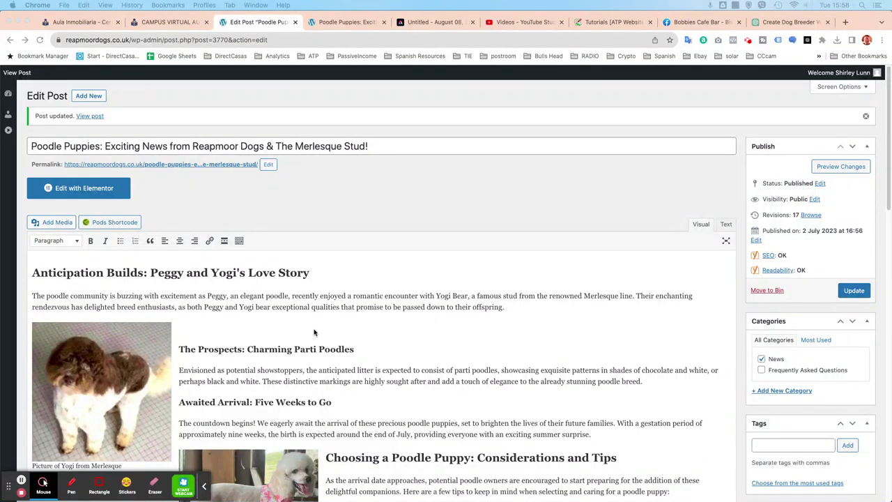
Review the poodle puppies post in the WordPress editor, checking its headings, text and the placement of both dog pictures
{"action": "scroll", "coordinate": [314, 333], "scroll_direction": "down", "scroll_amount": 5}
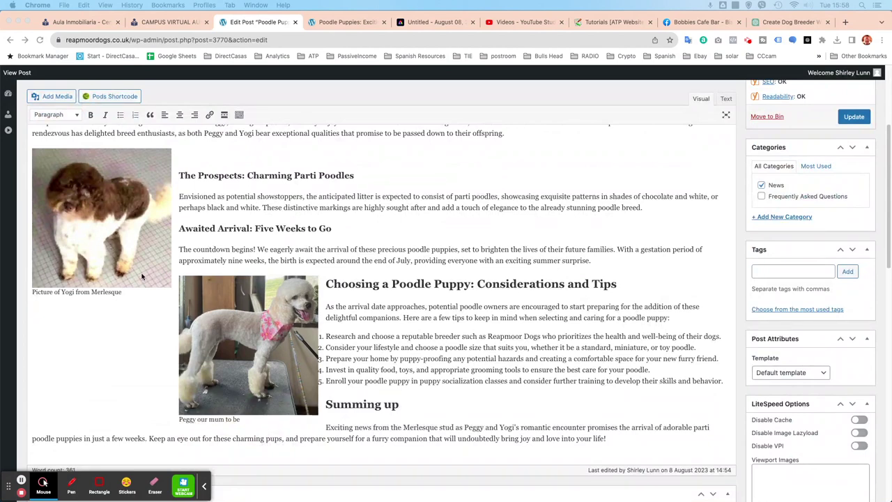
{"action": "scroll", "coordinate": [339, 301], "scroll_direction": "up", "scroll_amount": 3}
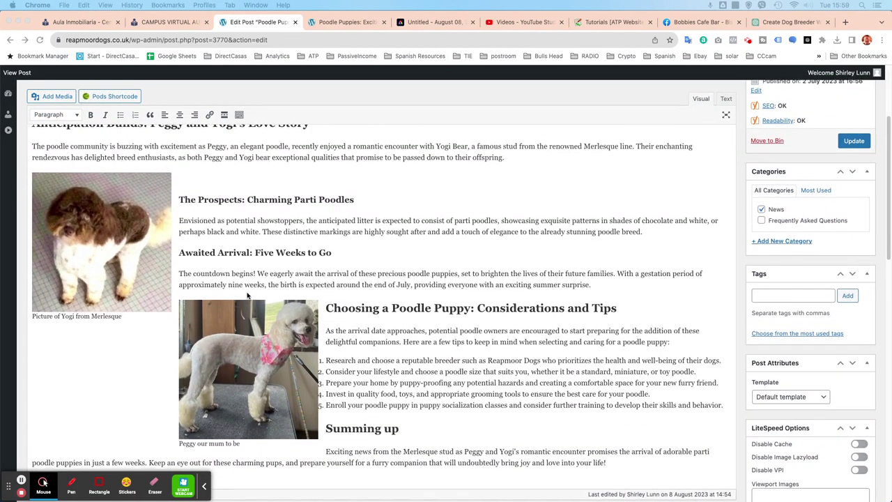
{"action": "scroll", "coordinate": [249, 295], "scroll_direction": "up", "scroll_amount": 3}
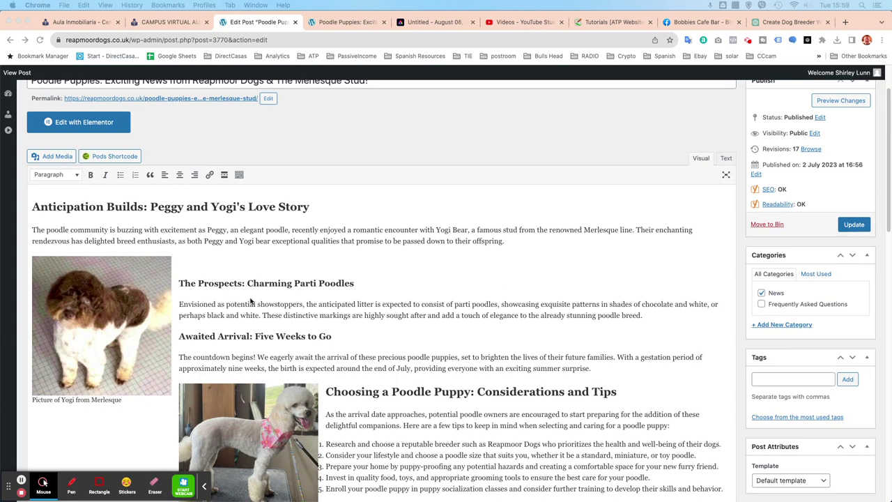
{"action": "scroll", "coordinate": [125, 327], "scroll_direction": "down", "scroll_amount": 5}
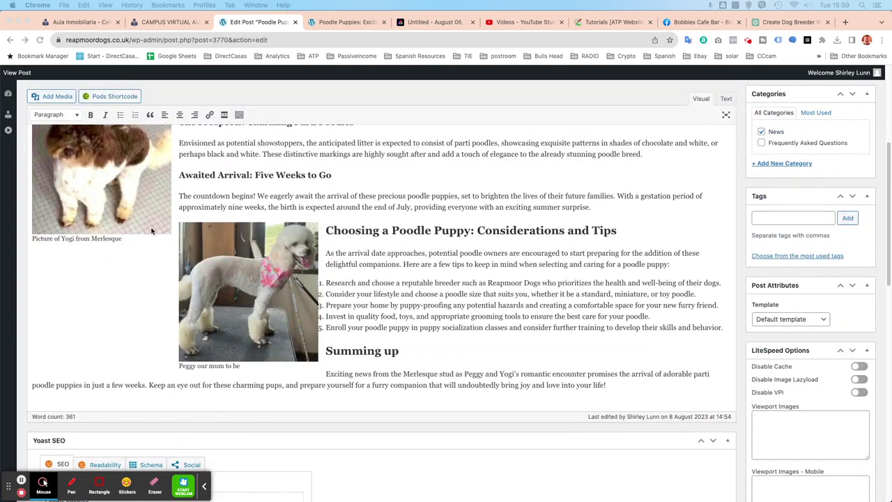
{"action": "scroll", "coordinate": [95, 301], "scroll_direction": "up", "scroll_amount": 5}
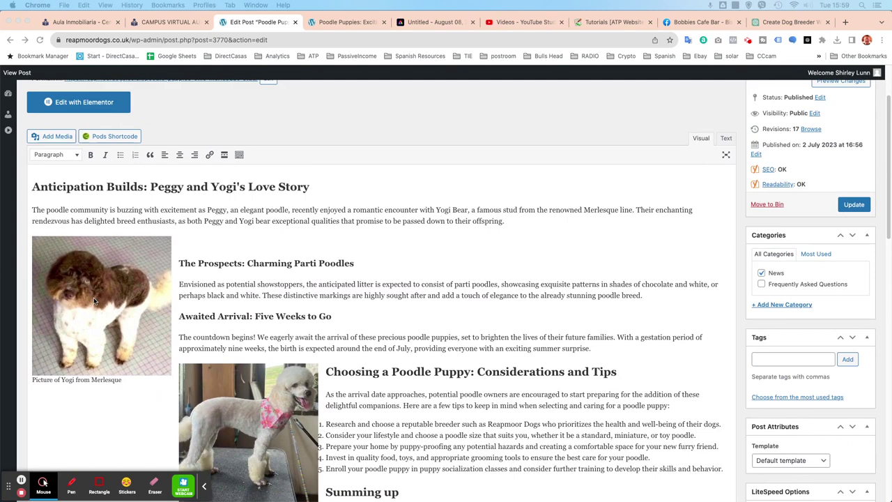
{"action": "scroll", "coordinate": [304, 280], "scroll_direction": "down", "scroll_amount": 1}
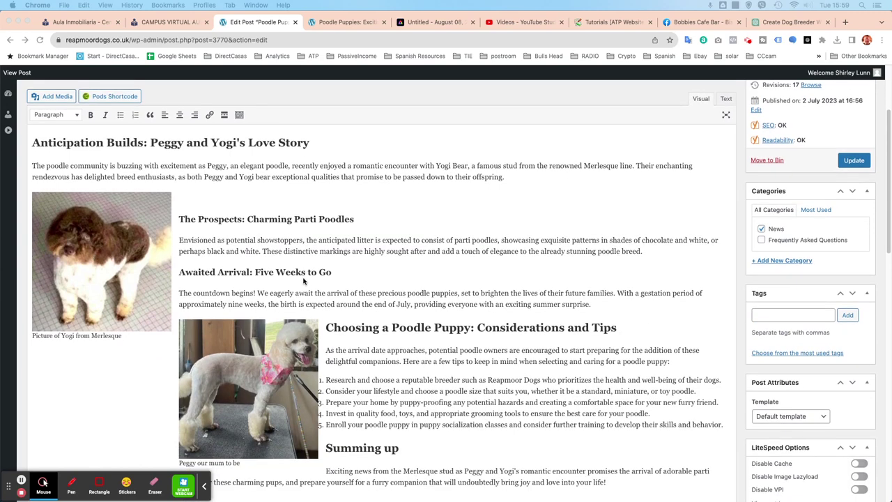
{"action": "scroll", "coordinate": [304, 280], "scroll_direction": "up", "scroll_amount": 1}
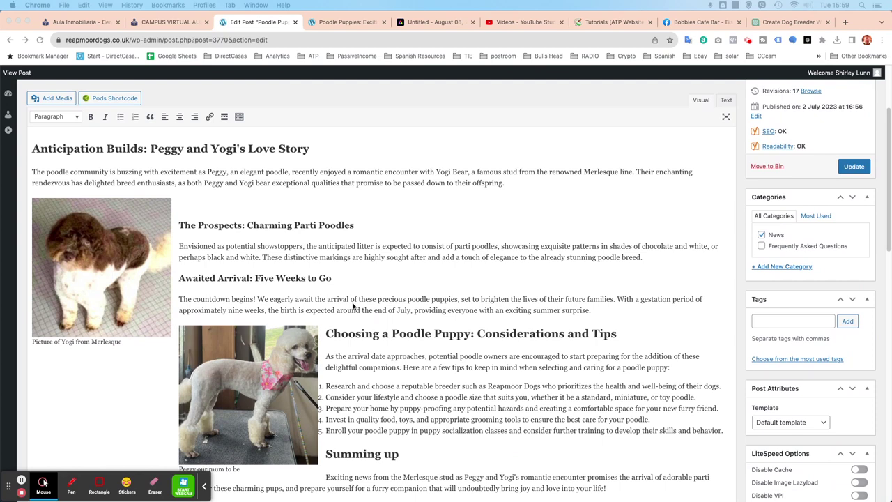
{"action": "scroll", "coordinate": [366, 329], "scroll_direction": "down", "scroll_amount": 5}
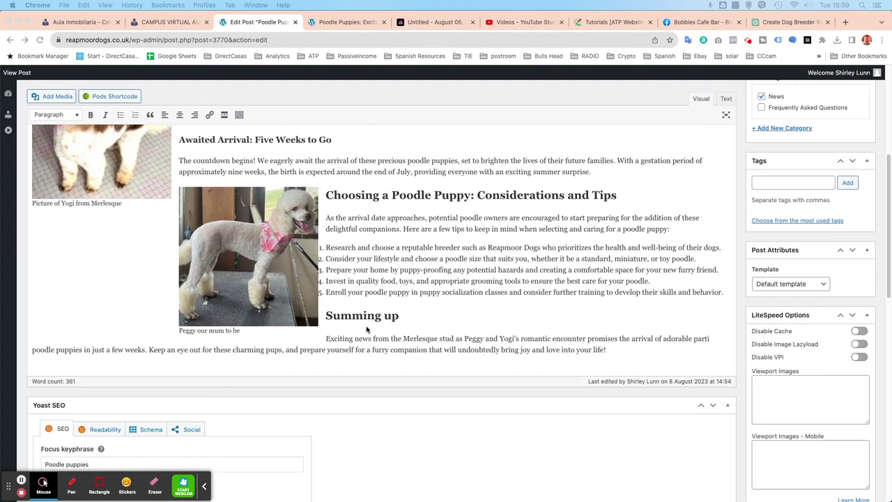
{"action": "scroll", "coordinate": [367, 328], "scroll_direction": "up", "scroll_amount": 9}
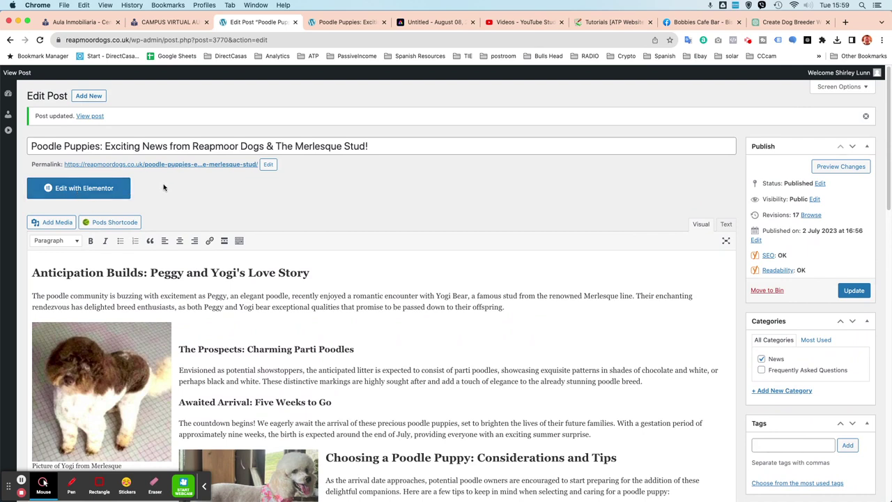
Open the post for editing in Elementor and review how the article and its images are laid out
{"action": "left_click", "coordinate": [86, 189]}
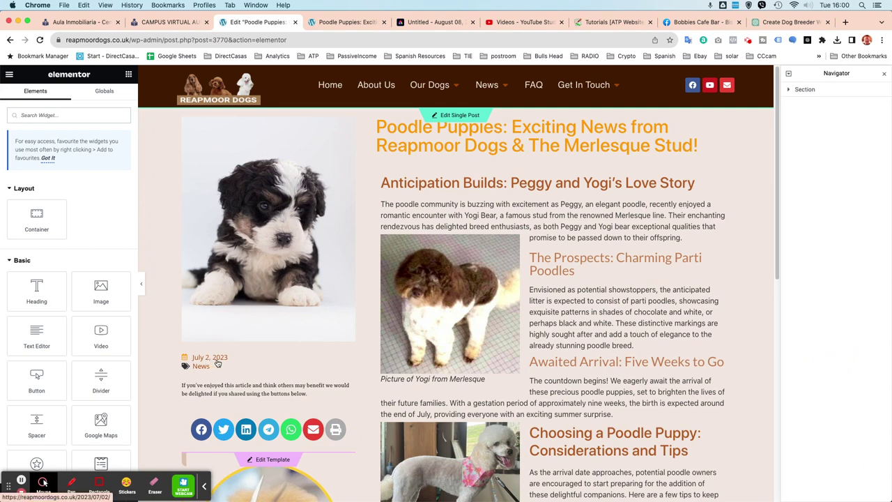
{"action": "scroll", "coordinate": [255, 411], "scroll_direction": "down", "scroll_amount": 5}
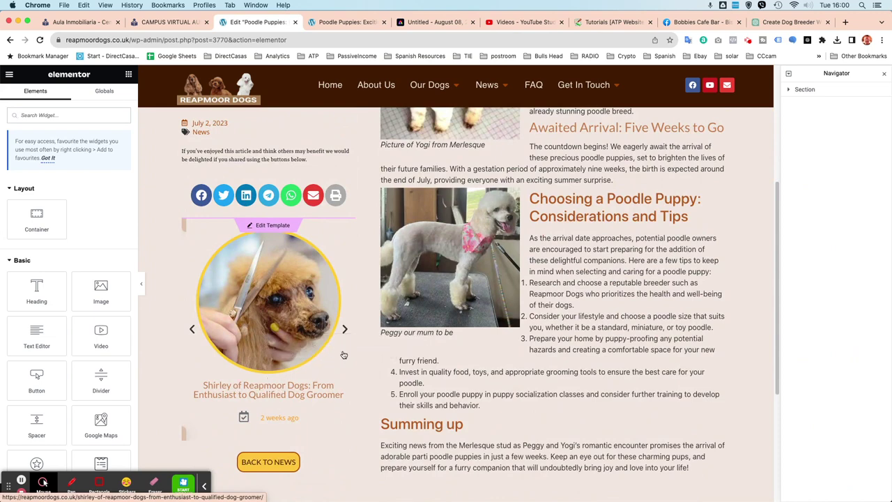
{"action": "scroll", "coordinate": [344, 355], "scroll_direction": "up", "scroll_amount": 5}
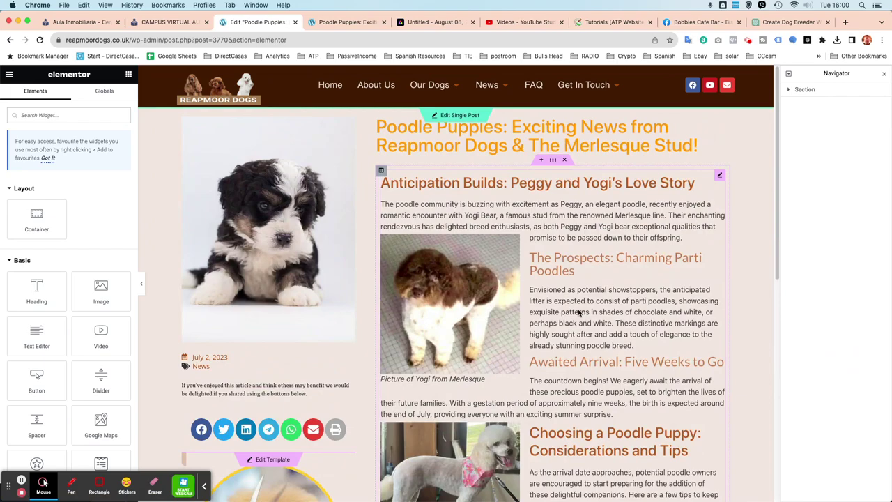
{"action": "scroll", "coordinate": [558, 327], "scroll_direction": "down", "scroll_amount": 8}
{"action": "scroll", "coordinate": [537, 346], "scroll_direction": "up", "scroll_amount": 3}
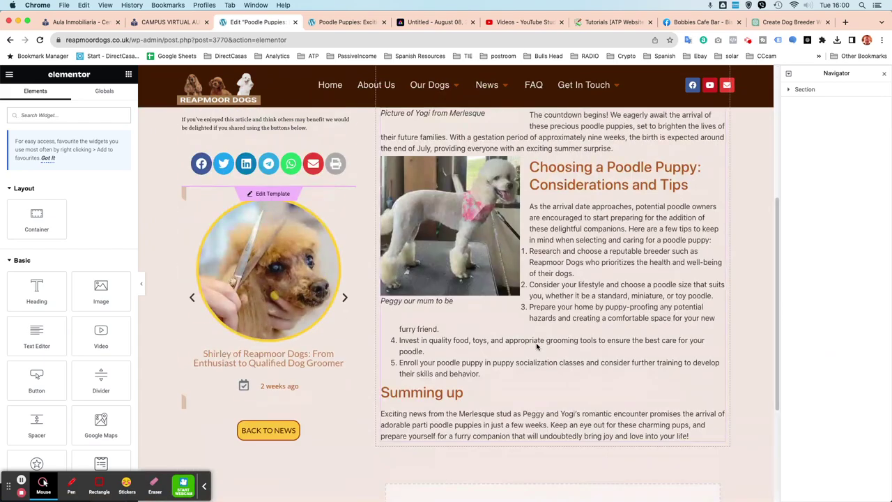
{"action": "scroll", "coordinate": [537, 346], "scroll_direction": "down", "scroll_amount": 4}
{"action": "scroll", "coordinate": [537, 349], "scroll_direction": "up", "scroll_amount": 10}
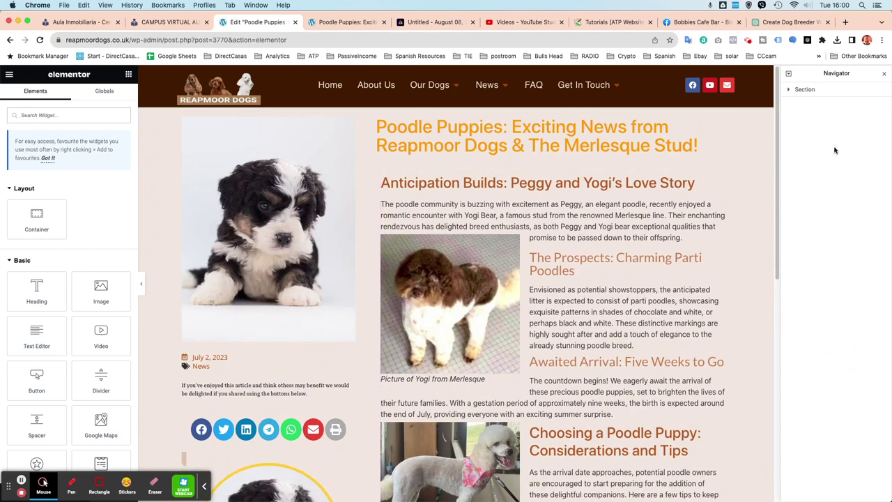
Expand the article's section and column in the page structure and open the settings of its Text Editor widget
{"action": "left_click", "coordinate": [789, 90]}
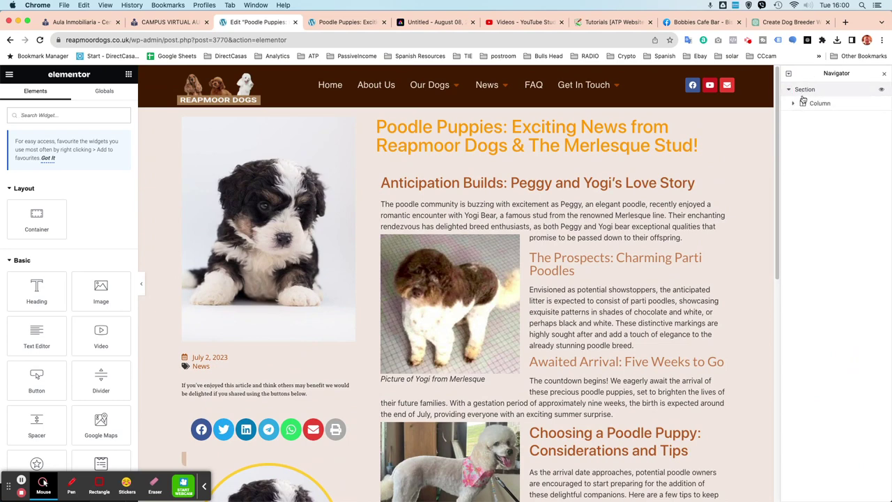
{"action": "left_click", "coordinate": [802, 104]}
{"action": "left_click", "coordinate": [793, 104]}
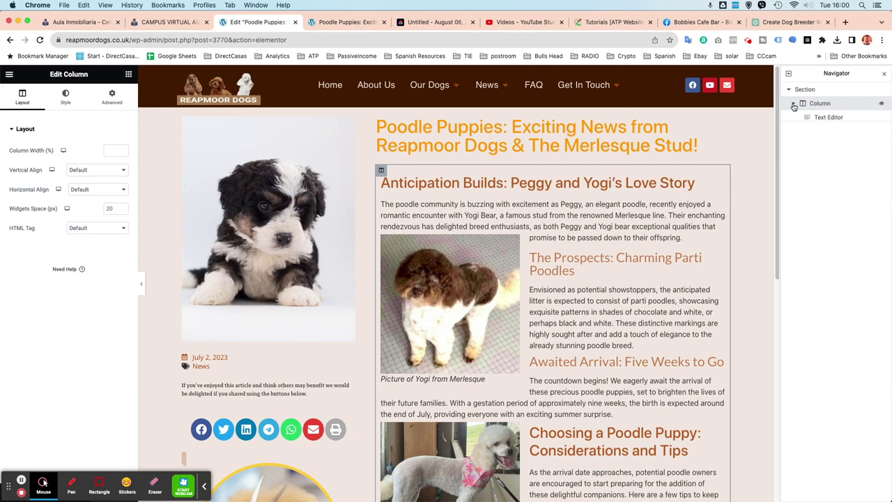
{"action": "left_click", "coordinate": [828, 119]}
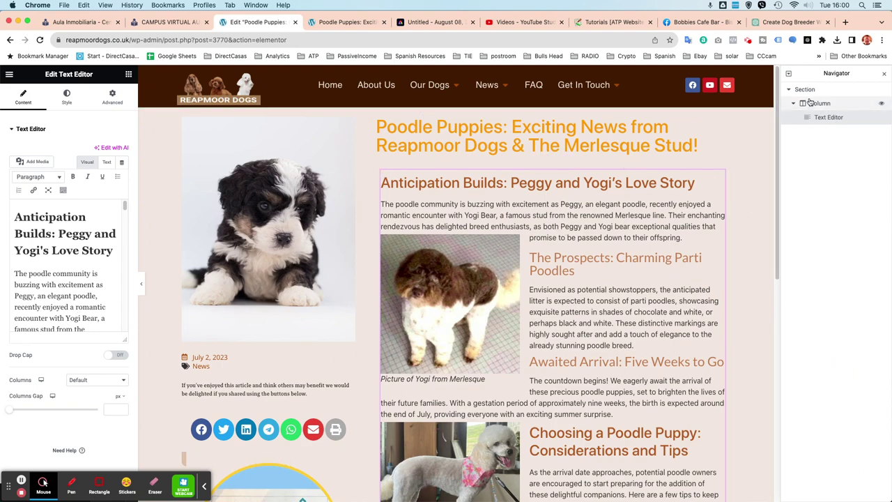
Add a Flexbox container with a two-by-two structure below the article's Summing up text
{"action": "scroll", "coordinate": [651, 228], "scroll_direction": "down", "scroll_amount": 10}
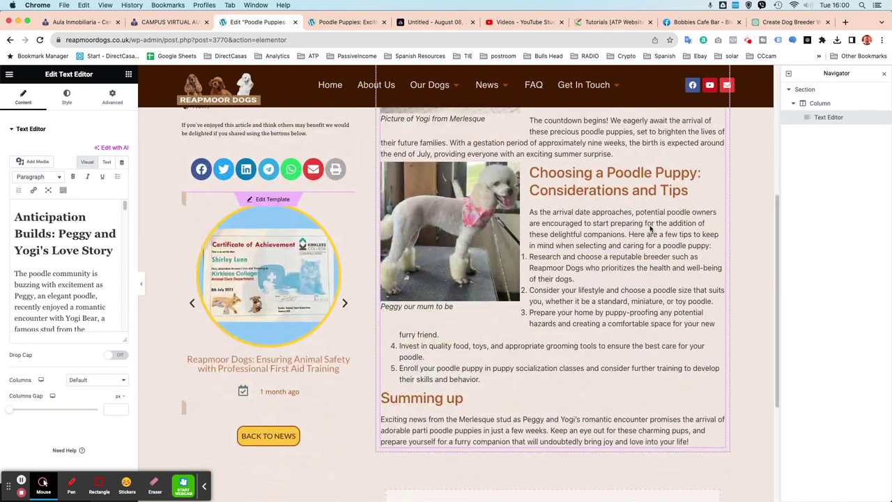
{"action": "scroll", "coordinate": [650, 228], "scroll_direction": "down", "scroll_amount": 3}
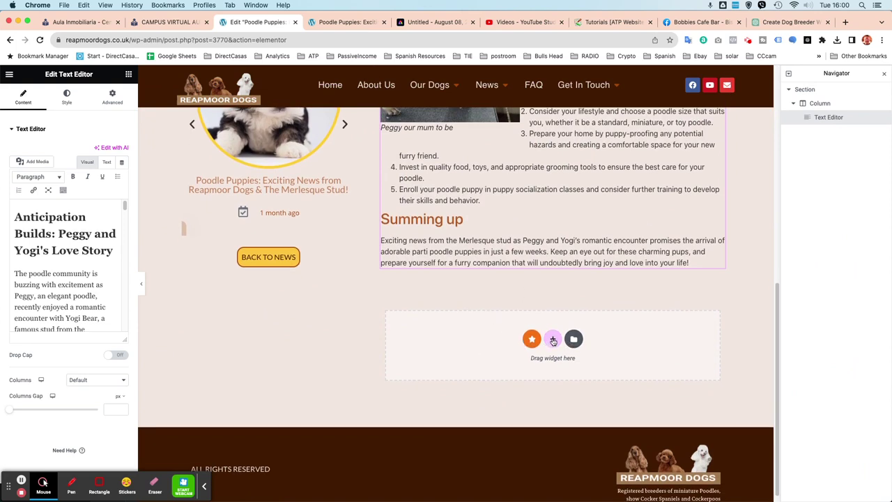
{"action": "left_click", "coordinate": [552, 339]}
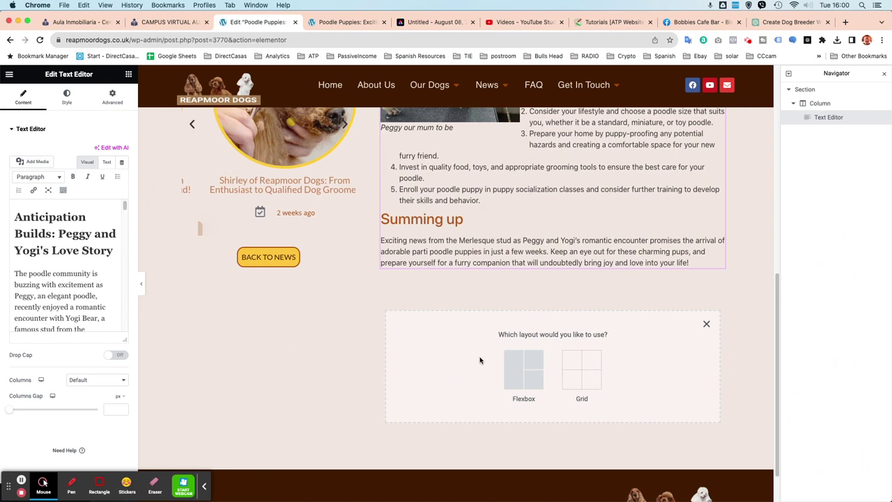
{"action": "left_click", "coordinate": [522, 364]}
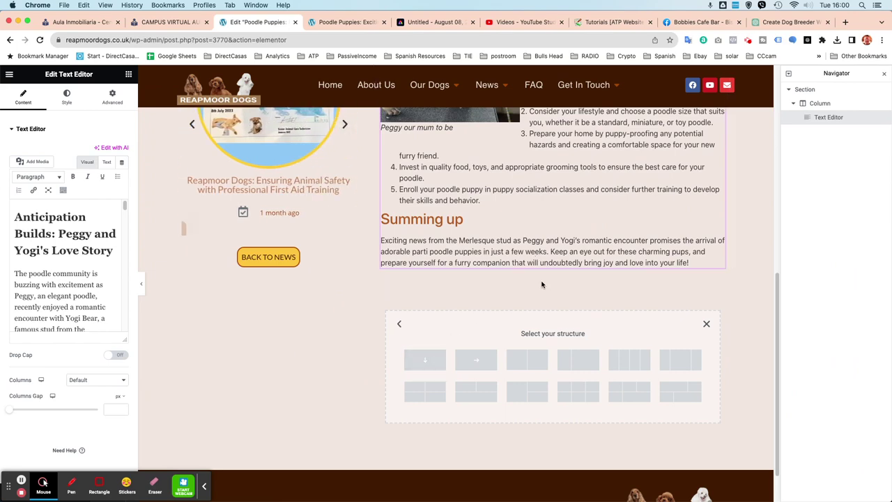
{"action": "scroll", "coordinate": [528, 274], "scroll_direction": "up", "scroll_amount": 2}
{"action": "scroll", "coordinate": [527, 274], "scroll_direction": "up", "scroll_amount": 10}
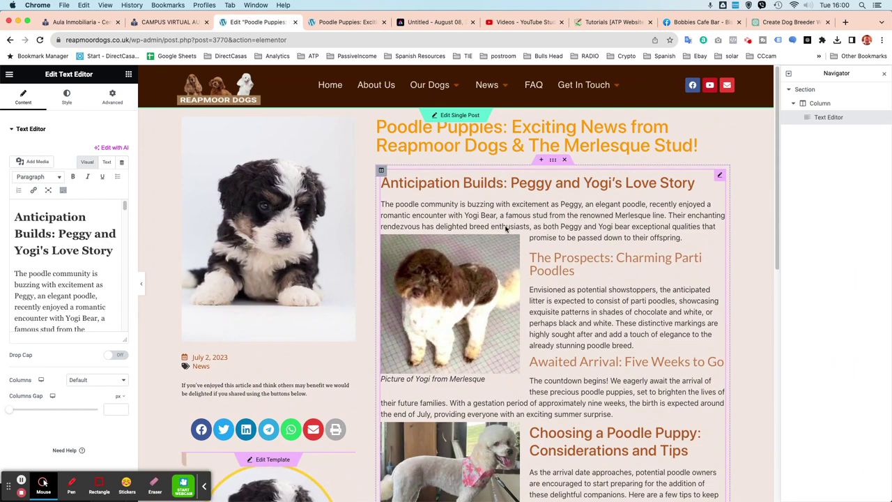
{"action": "scroll", "coordinate": [474, 291], "scroll_direction": "down", "scroll_amount": 12}
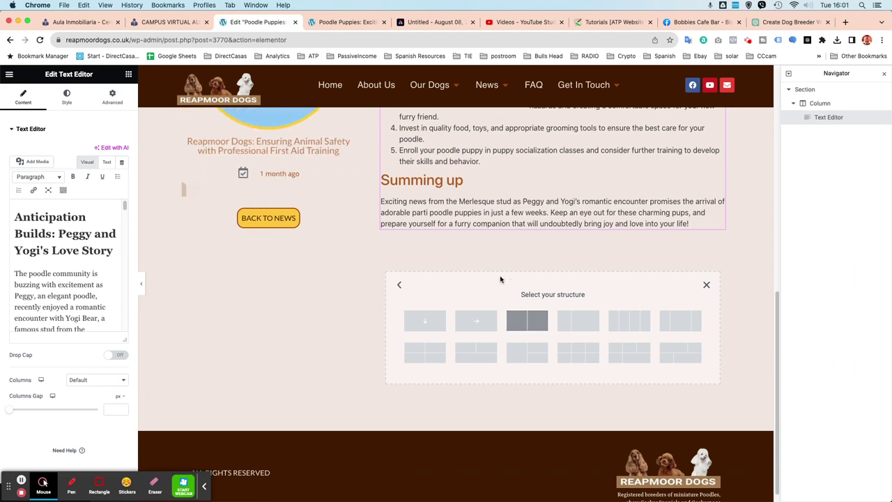
{"action": "scroll", "coordinate": [502, 280], "scroll_direction": "up", "scroll_amount": 10}
{"action": "scroll", "coordinate": [494, 267], "scroll_direction": "up", "scroll_amount": 4}
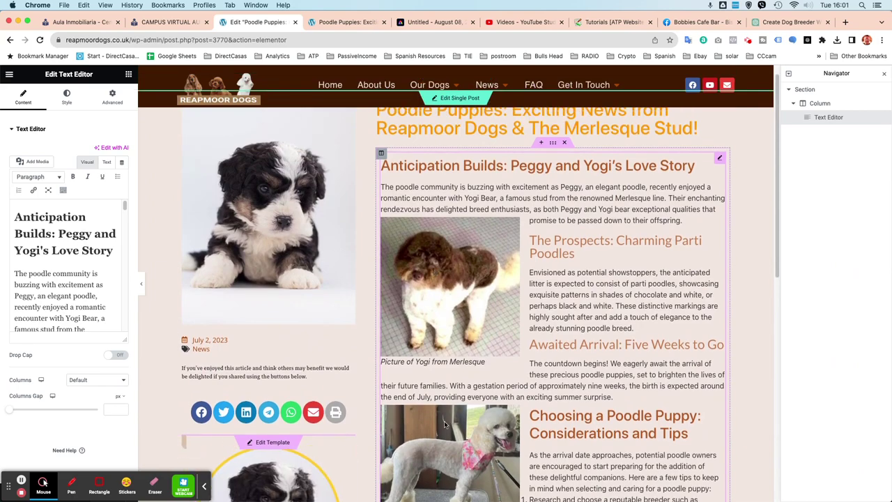
{"action": "scroll", "coordinate": [437, 313], "scroll_direction": "down", "scroll_amount": 14}
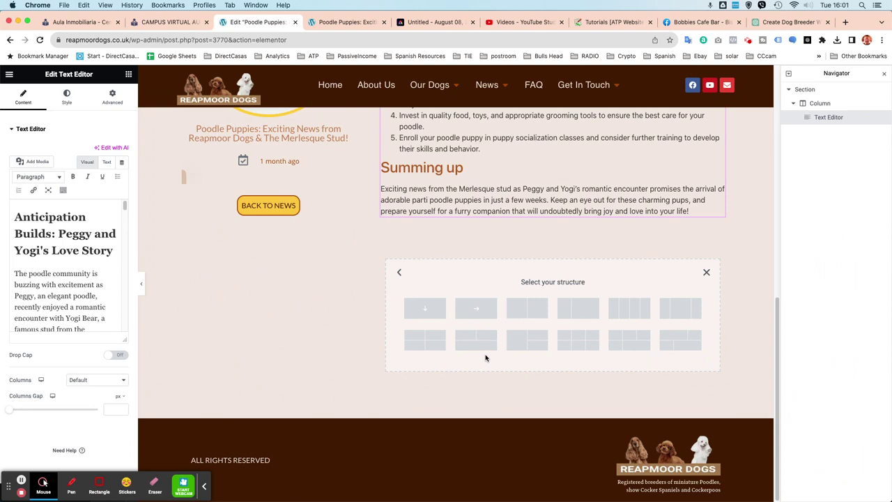
{"action": "left_click", "coordinate": [427, 339]}
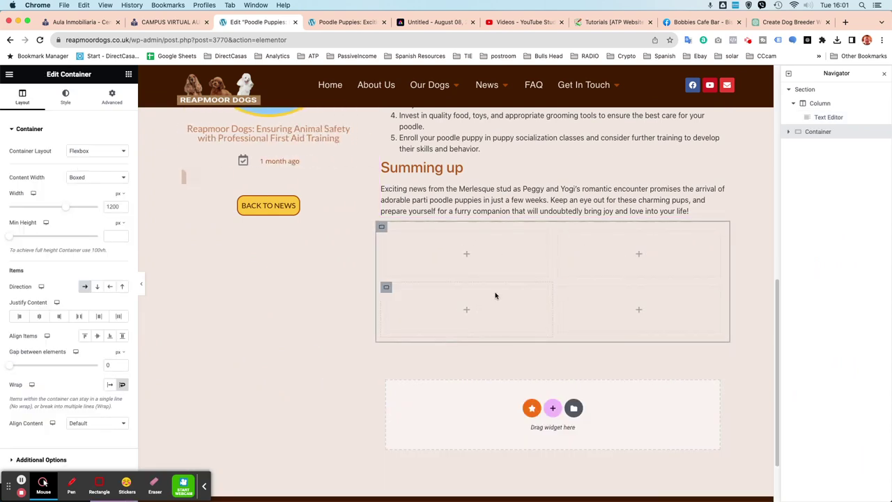
Place an Image widget in the first cell of the top row of the new two-by-two container
{"action": "scroll", "coordinate": [586, 238], "scroll_direction": "up", "scroll_amount": 1}
{"action": "scroll", "coordinate": [586, 239], "scroll_direction": "up", "scroll_amount": 10}
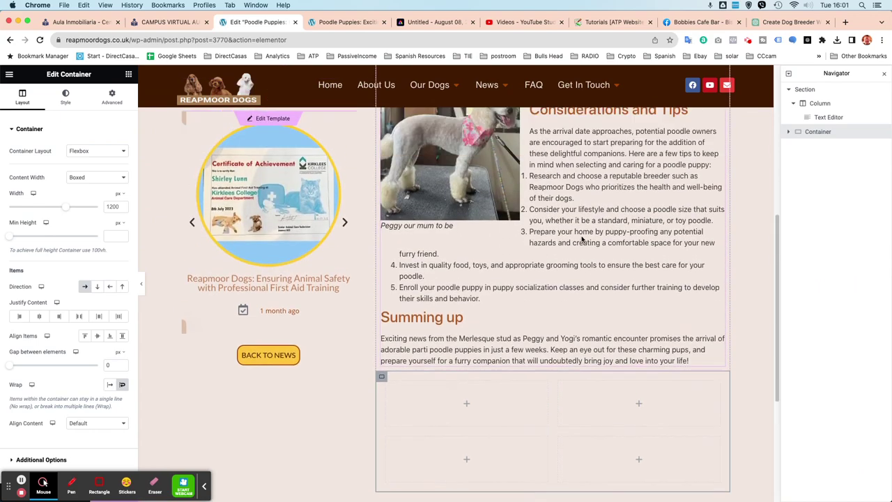
{"action": "scroll", "coordinate": [583, 239], "scroll_direction": "down", "scroll_amount": 10}
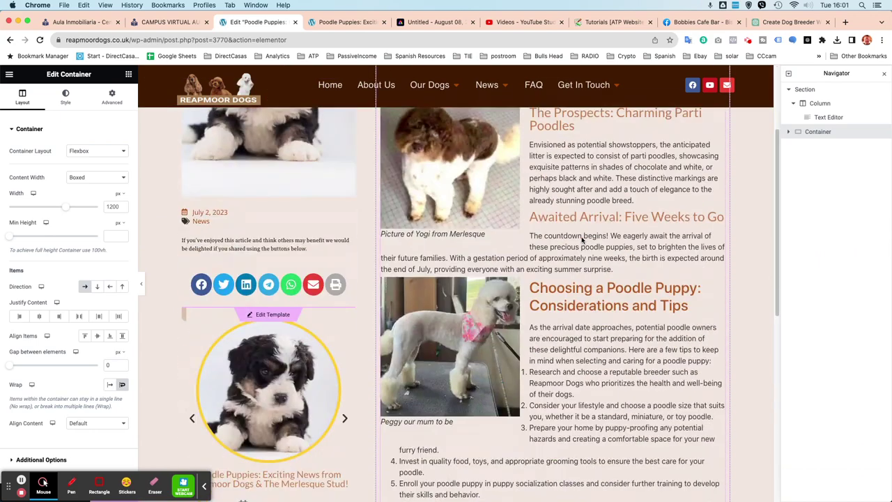
{"action": "scroll", "coordinate": [555, 273], "scroll_direction": "down", "scroll_amount": 1}
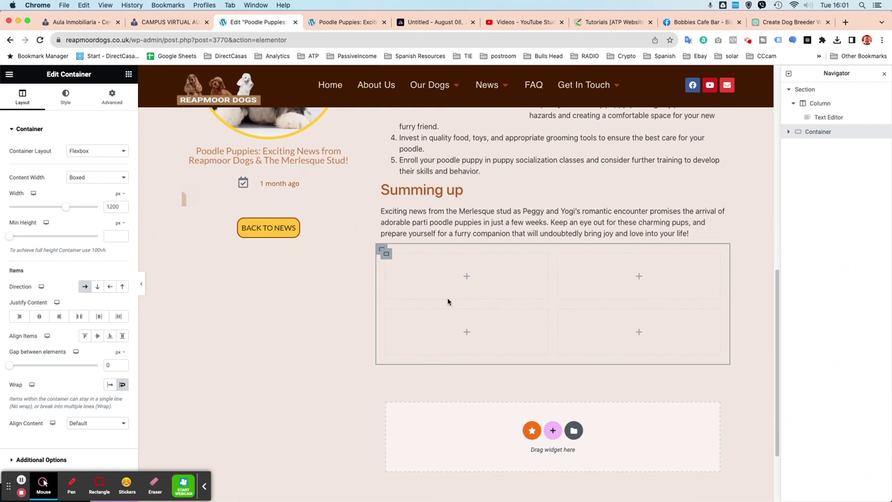
{"action": "left_click", "coordinate": [467, 277]}
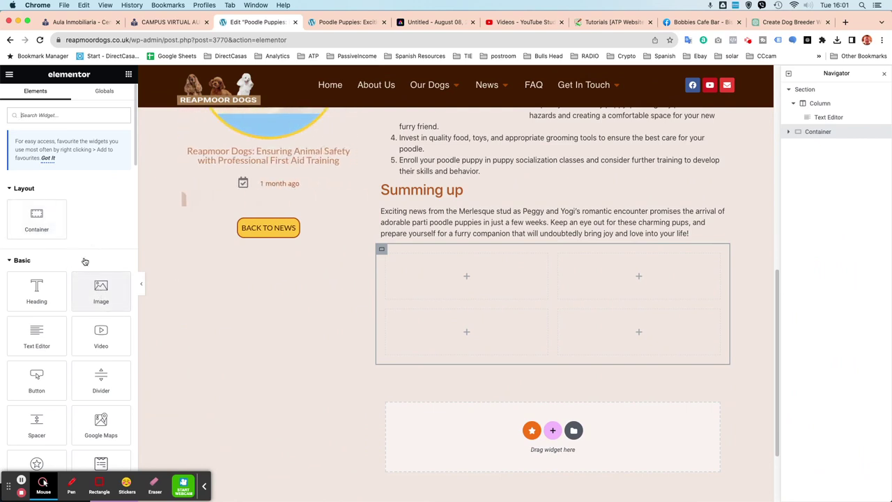
{"action": "left_click_drag", "start_coordinate": [98, 293], "coordinate": [452, 286]}
{"action": "left_click", "coordinate": [453, 286]}
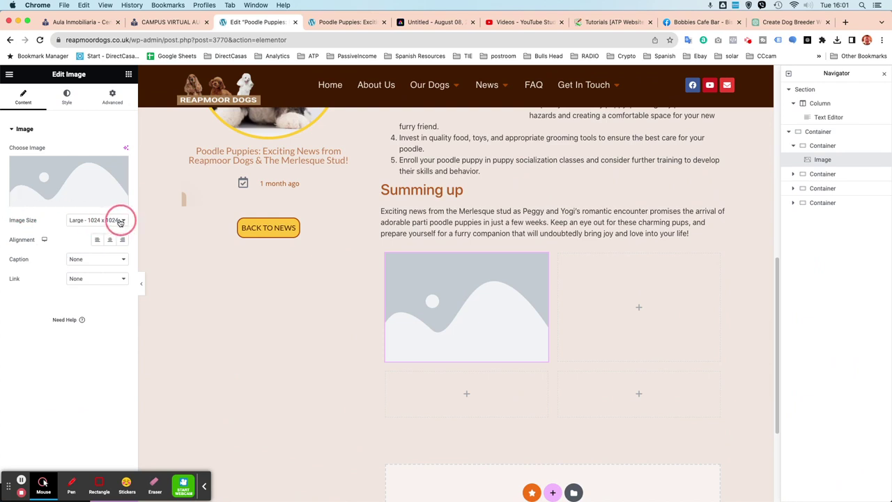
Search the media library for "yogi" and insert yogi-dad-merlesque-500x500-1.jpg into the new Image widget
{"action": "left_click", "coordinate": [69, 178]}
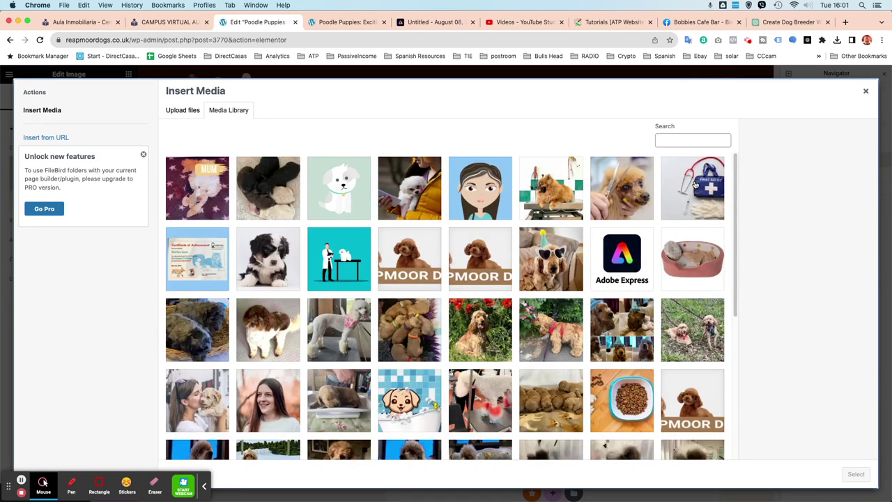
{"action": "left_click", "coordinate": [674, 142]}
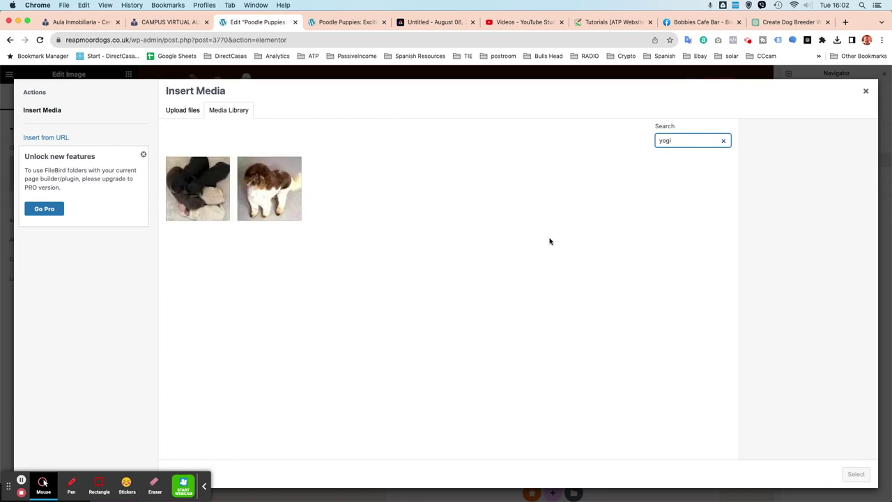
{"action": "left_click", "coordinate": [257, 181]}
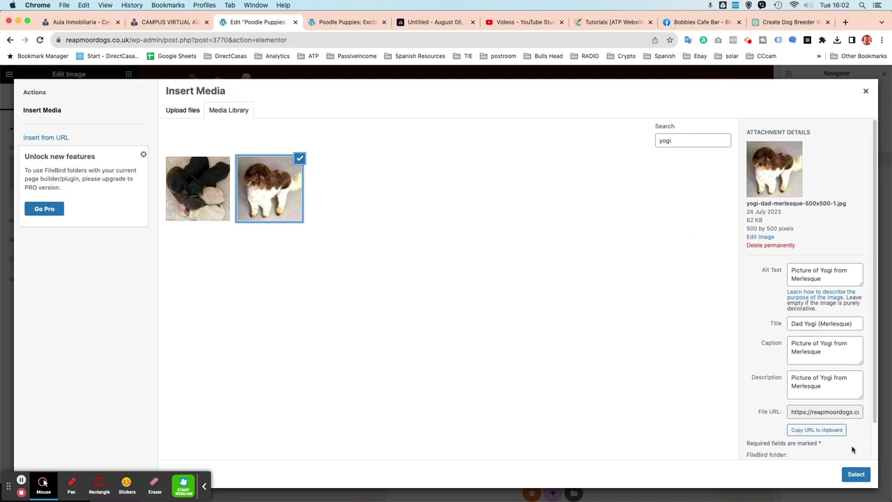
{"action": "left_click", "coordinate": [857, 475]}
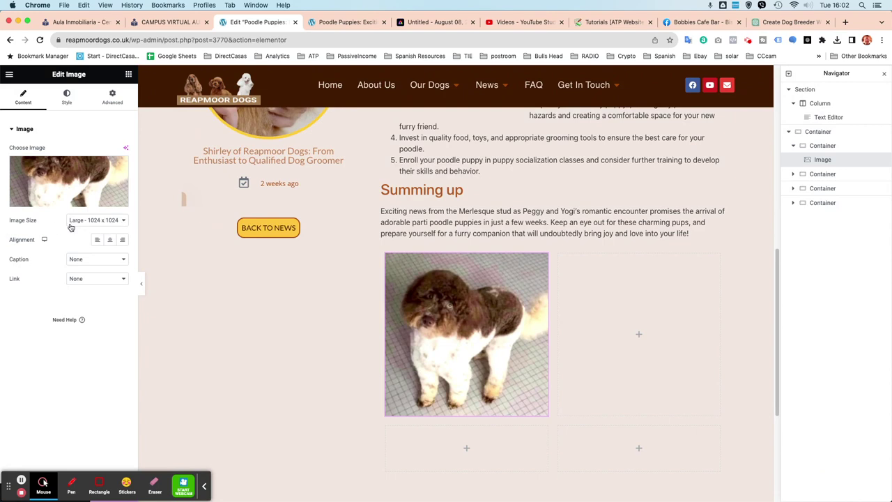
Set the Yogi image to Medium - 300 x 300 size, centre it and show its attachment caption
{"action": "left_click", "coordinate": [124, 221]}
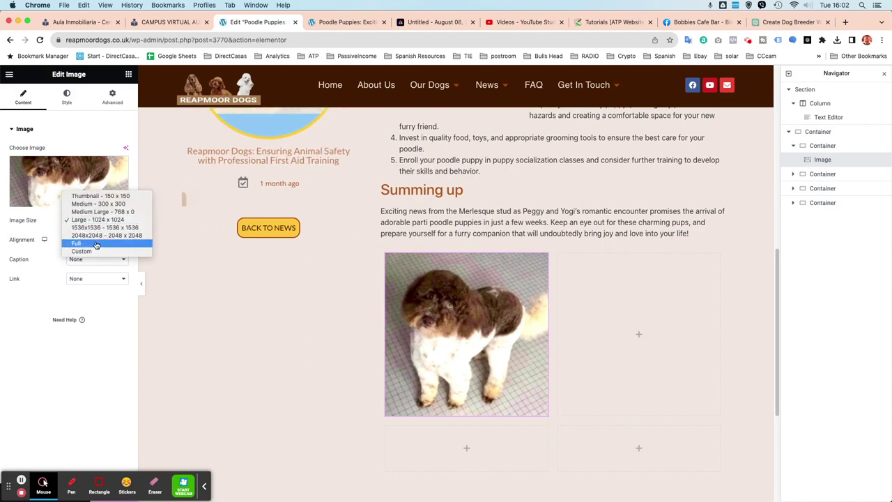
{"action": "left_click", "coordinate": [94, 204]}
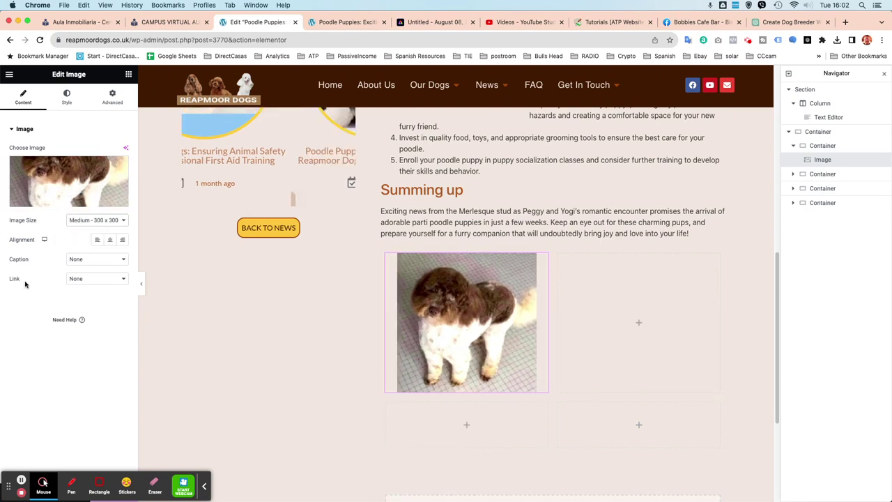
{"action": "left_click", "coordinate": [110, 241]}
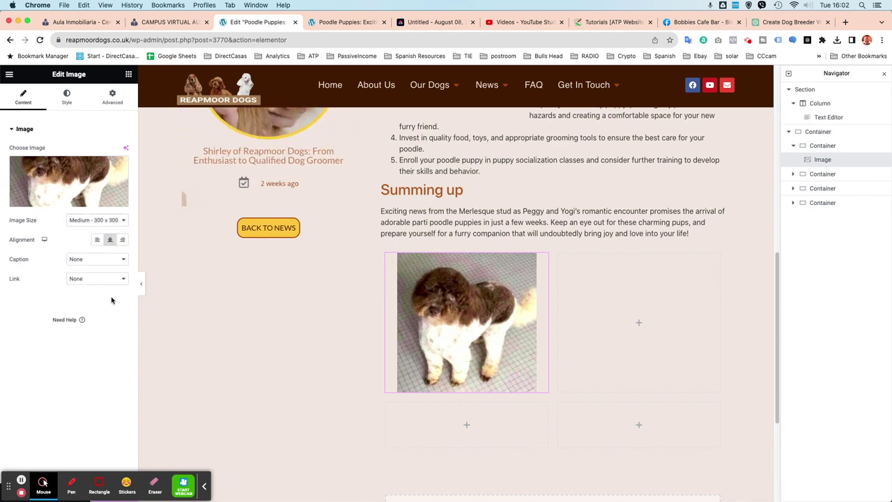
{"action": "left_click", "coordinate": [122, 261]}
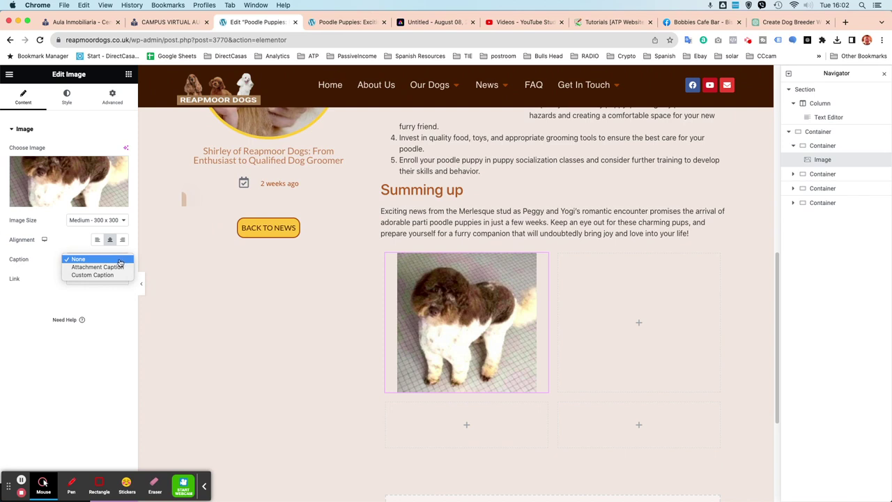
{"action": "left_click", "coordinate": [107, 267]}
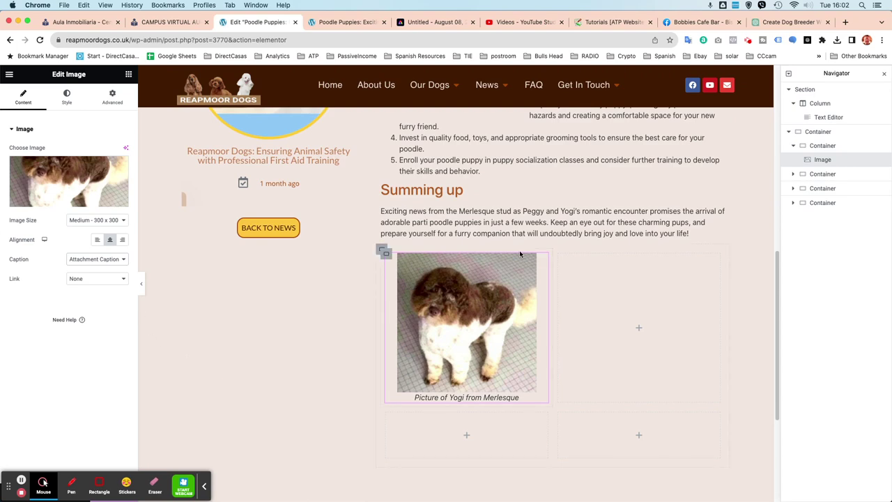
Cut the opening paragraph, along with the end of the heading above it, from the article's original Text Editor widget
{"action": "scroll", "coordinate": [614, 251], "scroll_direction": "up", "scroll_amount": 2}
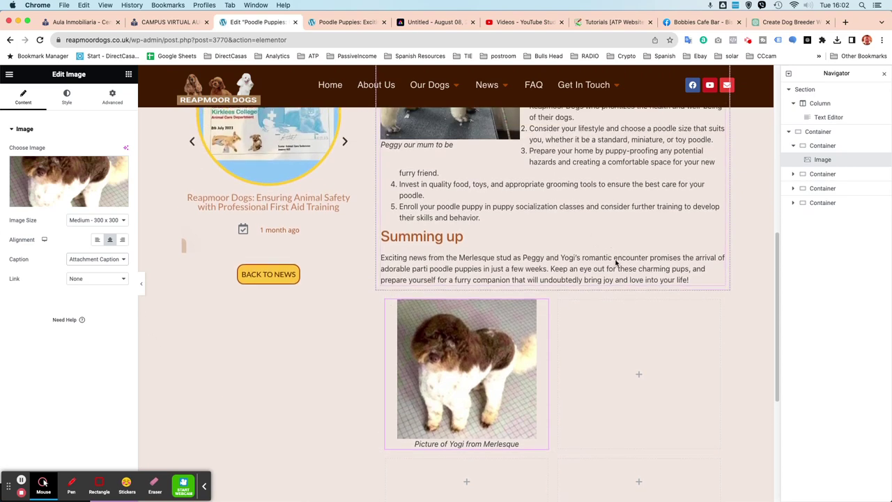
{"action": "scroll", "coordinate": [641, 321], "scroll_direction": "up", "scroll_amount": 3}
{"action": "scroll", "coordinate": [614, 314], "scroll_direction": "up", "scroll_amount": 12}
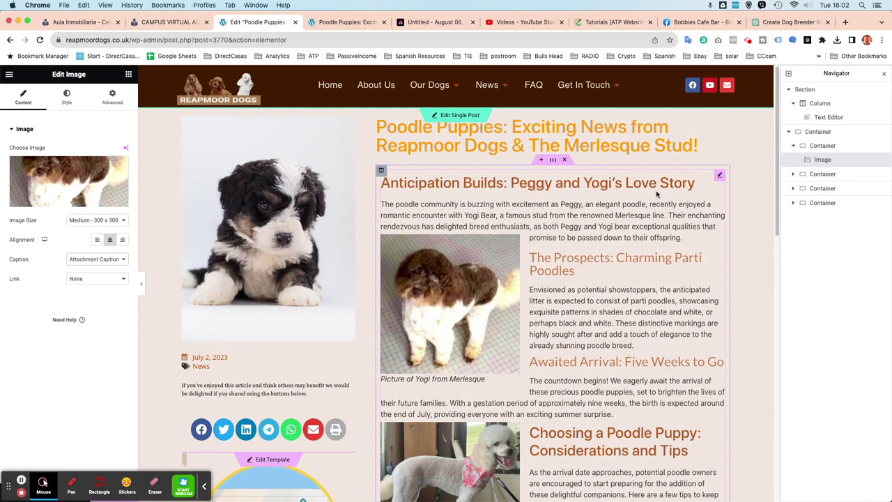
{"action": "left_click", "coordinate": [720, 178]}
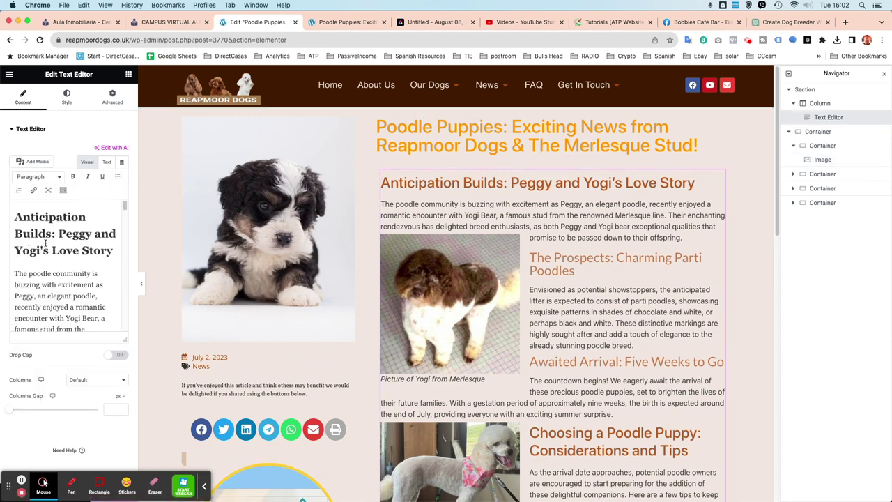
{"action": "left_click", "coordinate": [17, 276]}
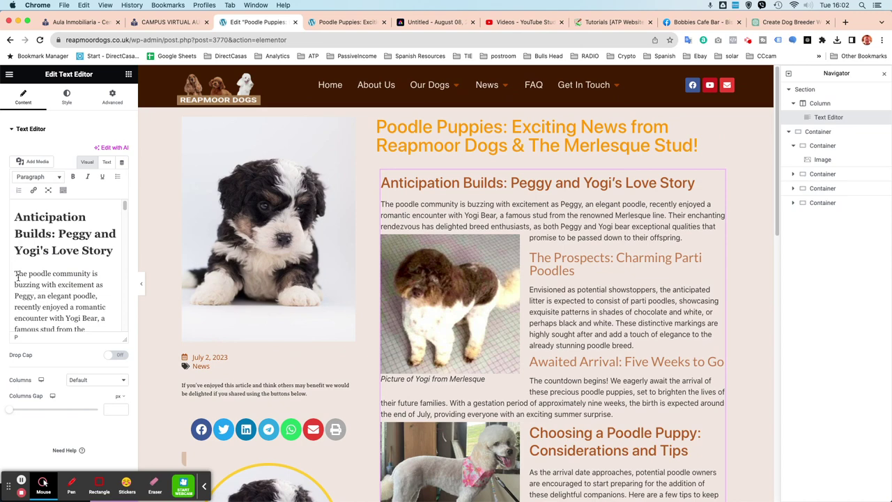
{"action": "left_click_drag", "start_coordinate": [14, 274], "coordinate": [99, 296]}
{"action": "right_click", "coordinate": [58, 242]}
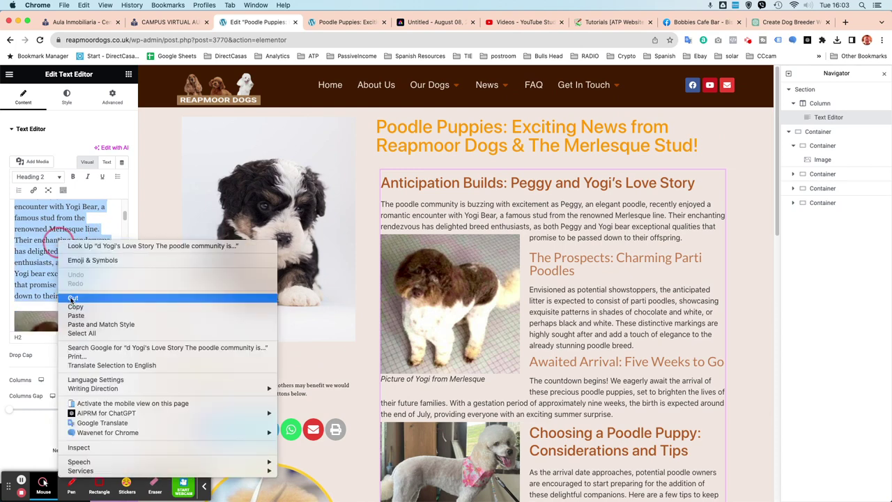
{"action": "left_click", "coordinate": [72, 298]}
{"action": "left_click", "coordinate": [70, 298]}
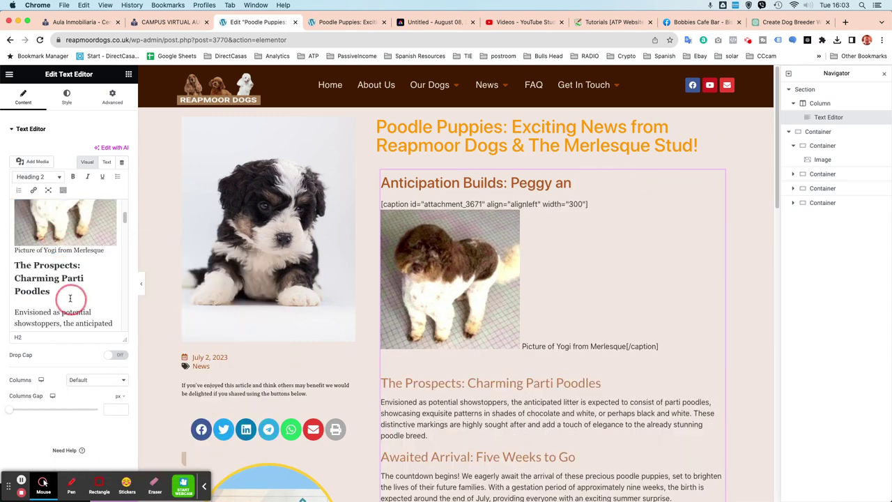
Place a Text Editor widget in the empty cell beside the Yogi image in the two-by-two container
{"action": "scroll", "coordinate": [485, 318], "scroll_direction": "down", "scroll_amount": 5}
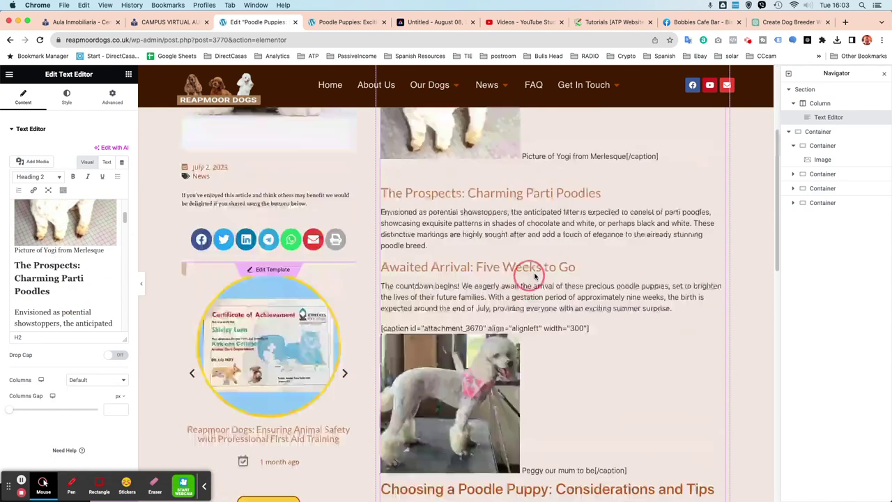
{"action": "scroll", "coordinate": [535, 277], "scroll_direction": "up", "scroll_amount": 6}
{"action": "scroll", "coordinate": [537, 263], "scroll_direction": "down", "scroll_amount": 6}
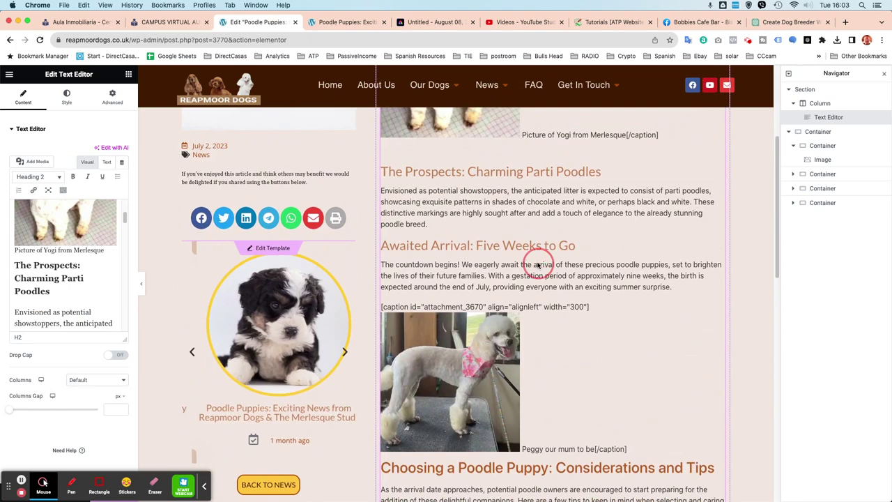
{"action": "scroll", "coordinate": [537, 263], "scroll_direction": "down", "scroll_amount": 11}
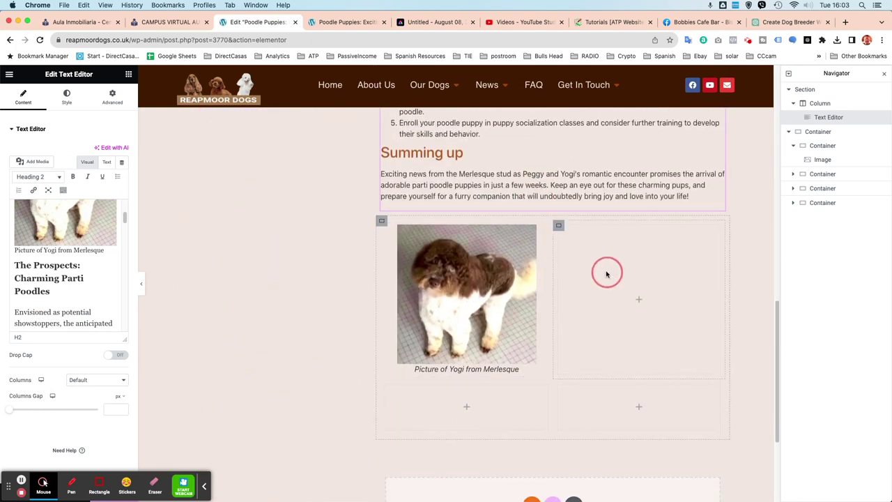
{"action": "left_click", "coordinate": [640, 304]}
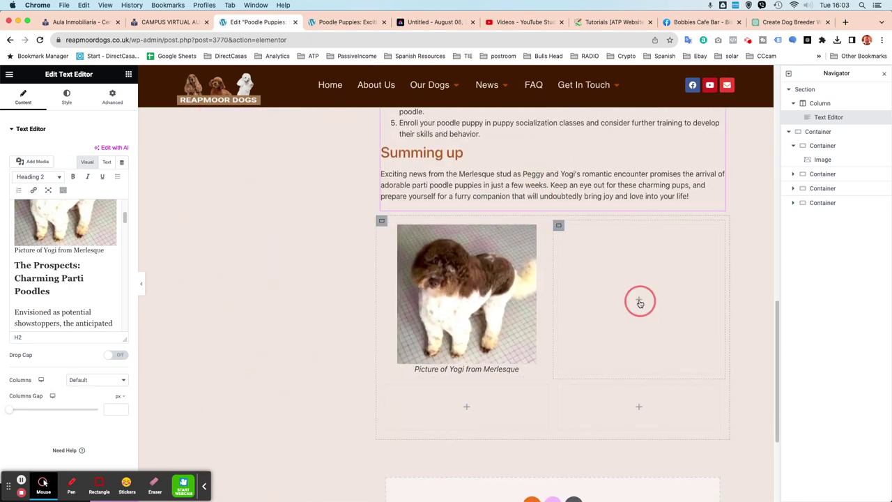
{"action": "scroll", "coordinate": [640, 304], "scroll_direction": "down", "scroll_amount": 4}
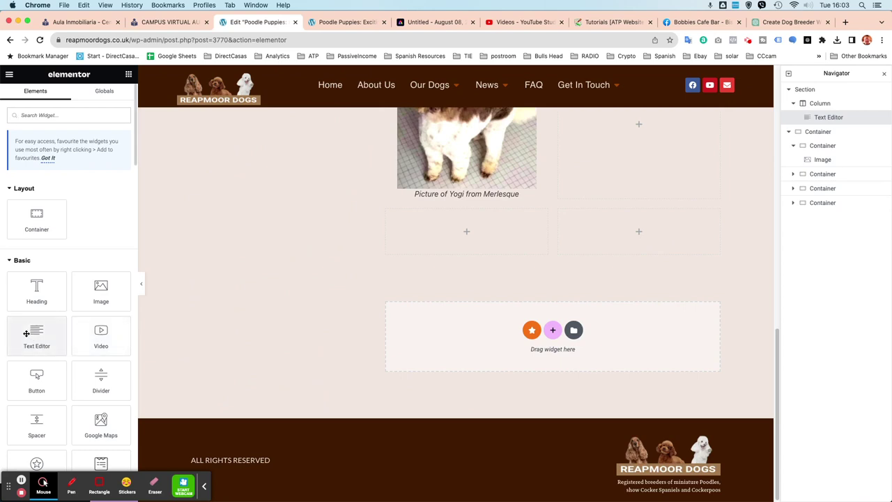
{"action": "left_click_drag", "start_coordinate": [27, 333], "coordinate": [671, 137]}
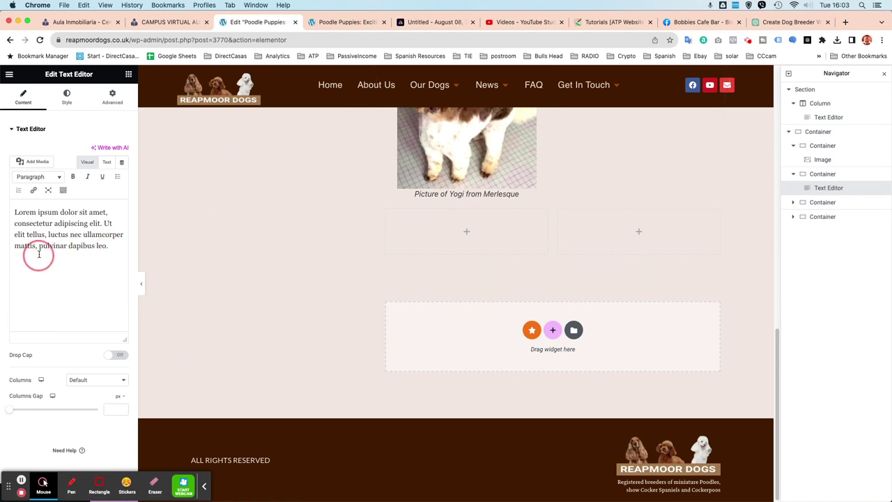
Replace the new Text Editor widget's placeholder text with the cut article text
{"action": "scroll", "coordinate": [342, 249], "scroll_direction": "up", "scroll_amount": 3}
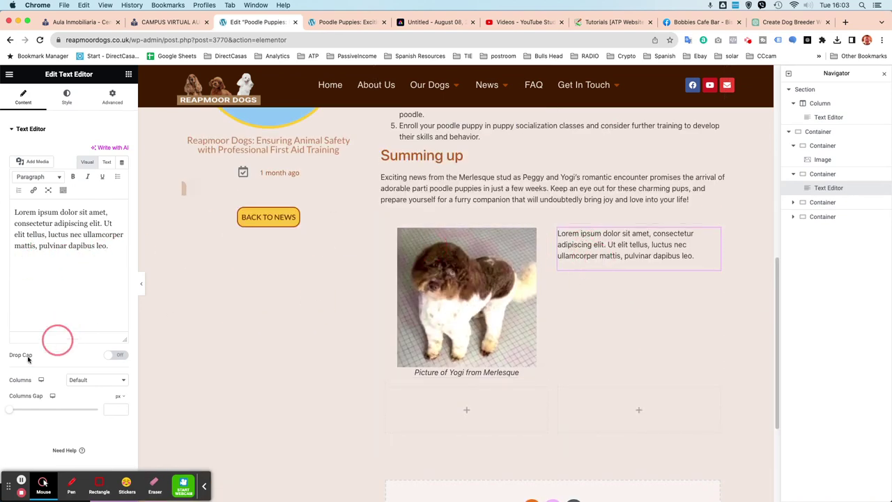
{"action": "left_click", "coordinate": [78, 248]}
{"action": "left_click_drag", "start_coordinate": [108, 248], "coordinate": [13, 210]}
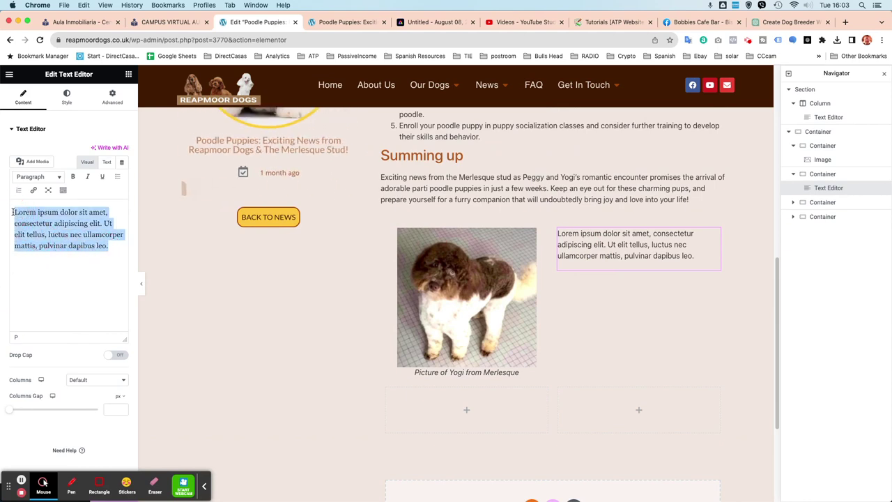
{"action": "key", "text": "super+v"}
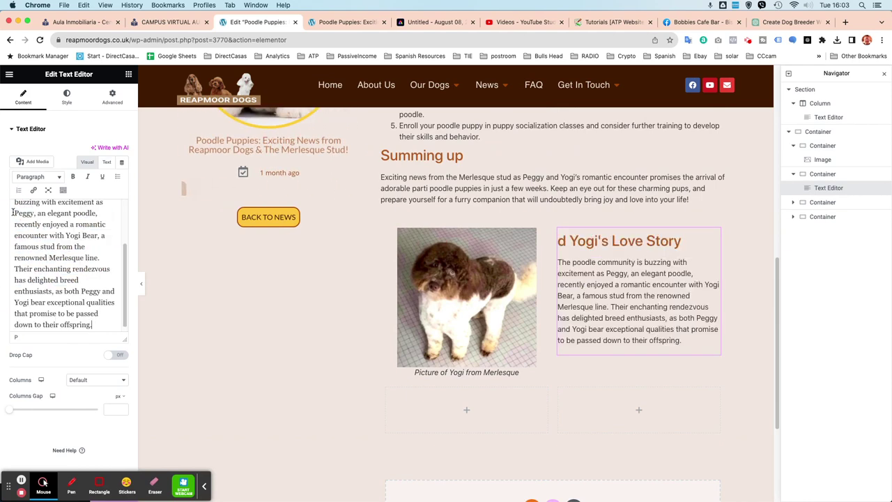
Cut the heading fragment "d Yogi's Love Story" from the new text block and remove the empty line it leaves
{"action": "left_click_drag", "start_coordinate": [125, 270], "coordinate": [125, 228]}
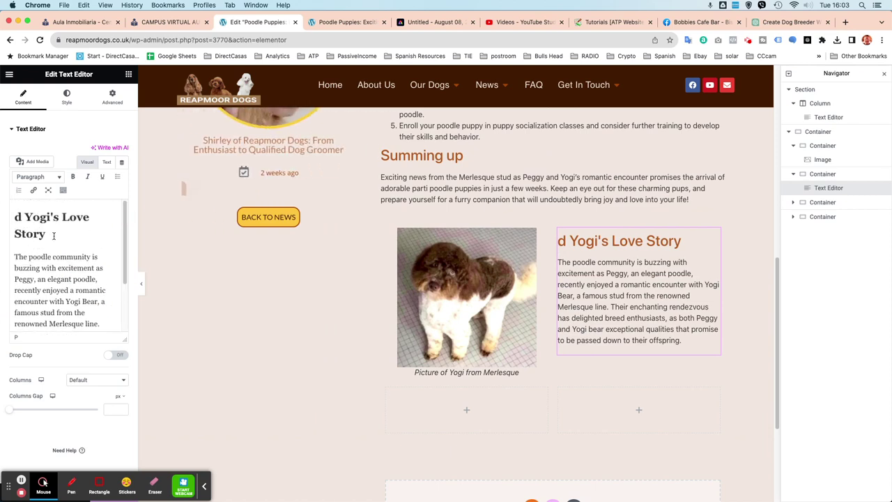
{"action": "left_click_drag", "start_coordinate": [53, 236], "coordinate": [9, 215]}
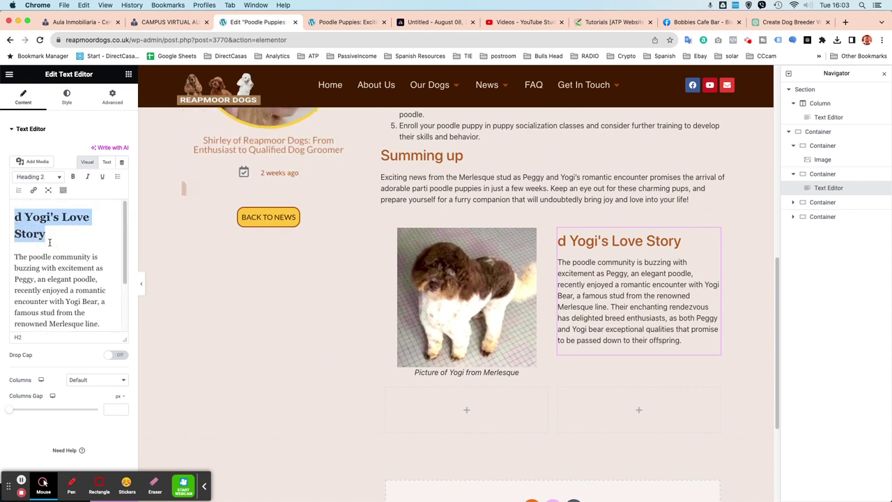
{"action": "key", "text": "BackSpace"}
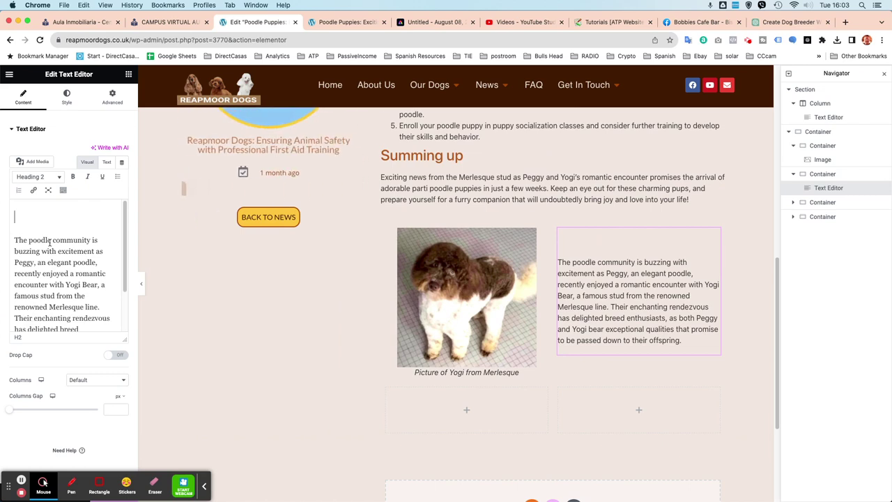
{"action": "key", "text": "BackSpace"}
{"action": "key", "text": "BackSpace"}
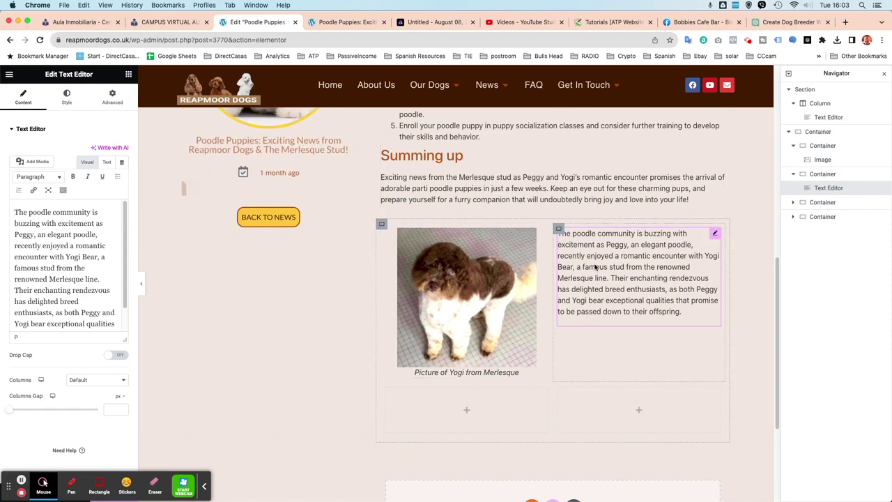
Restore the article's first heading to "Anticipation Builds: Peggy and Yogi's Love Story" on one line using the cut fragment
{"action": "scroll", "coordinate": [596, 268], "scroll_direction": "up", "scroll_amount": 15}
{"action": "left_click", "coordinate": [588, 182]}
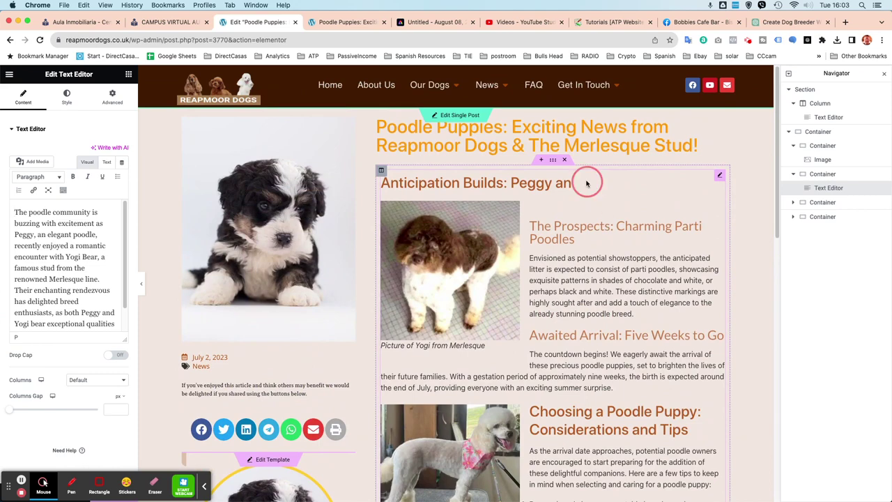
{"action": "left_click", "coordinate": [718, 177]}
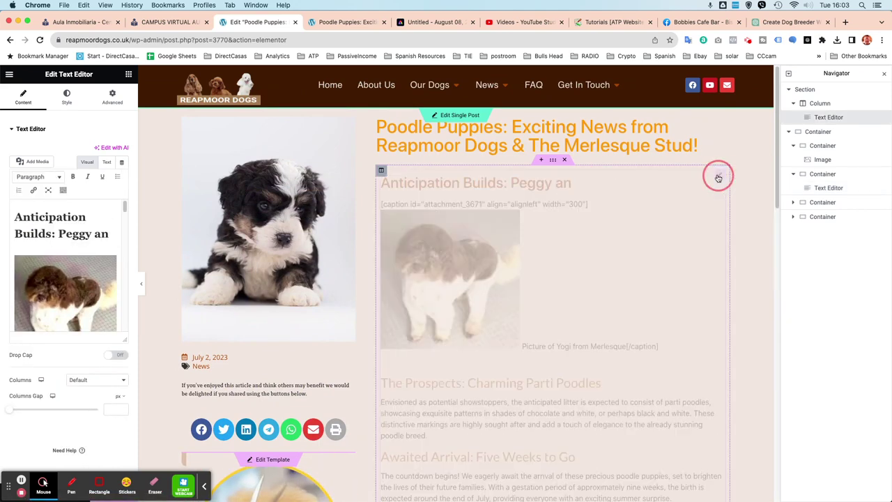
{"action": "left_click", "coordinate": [112, 234]}
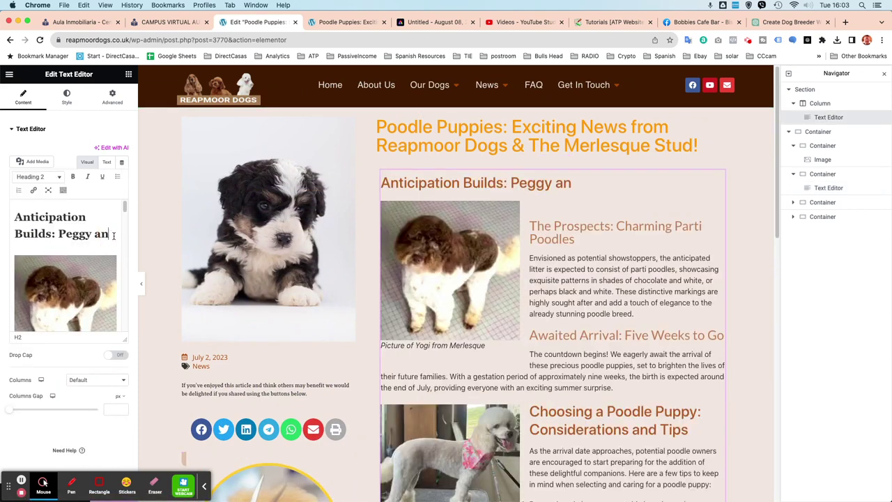
{"action": "key", "text": "super+v"}
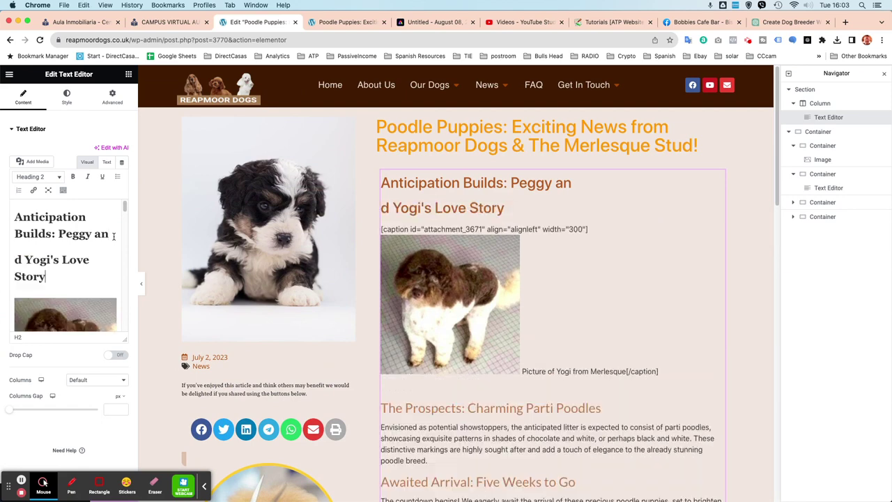
{"action": "left_click", "coordinate": [15, 260]}
{"action": "key", "text": "BackSpace"}
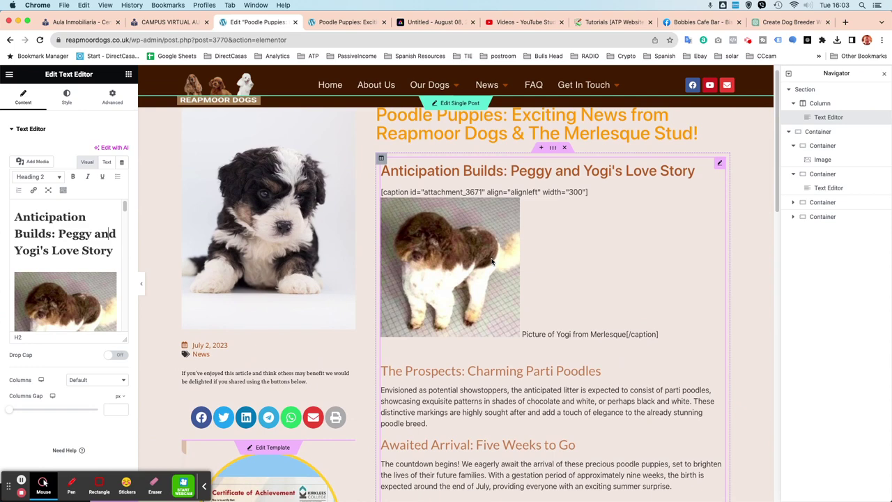
Remove the Yogi picture and its caption from the article's original Text Editor widget
{"action": "left_click", "coordinate": [60, 301]}
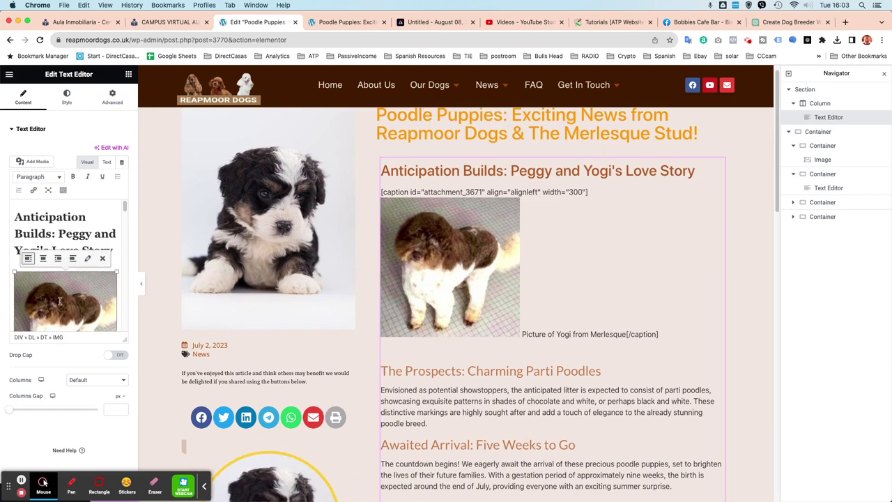
{"action": "left_click", "coordinate": [102, 257]}
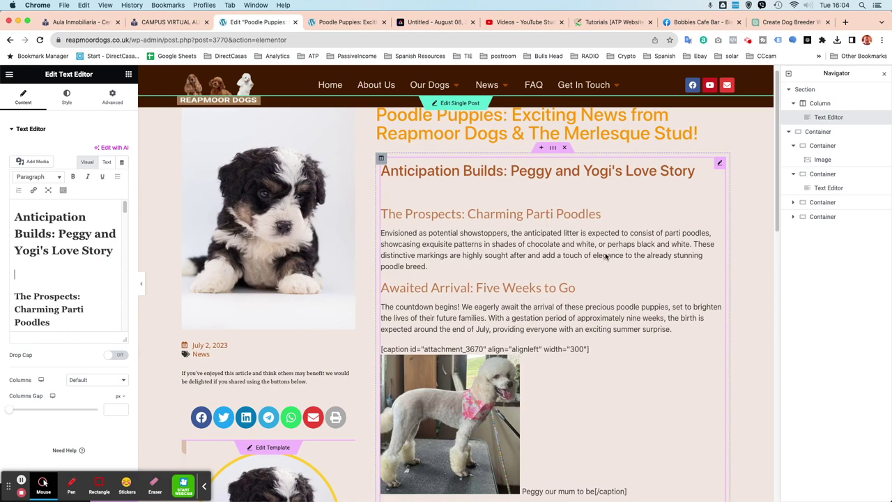
{"action": "scroll", "coordinate": [605, 257], "scroll_direction": "down", "scroll_amount": 10}
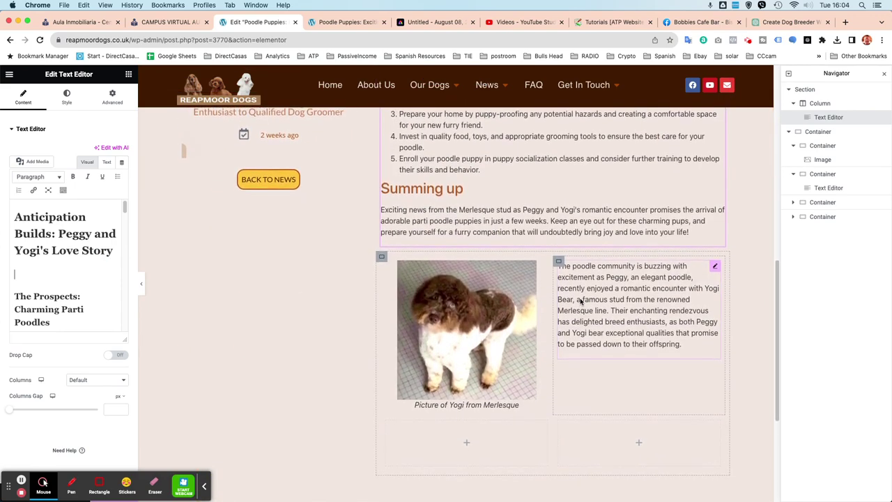
{"action": "scroll", "coordinate": [580, 301], "scroll_direction": "up", "scroll_amount": 8}
{"action": "scroll", "coordinate": [580, 301], "scroll_direction": "up", "scroll_amount": 3}
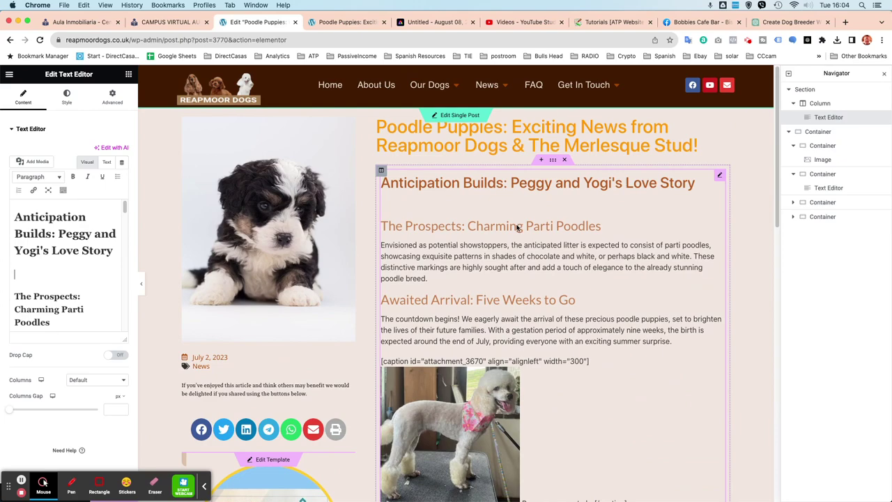
{"action": "scroll", "coordinate": [579, 241], "scroll_direction": "down", "scroll_amount": 5}
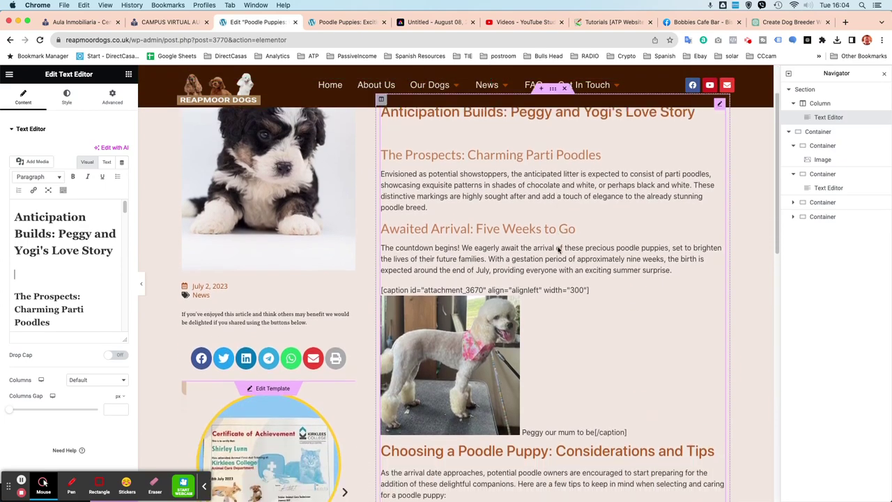
{"action": "scroll", "coordinate": [557, 250], "scroll_direction": "down", "scroll_amount": 8}
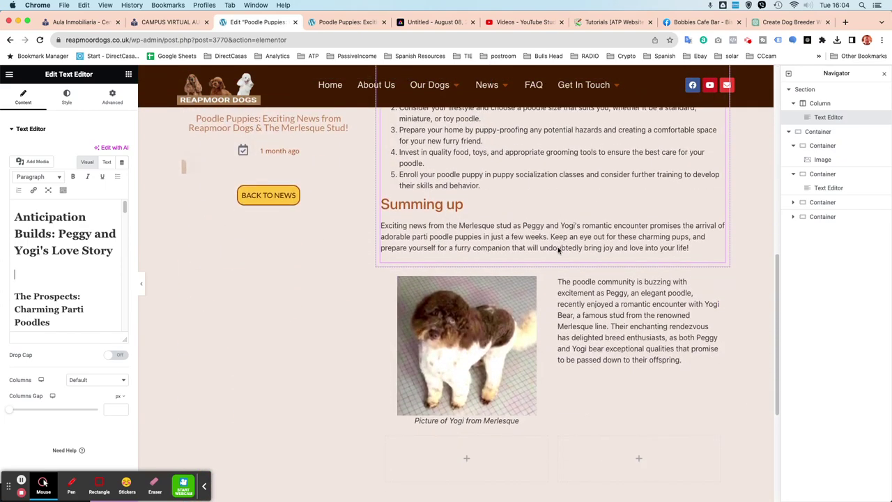
Apply the global "body" typography to the Text Editor widget beside the Yogi picture
{"action": "scroll", "coordinate": [559, 250], "scroll_direction": "down", "scroll_amount": 2}
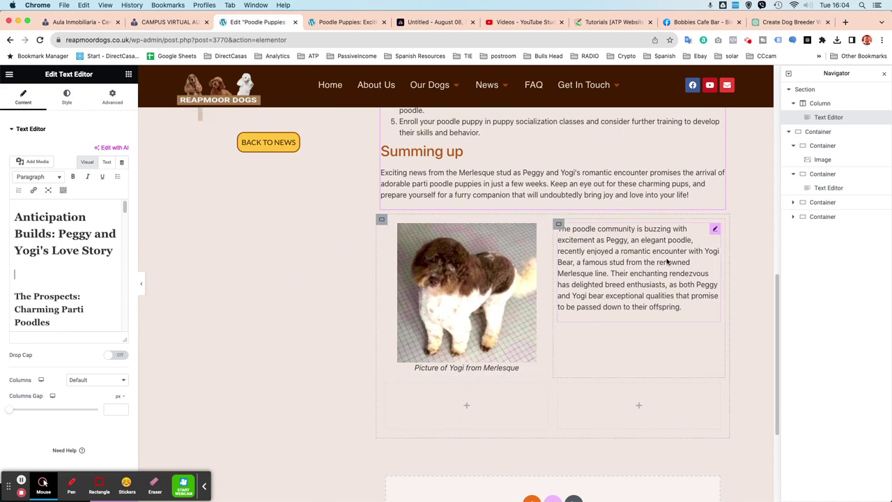
{"action": "left_click", "coordinate": [712, 230]}
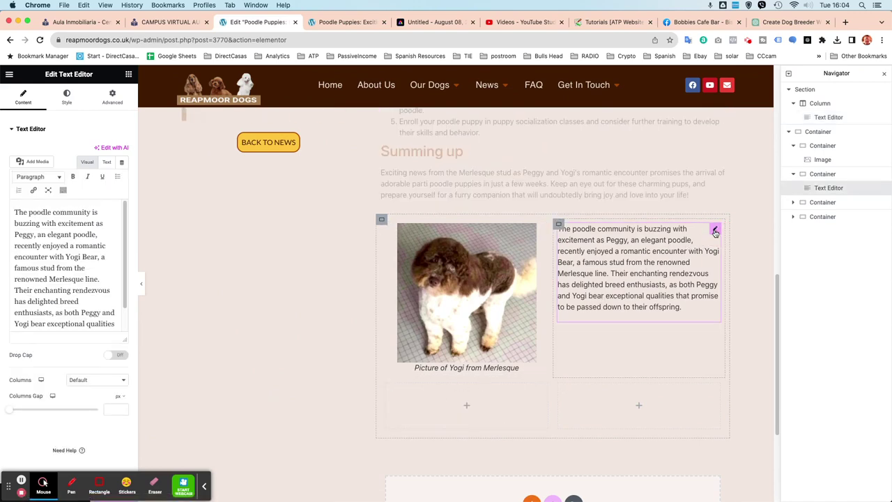
{"action": "scroll", "coordinate": [600, 232], "scroll_direction": "down", "scroll_amount": 3}
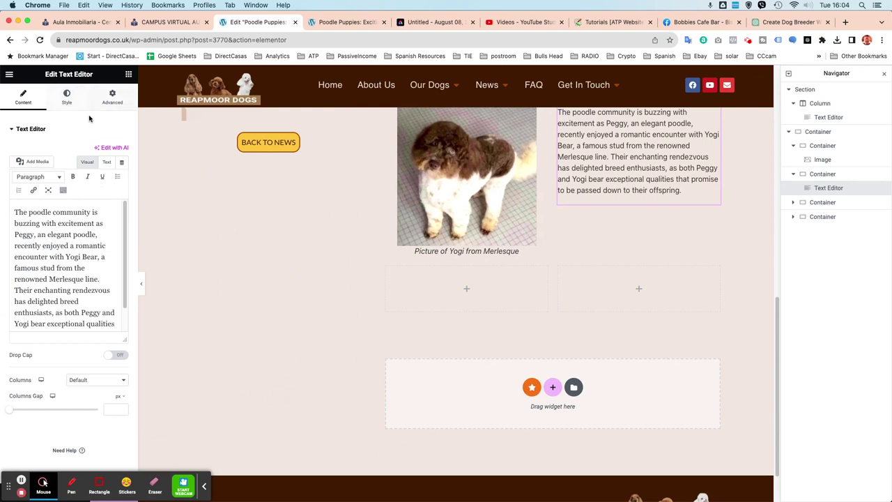
{"action": "left_click", "coordinate": [67, 98]}
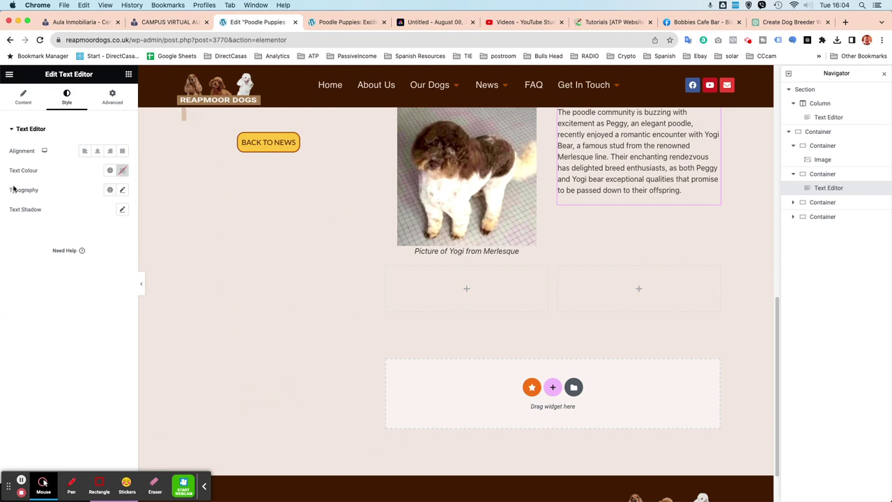
{"action": "left_click", "coordinate": [109, 189]}
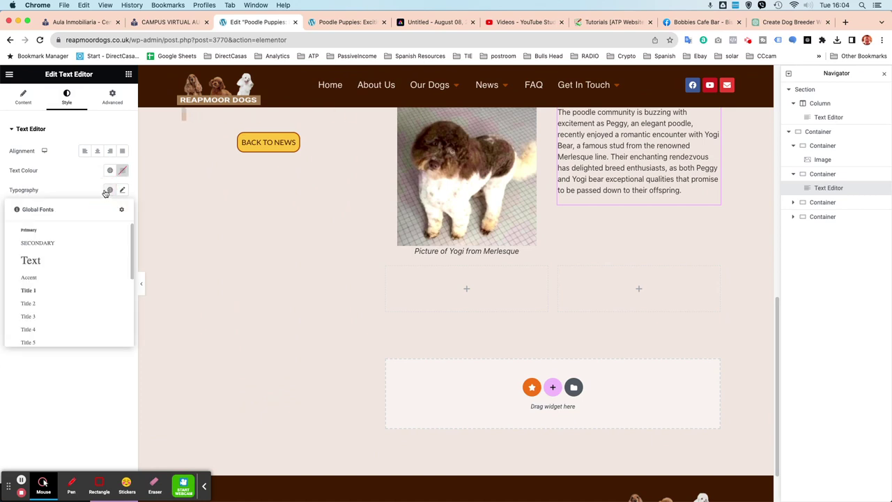
{"action": "scroll", "coordinate": [65, 276], "scroll_direction": "down", "scroll_amount": 5}
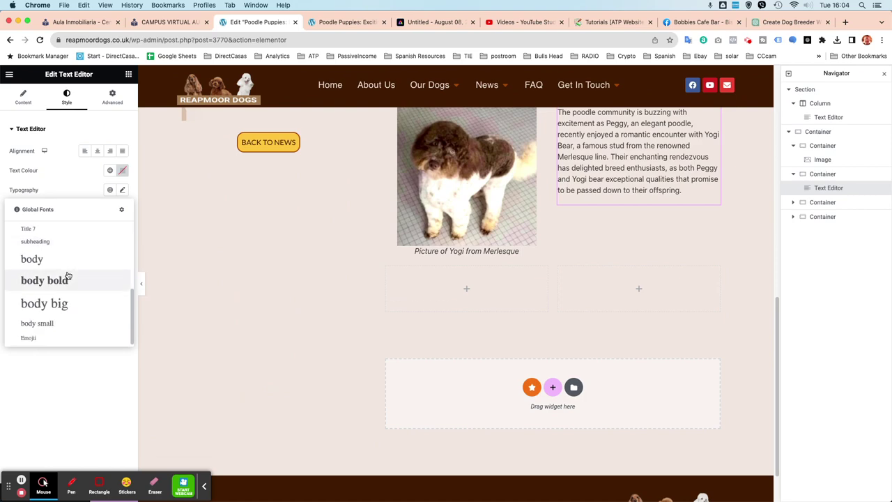
{"action": "left_click", "coordinate": [40, 265]}
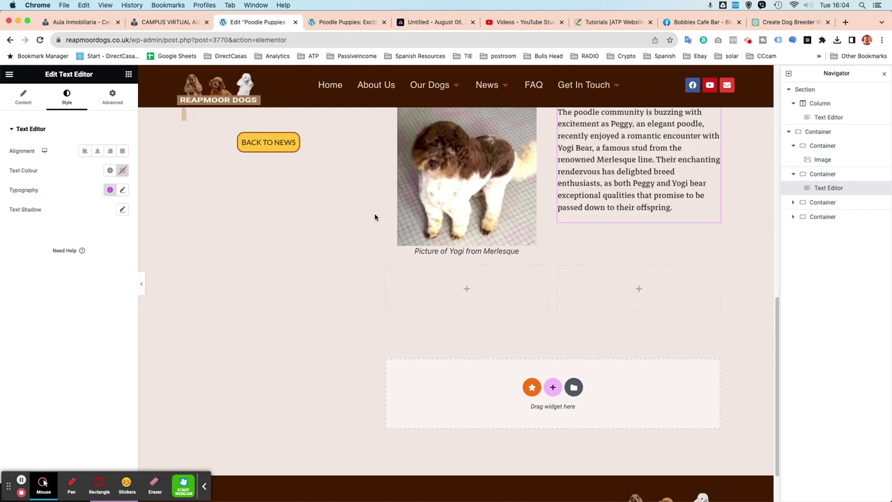
Review the article from its beginning, collapse the inner containers in the structure and inspect the parent container's layout settings
{"action": "scroll", "coordinate": [375, 217], "scroll_direction": "up", "scroll_amount": 5}
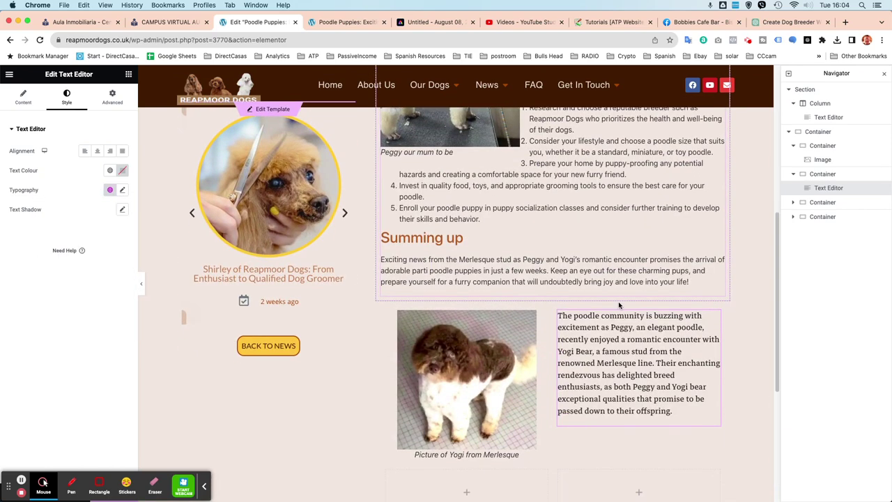
{"action": "scroll", "coordinate": [619, 304], "scroll_direction": "down", "scroll_amount": 1}
{"action": "scroll", "coordinate": [567, 312], "scroll_direction": "up", "scroll_amount": 5}
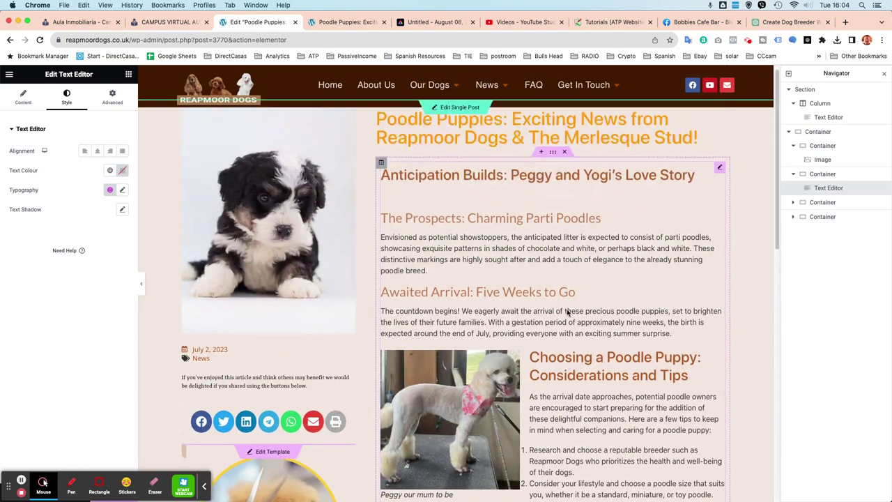
{"action": "scroll", "coordinate": [567, 312], "scroll_direction": "up", "scroll_amount": 1}
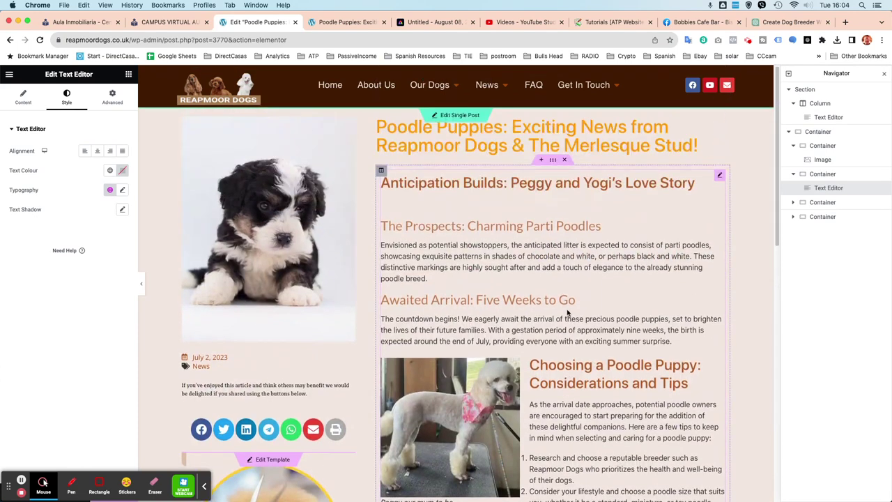
{"action": "left_click", "coordinate": [793, 147]}
{"action": "left_click", "coordinate": [792, 159]}
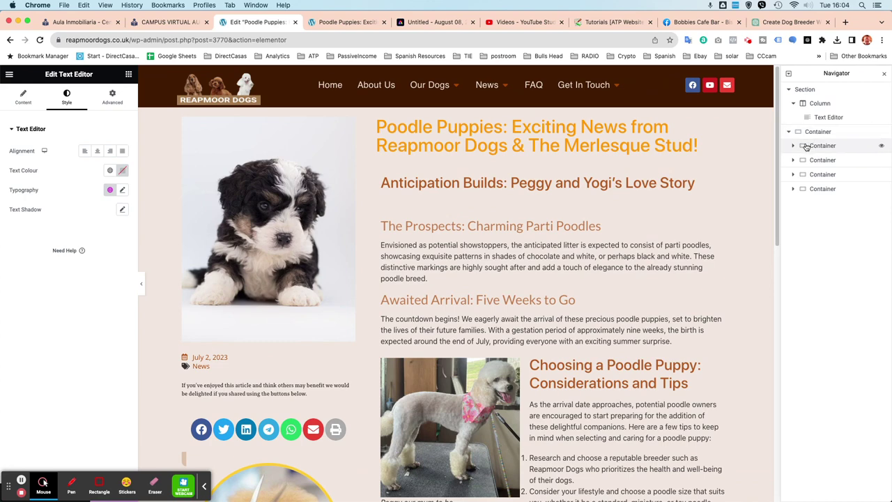
{"action": "left_click", "coordinate": [801, 132]}
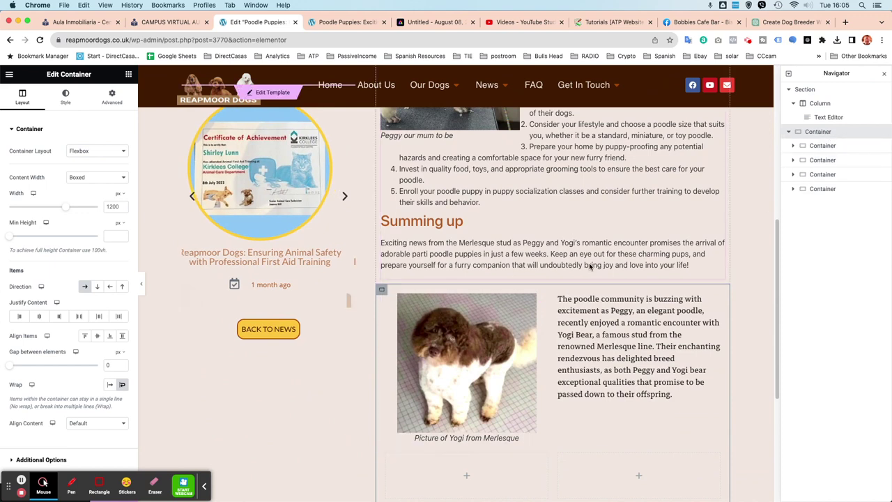
{"action": "scroll", "coordinate": [565, 242], "scroll_direction": "up", "scroll_amount": 3}
{"action": "scroll", "coordinate": [565, 243], "scroll_direction": "up", "scroll_amount": 3}
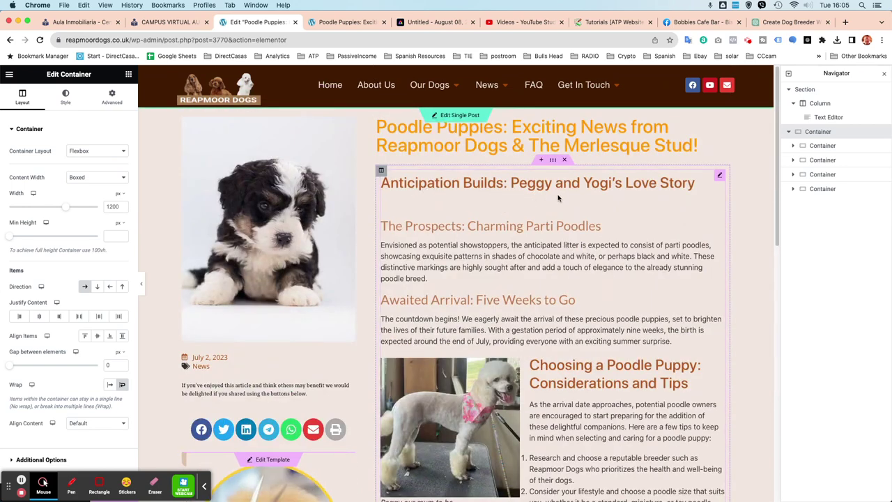
{"action": "left_click", "coordinate": [84, 287]}
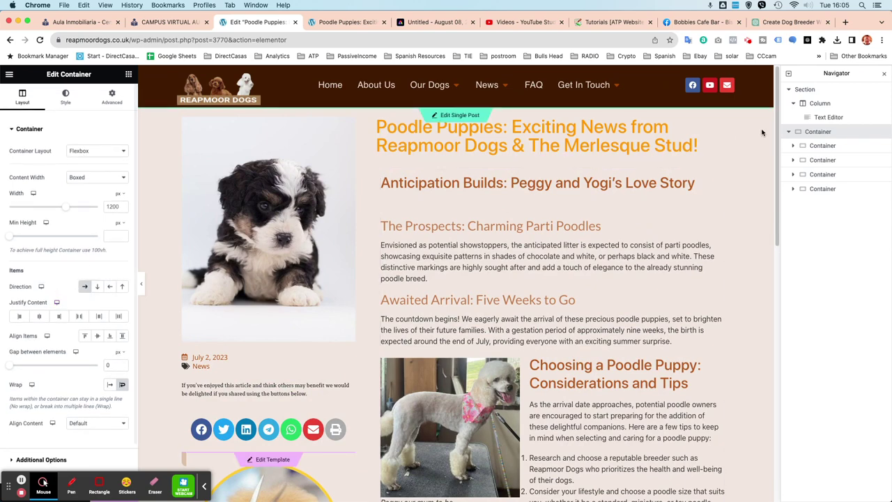
Cut the heading "Anticipation Builds: Peggy and Yogi's Love Story" from the article's original Text Editor widget
{"action": "left_click", "coordinate": [814, 117]}
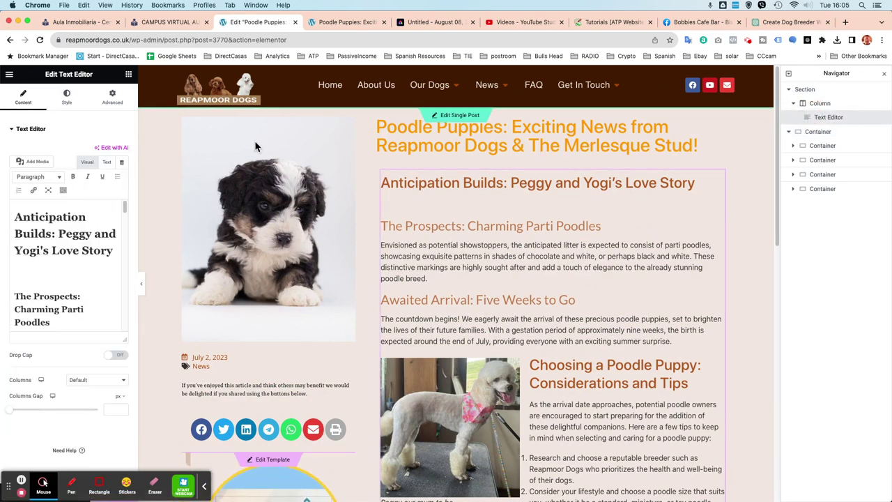
{"action": "left_click", "coordinate": [109, 251]}
{"action": "left_click_drag", "start_coordinate": [110, 251], "coordinate": [2, 213]}
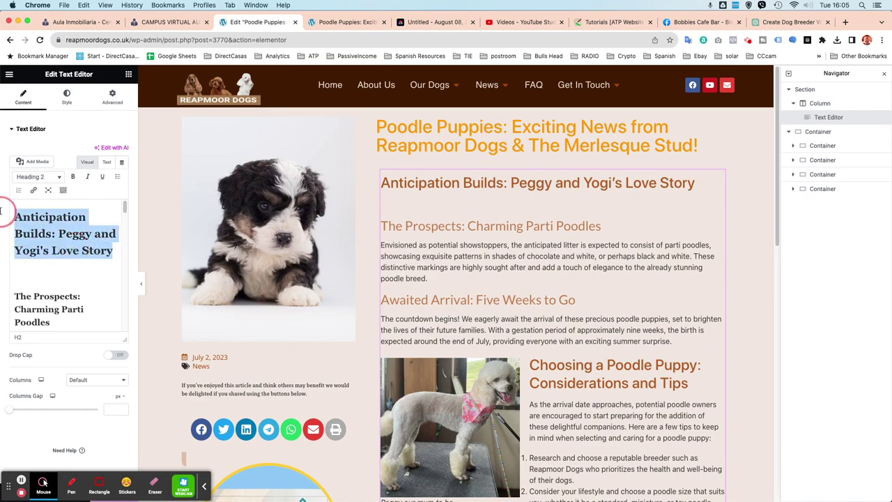
{"action": "key", "text": "super+x"}
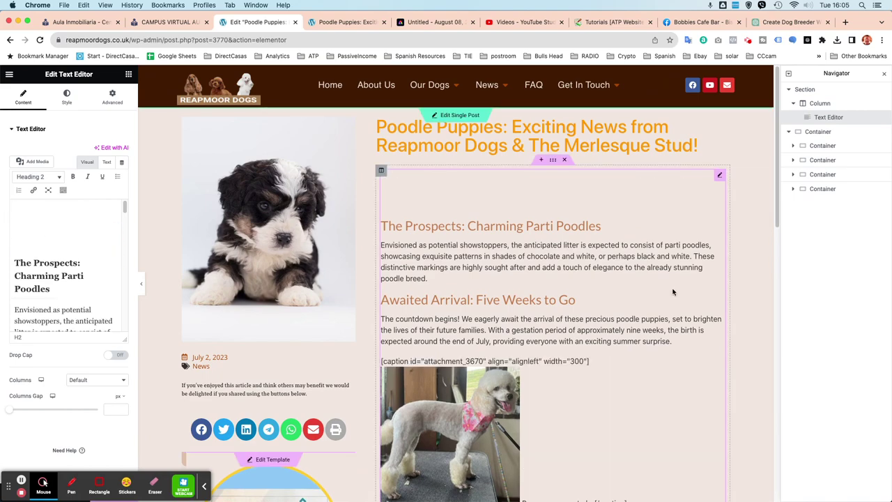
Add a Heading widget above the text beside the Yogi picture and replace its placeholder title with the cut heading
{"action": "scroll", "coordinate": [618, 254], "scroll_direction": "down", "scroll_amount": 10}
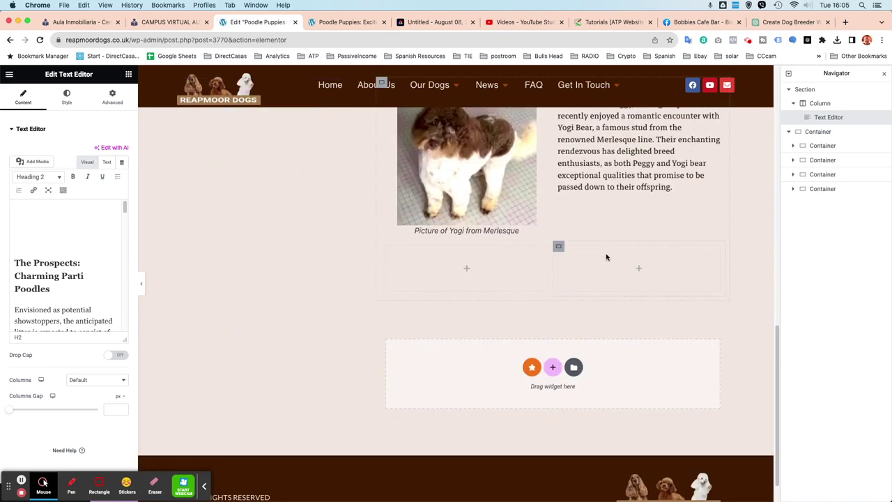
{"action": "scroll", "coordinate": [619, 232], "scroll_direction": "up", "scroll_amount": 2}
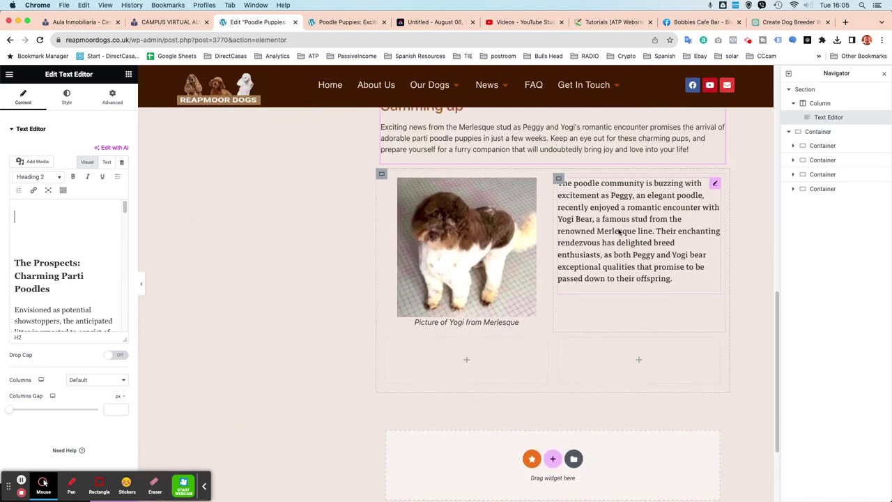
{"action": "left_click", "coordinate": [717, 183]}
{"action": "scroll", "coordinate": [299, 199], "scroll_direction": "down", "scroll_amount": 3}
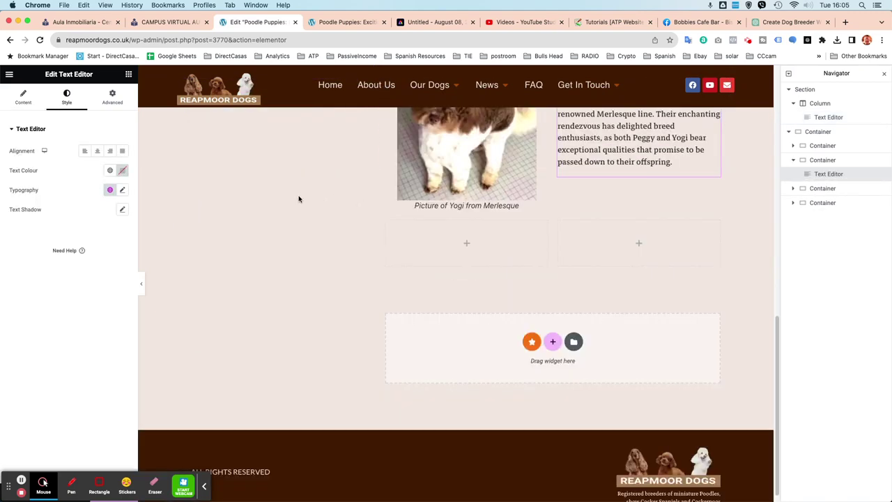
{"action": "scroll", "coordinate": [603, 202], "scroll_direction": "up", "scroll_amount": 3}
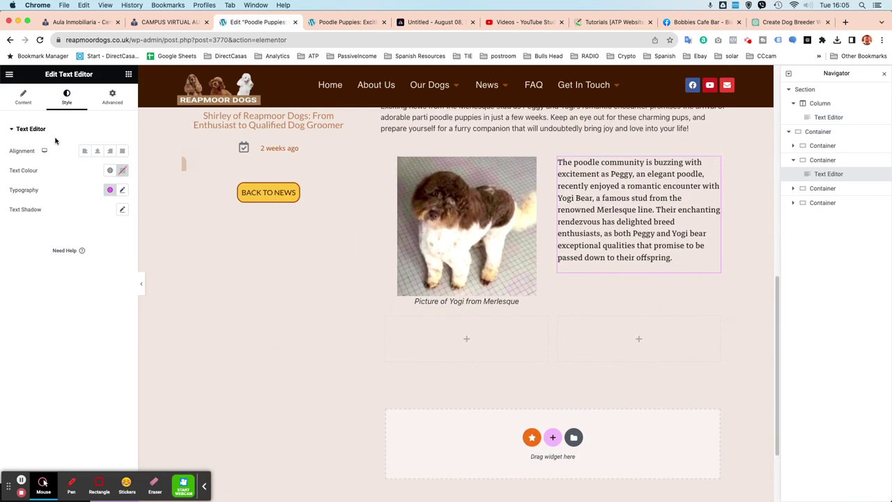
{"action": "left_click", "coordinate": [9, 74]}
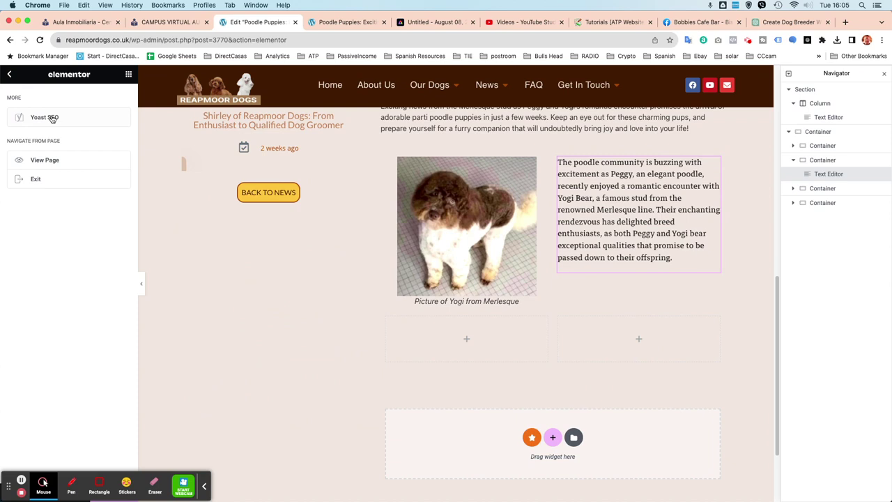
{"action": "left_click", "coordinate": [9, 75]}
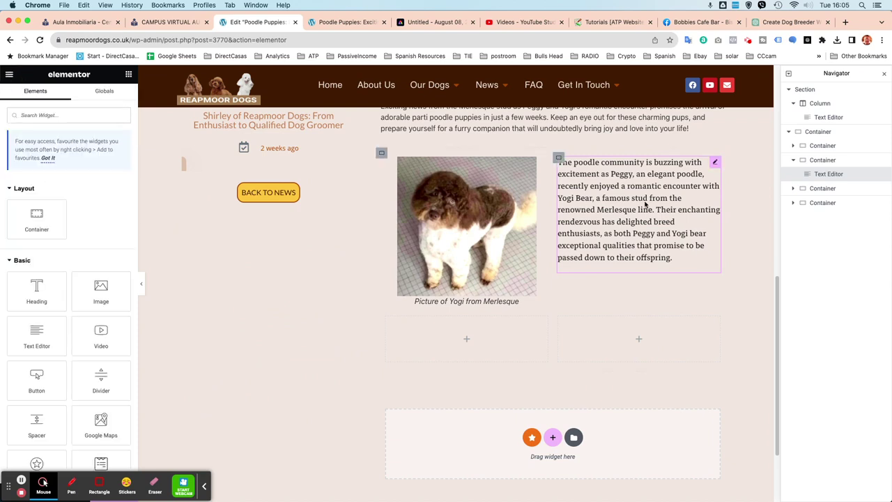
{"action": "left_click", "coordinate": [714, 164]}
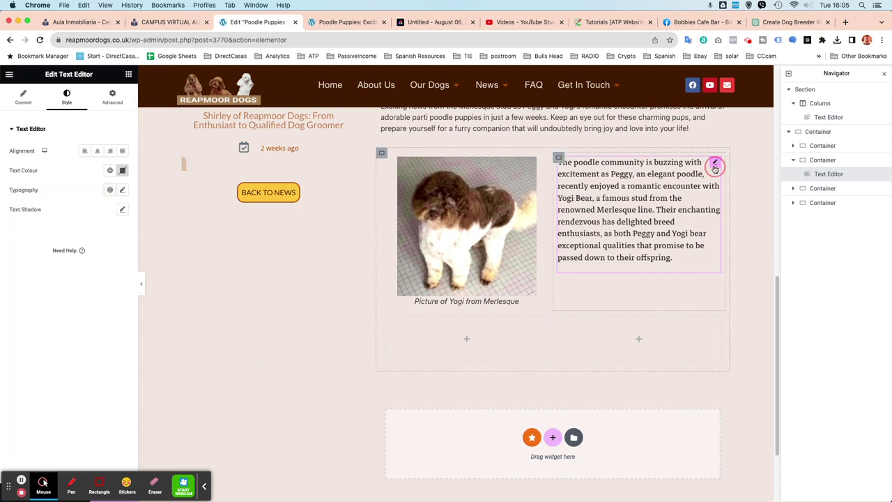
{"action": "left_click", "coordinate": [22, 102]}
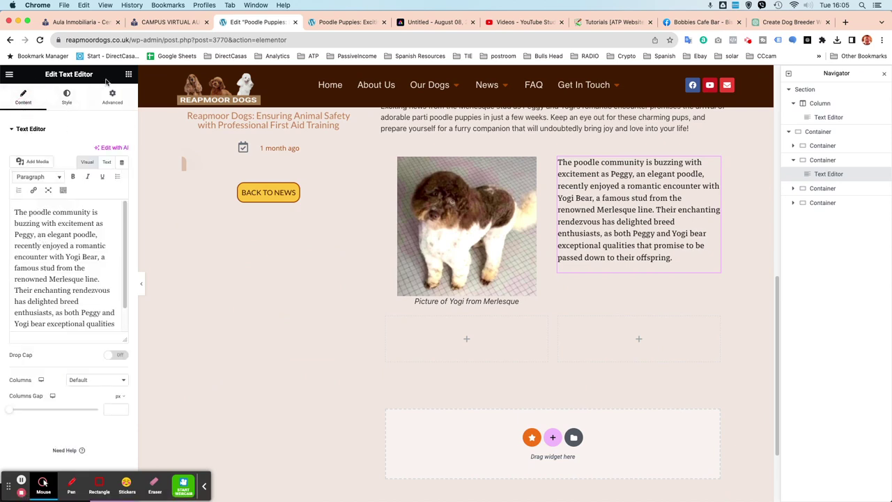
{"action": "left_click", "coordinate": [129, 74]}
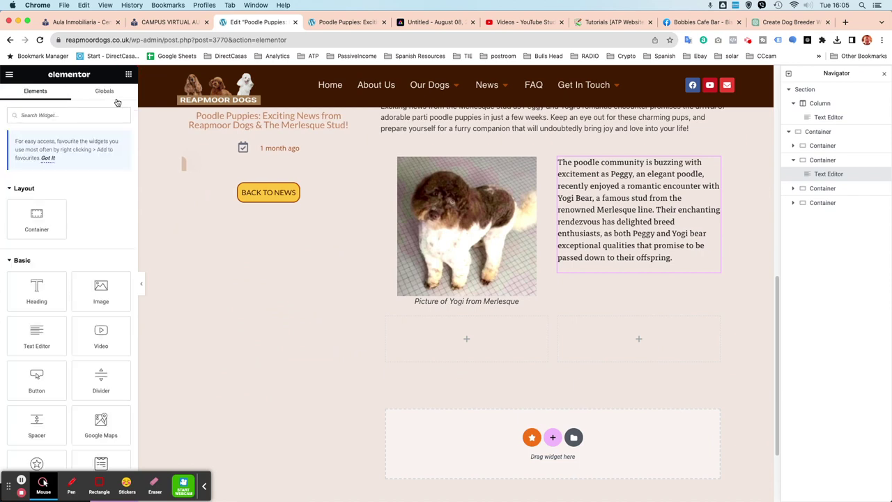
{"action": "left_click_drag", "start_coordinate": [36, 290], "coordinate": [605, 173]}
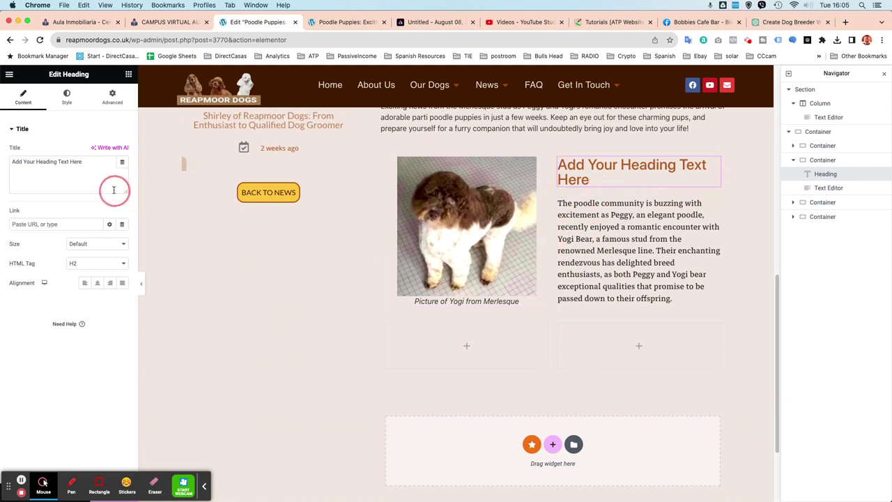
{"action": "left_click_drag", "start_coordinate": [83, 162], "coordinate": [4, 165]}
{"action": "key", "text": "super+v"}
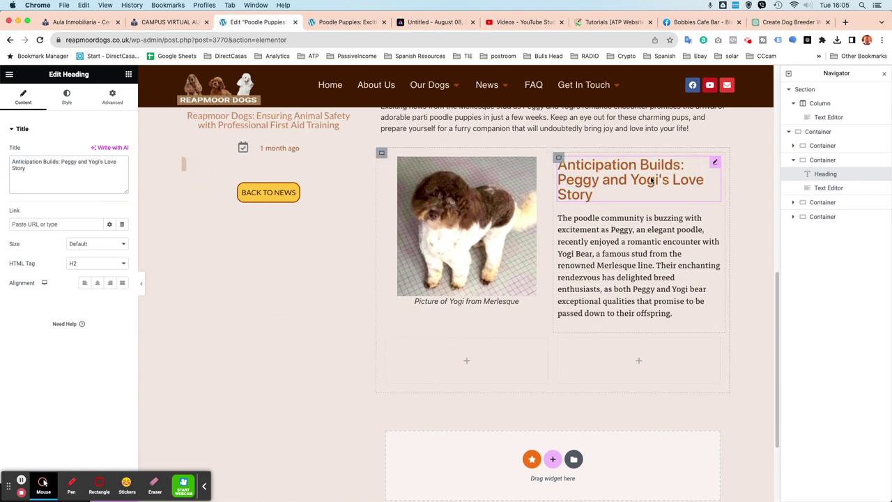
Compare the article's remaining sections with the image, heading and text placed in the new container
{"action": "scroll", "coordinate": [620, 207], "scroll_direction": "up", "scroll_amount": 10}
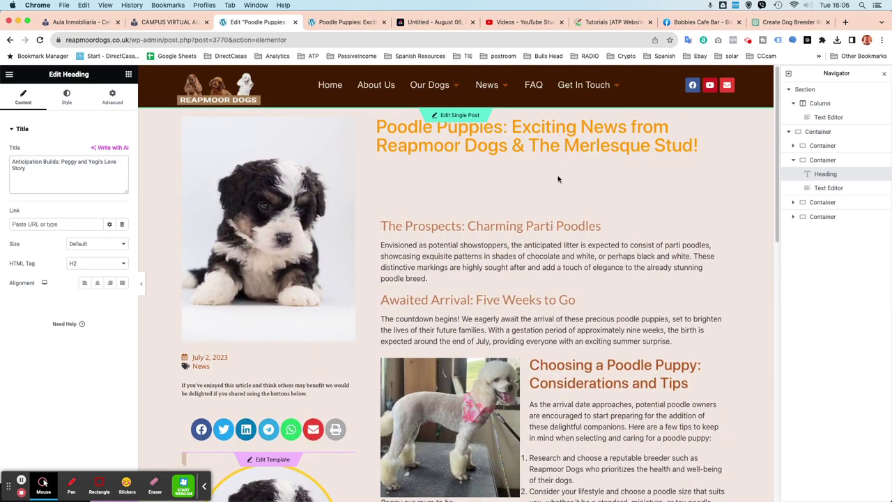
{"action": "scroll", "coordinate": [610, 228], "scroll_direction": "down", "scroll_amount": 10}
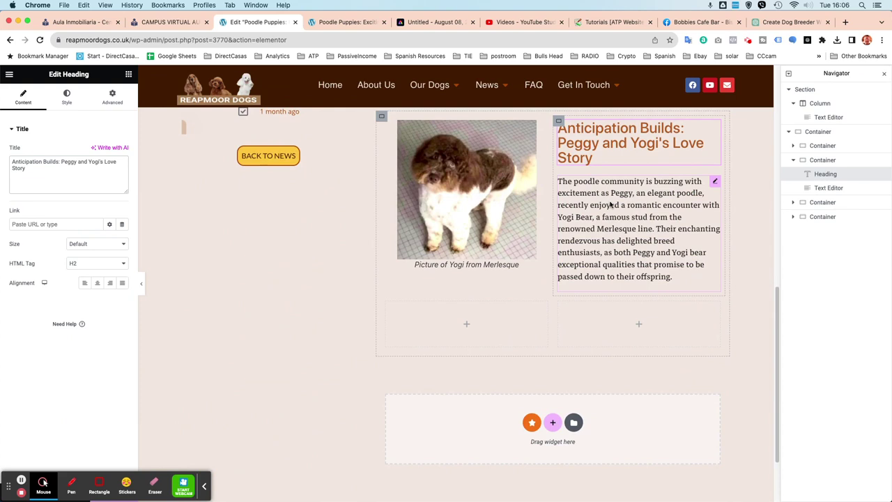
{"action": "scroll", "coordinate": [704, 197], "scroll_direction": "up", "scroll_amount": 2}
{"action": "left_click", "coordinate": [712, 183]}
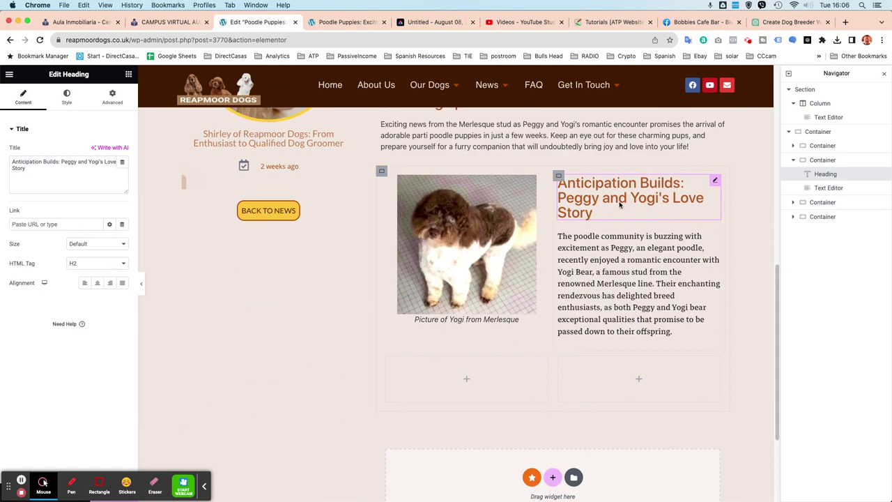
{"action": "scroll", "coordinate": [597, 225], "scroll_direction": "up", "scroll_amount": 8}
{"action": "scroll", "coordinate": [597, 225], "scroll_direction": "up", "scroll_amount": 6}
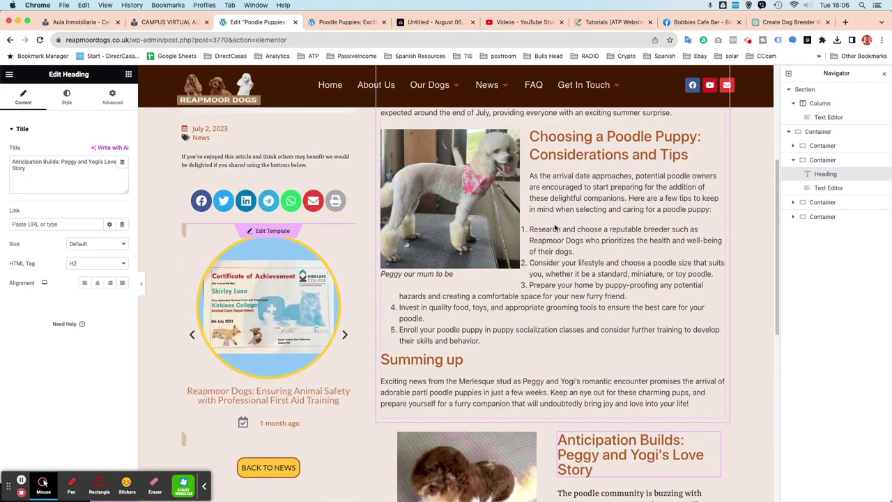
{"action": "scroll", "coordinate": [558, 233], "scroll_direction": "up", "scroll_amount": 2}
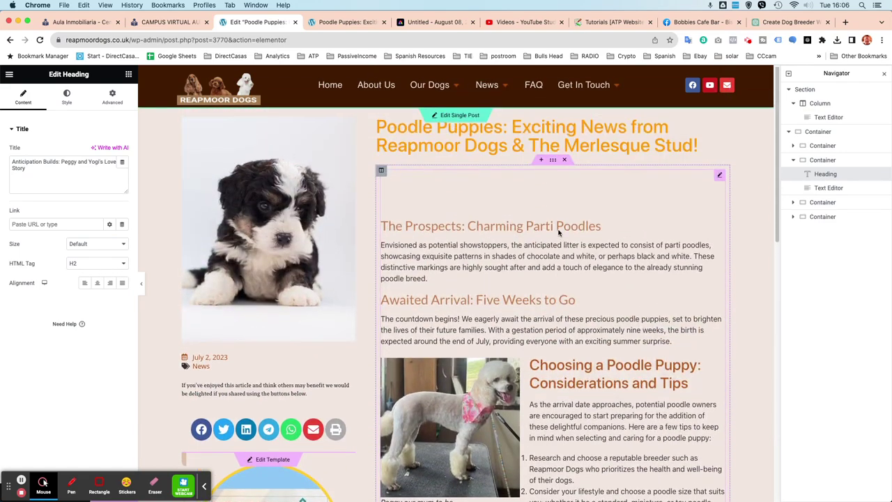
{"action": "scroll", "coordinate": [558, 233], "scroll_direction": "down", "scroll_amount": 12}
{"action": "scroll", "coordinate": [558, 233], "scroll_direction": "up", "scroll_amount": 6}
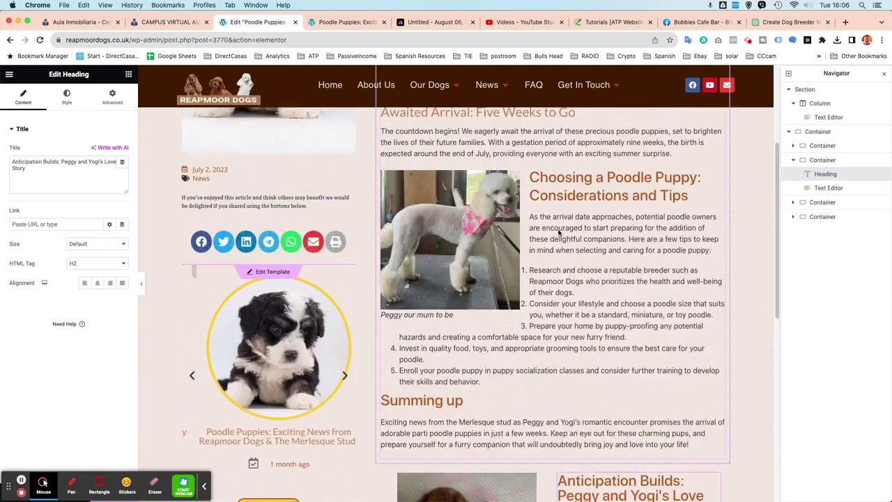
{"action": "scroll", "coordinate": [559, 232], "scroll_direction": "down", "scroll_amount": 12}
{"action": "scroll", "coordinate": [558, 233], "scroll_direction": "up", "scroll_amount": 1}
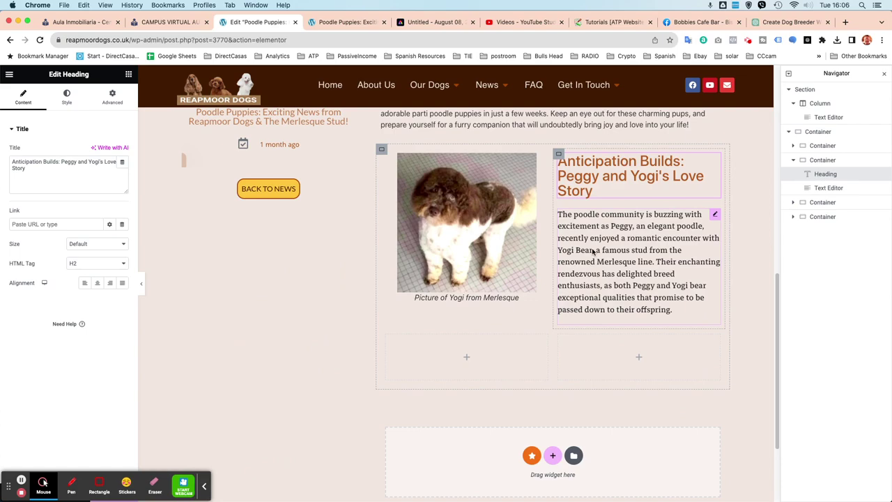
Add an Image widget between the heading and the text beside the Yogi picture
{"action": "scroll", "coordinate": [593, 252], "scroll_direction": "up", "scroll_amount": 12}
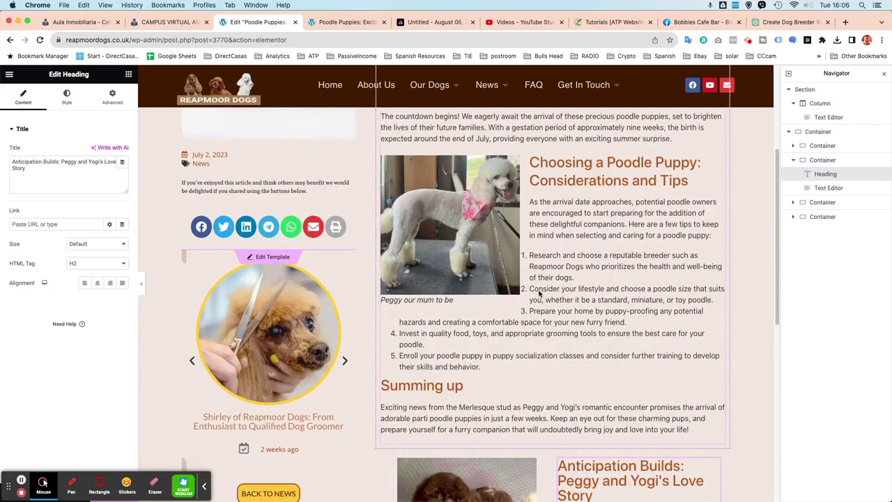
{"action": "scroll", "coordinate": [539, 293], "scroll_direction": "down", "scroll_amount": 5}
{"action": "scroll", "coordinate": [538, 294], "scroll_direction": "up", "scroll_amount": 12}
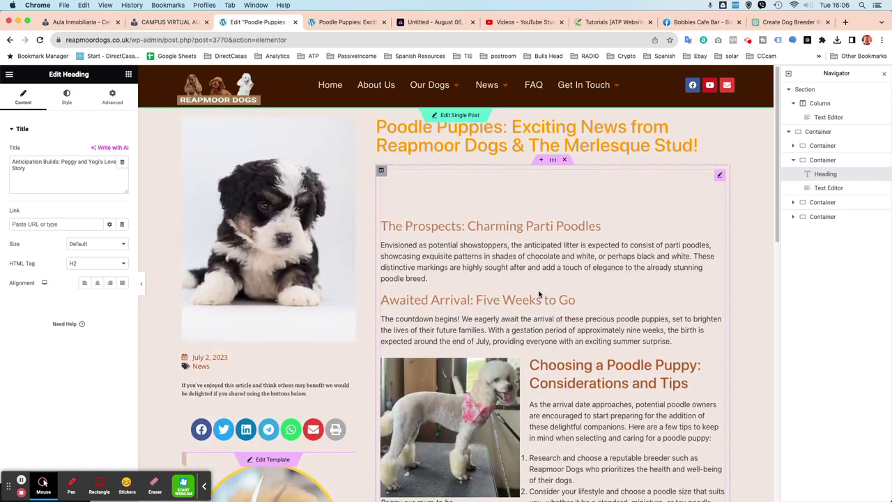
{"action": "scroll", "coordinate": [454, 408], "scroll_direction": "down", "scroll_amount": 15}
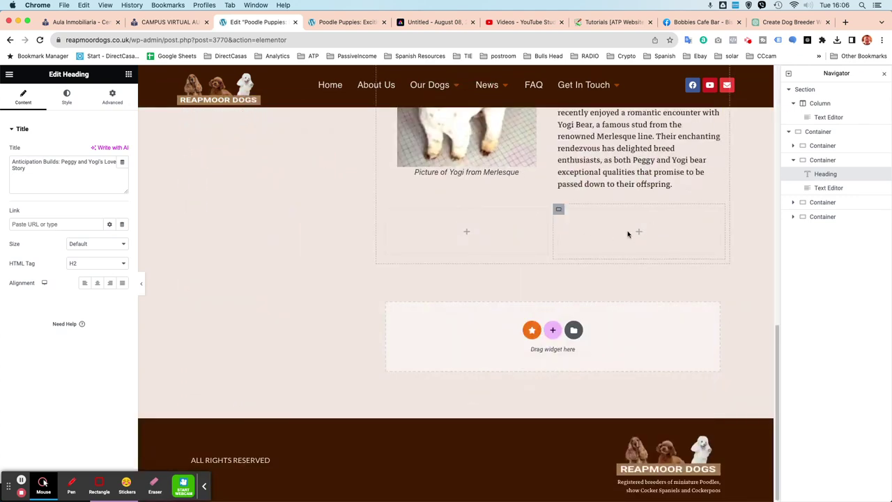
{"action": "left_click", "coordinate": [638, 232]}
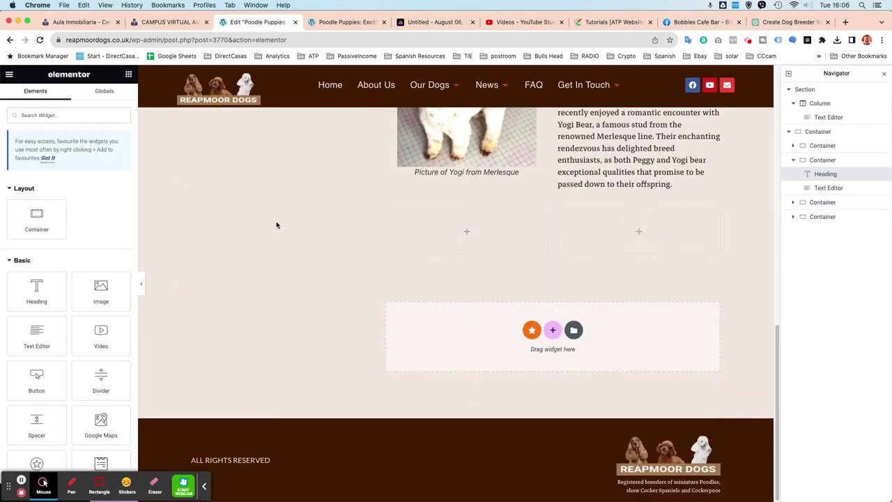
{"action": "left_click", "coordinate": [101, 287]}
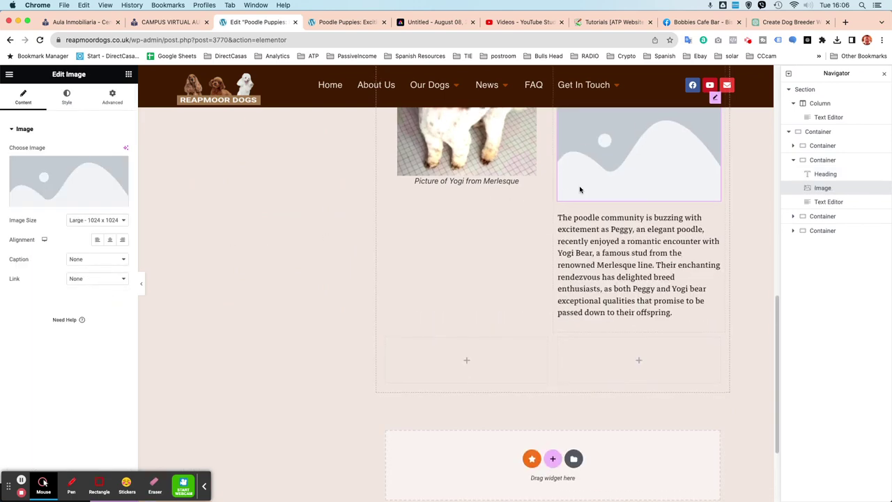
Move the empty Image widget into the empty inner container directly beneath the Peggy and Yogi text
{"action": "scroll", "coordinate": [600, 200], "scroll_direction": "up", "scroll_amount": 5}
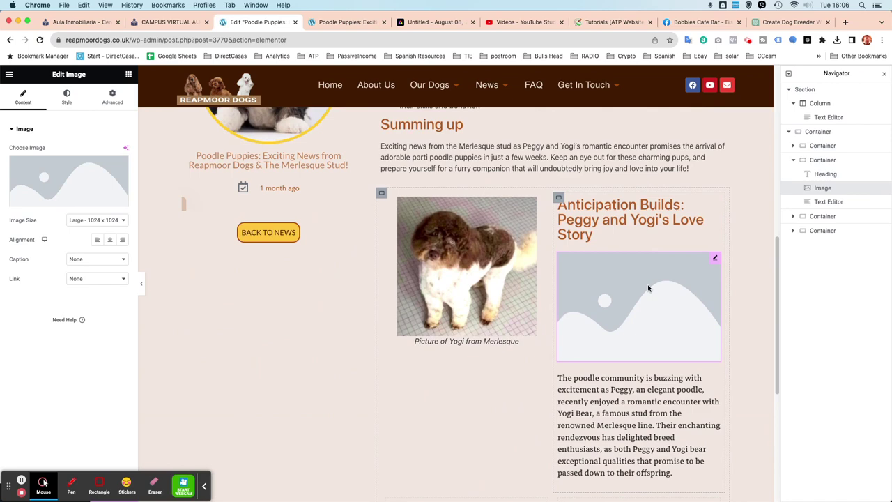
{"action": "scroll", "coordinate": [641, 279], "scroll_direction": "down", "scroll_amount": 4}
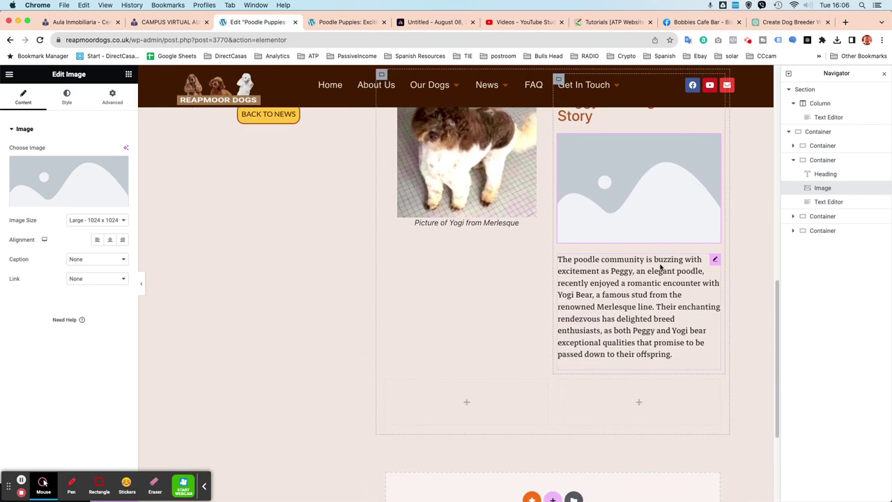
{"action": "scroll", "coordinate": [660, 267], "scroll_direction": "up", "scroll_amount": 2}
{"action": "scroll", "coordinate": [660, 267], "scroll_direction": "up", "scroll_amount": 1}
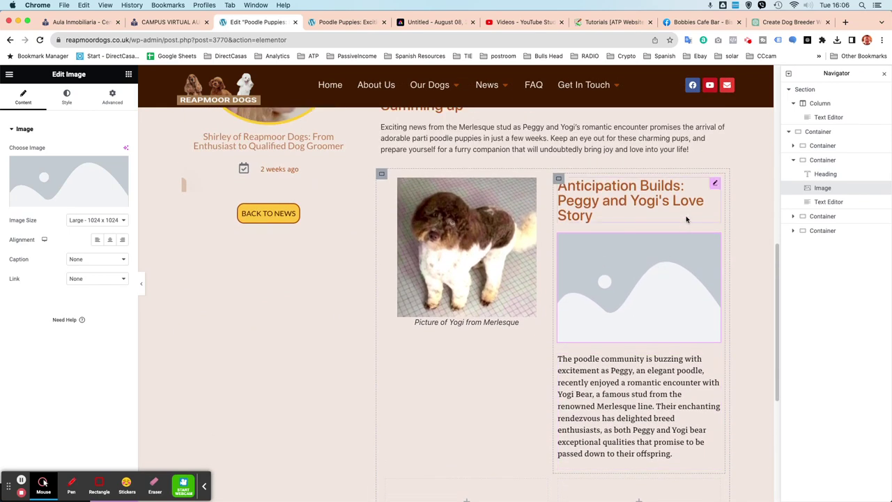
{"action": "scroll", "coordinate": [697, 239], "scroll_direction": "down", "scroll_amount": 2}
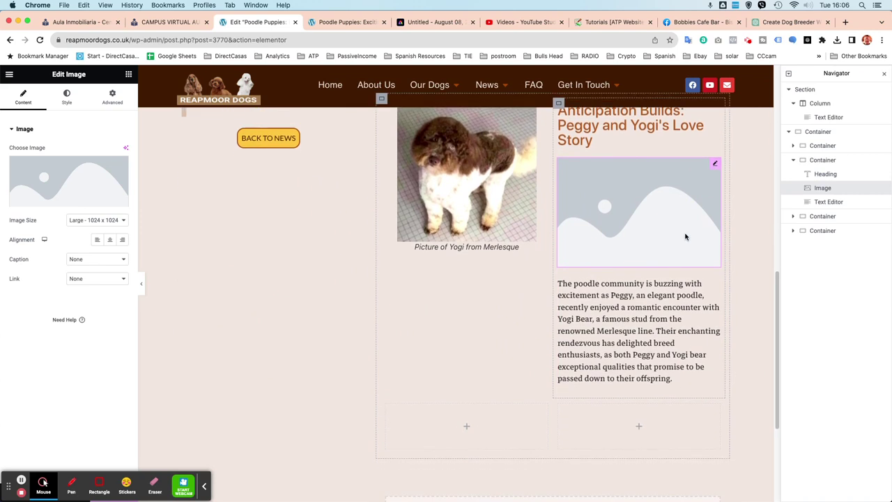
{"action": "left_click_drag", "start_coordinate": [714, 168], "coordinate": [657, 412]}
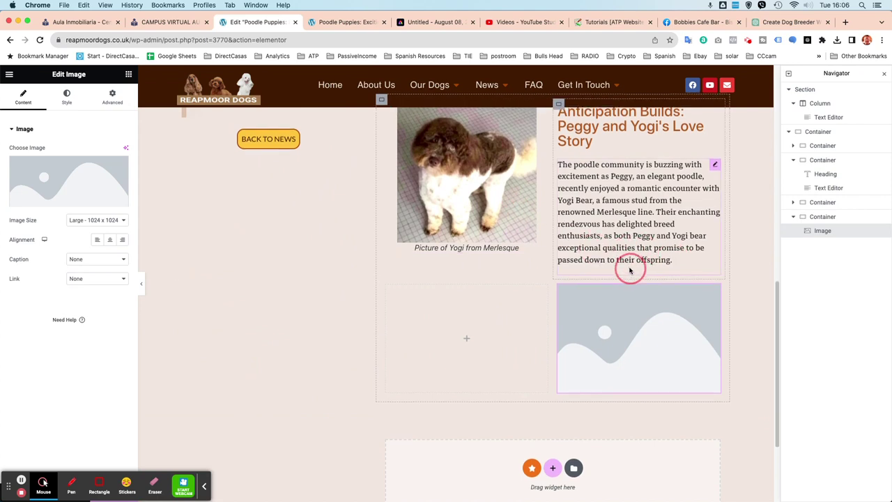
Search the media library for "peggy" and assign peggy-mums-500x500-1.jpg to the empty Image widget
{"action": "scroll", "coordinate": [629, 266], "scroll_direction": "up", "scroll_amount": 1}
{"action": "scroll", "coordinate": [623, 273], "scroll_direction": "down", "scroll_amount": 1}
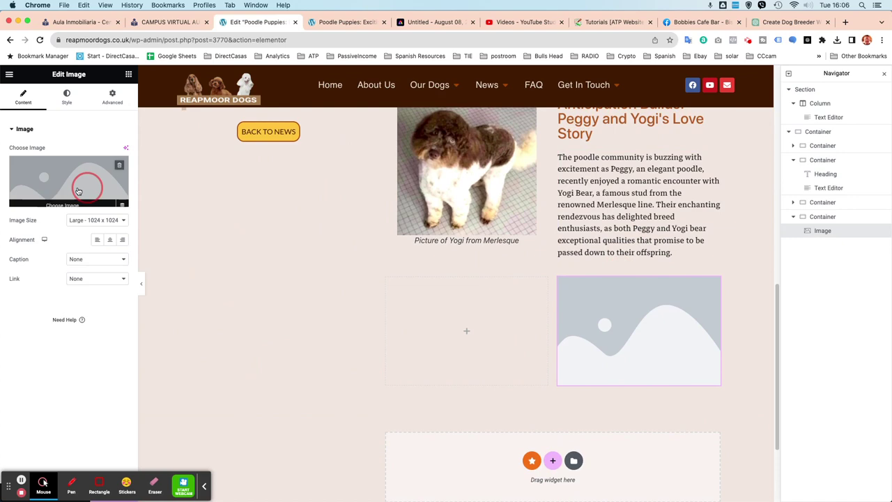
{"action": "left_click", "coordinate": [51, 178]}
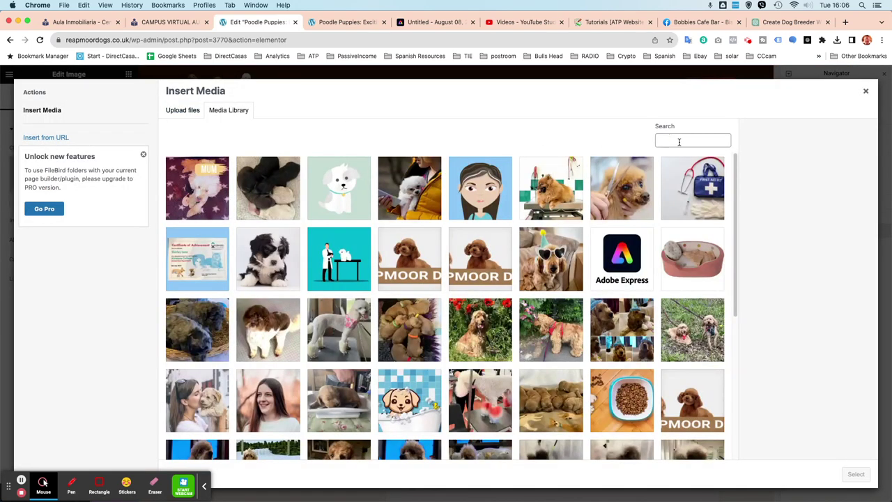
{"action": "left_click", "coordinate": [678, 141]}
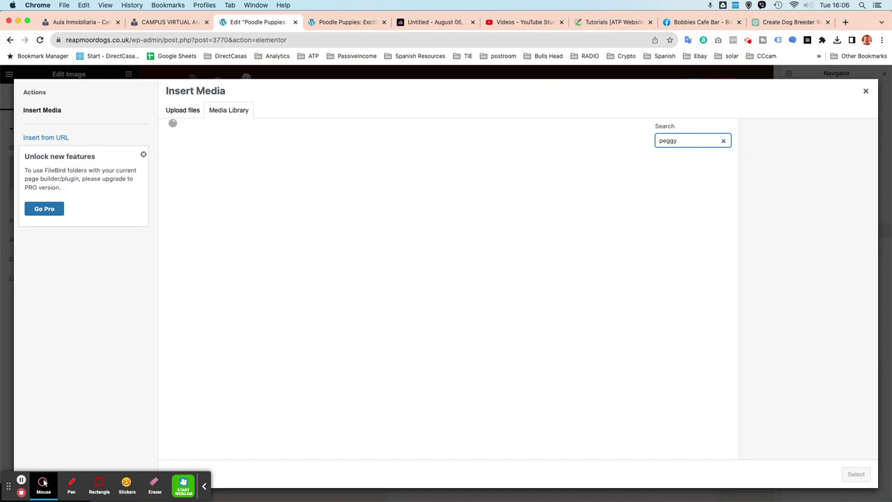
{"action": "left_click", "coordinate": [328, 194]}
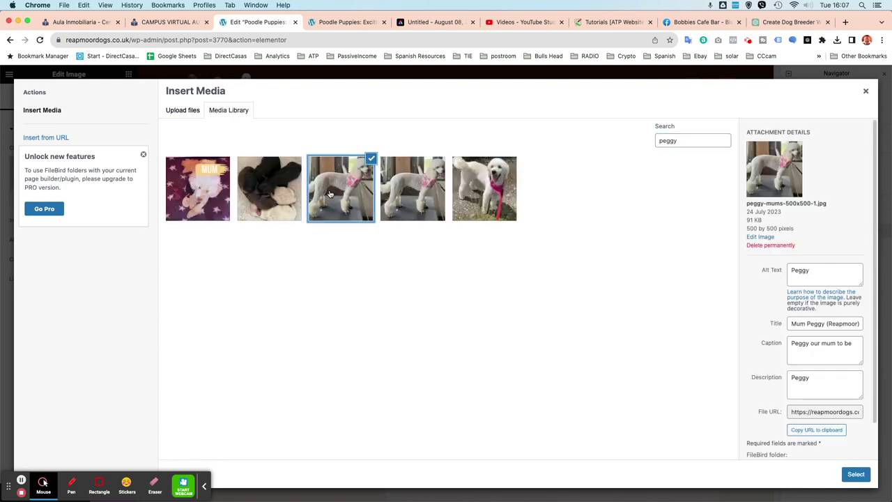
{"action": "left_click", "coordinate": [855, 475]}
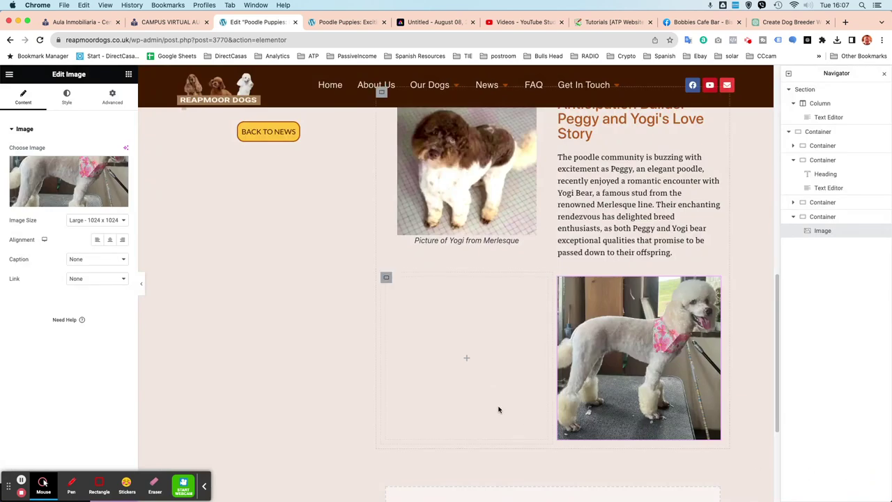
Cut the "The Prospects: Charming Parti Poodles" and "Awaited Arrival: Five Weeks to Go" sections from the article's original Text Editor widget
{"action": "scroll", "coordinate": [475, 319], "scroll_direction": "up", "scroll_amount": 15}
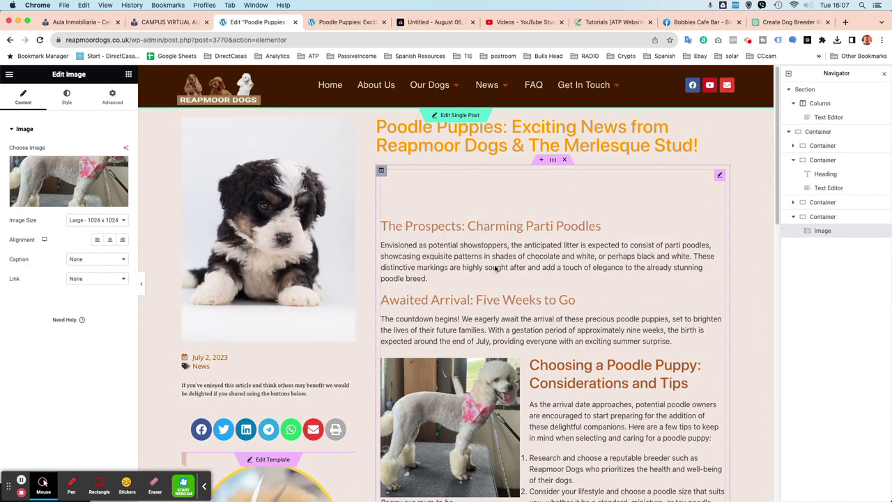
{"action": "left_click", "coordinate": [719, 177]}
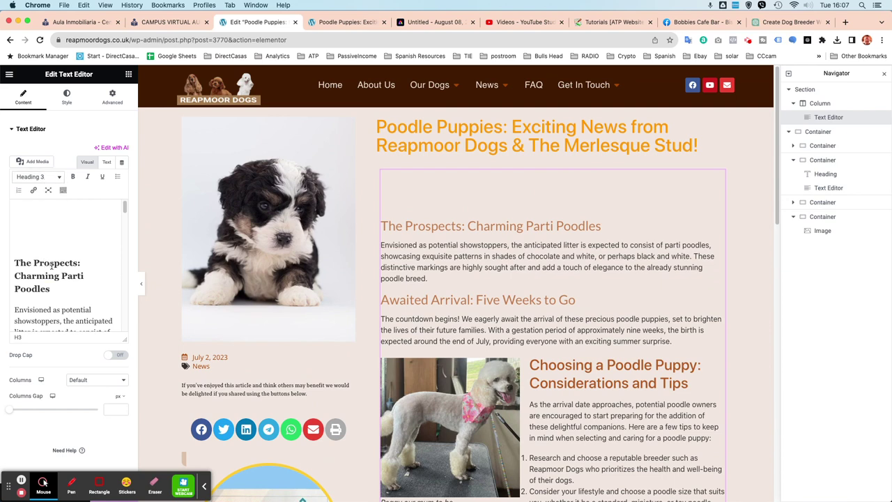
{"action": "scroll", "coordinate": [51, 265], "scroll_direction": "down", "scroll_amount": 3}
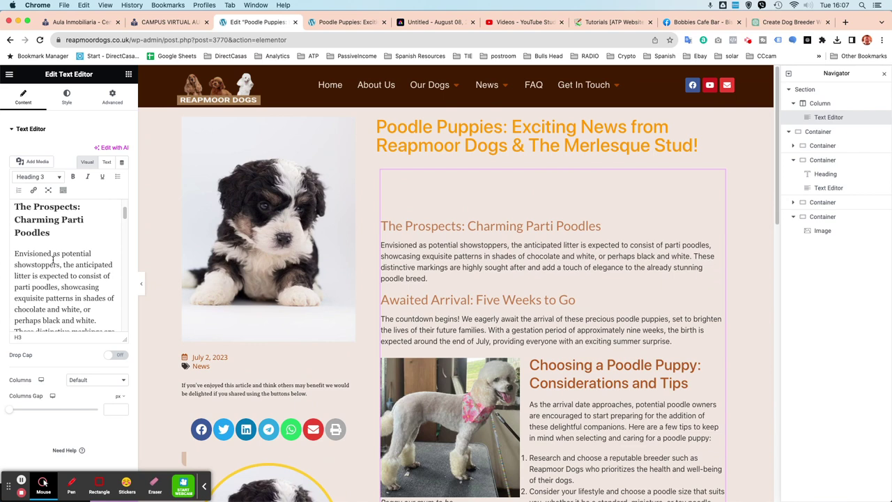
{"action": "scroll", "coordinate": [52, 260], "scroll_direction": "up", "scroll_amount": 3}
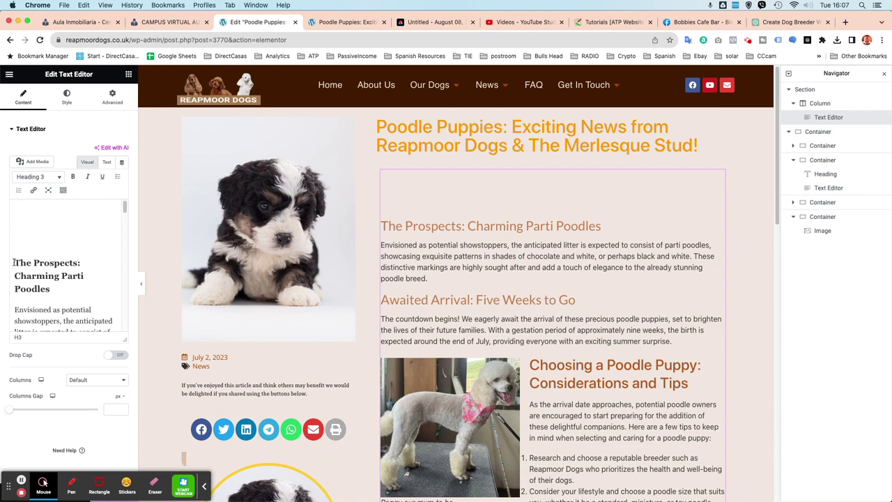
{"action": "left_click_drag", "start_coordinate": [13, 262], "coordinate": [77, 282]}
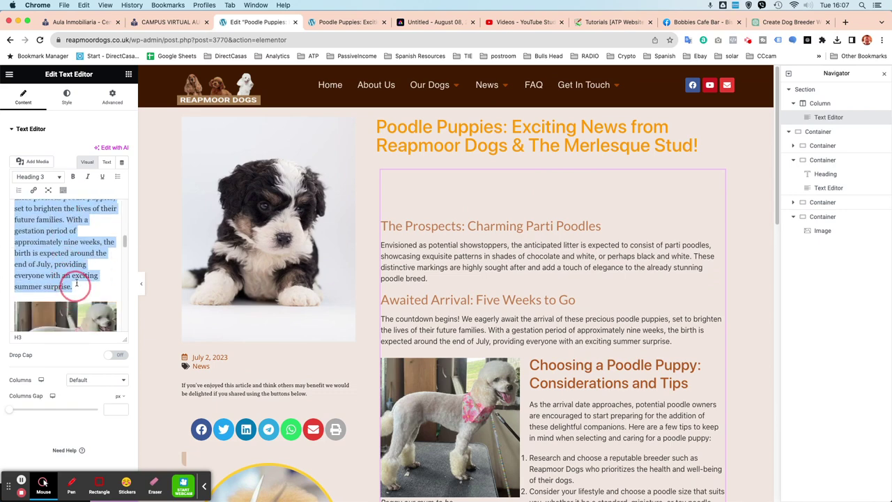
{"action": "right_click", "coordinate": [50, 225]}
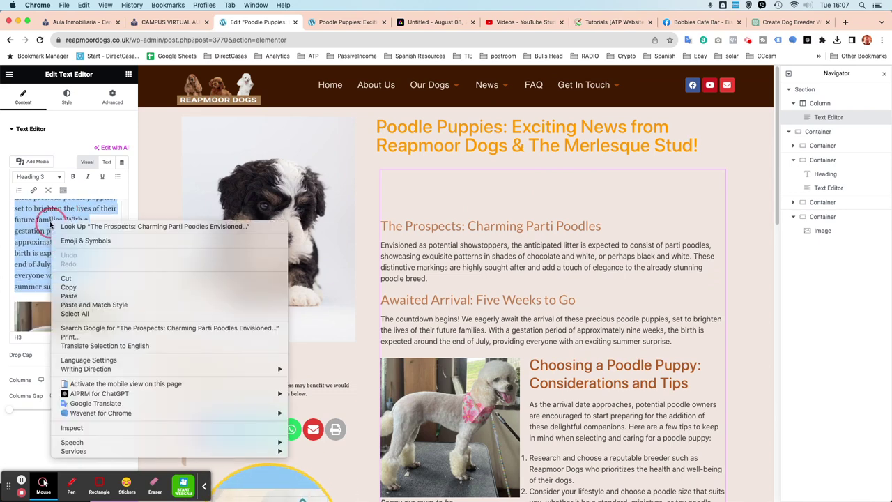
{"action": "left_click", "coordinate": [66, 278]}
Add a Text Editor widget to the empty container beside the Peggy picture and replace its placeholder text with the cut sections
{"action": "scroll", "coordinate": [519, 347], "scroll_direction": "down", "scroll_amount": 10}
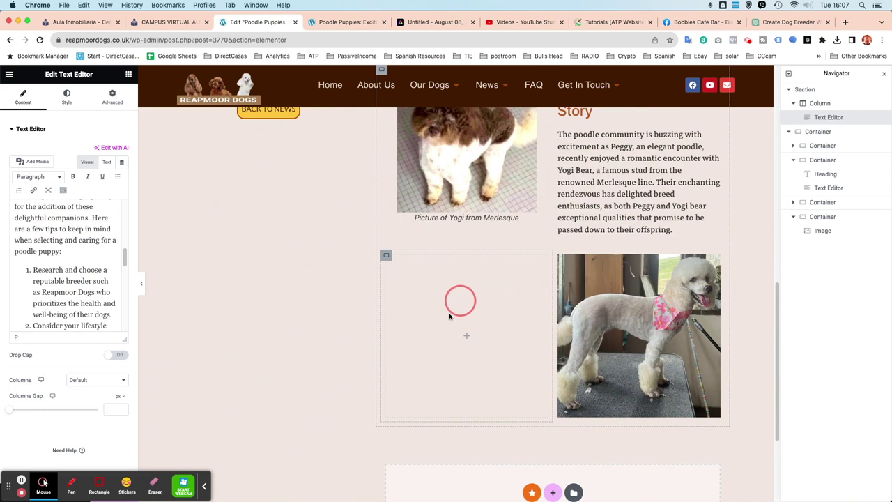
{"action": "left_click", "coordinate": [466, 339]}
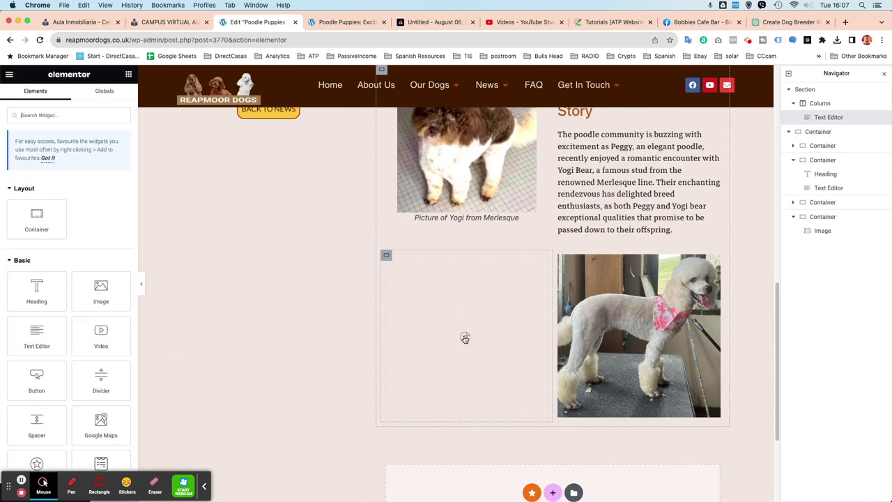
{"action": "scroll", "coordinate": [465, 340], "scroll_direction": "down", "scroll_amount": 2}
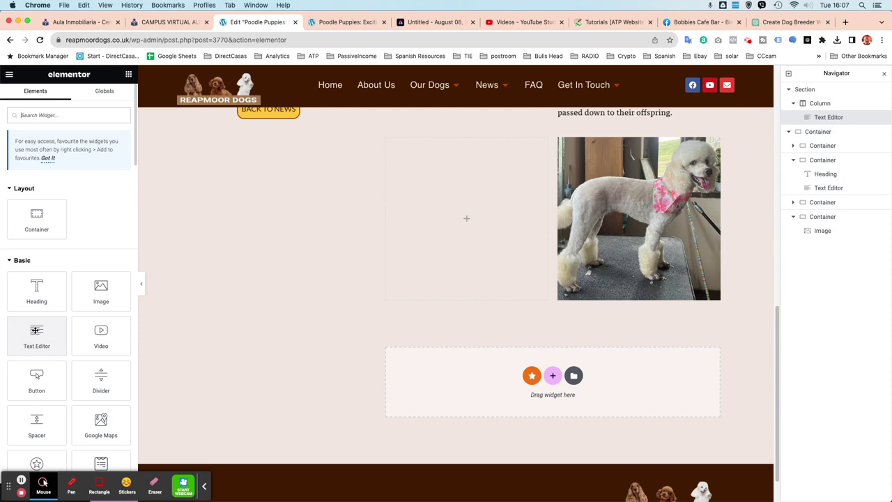
{"action": "left_click_drag", "start_coordinate": [36, 331], "coordinate": [465, 231]}
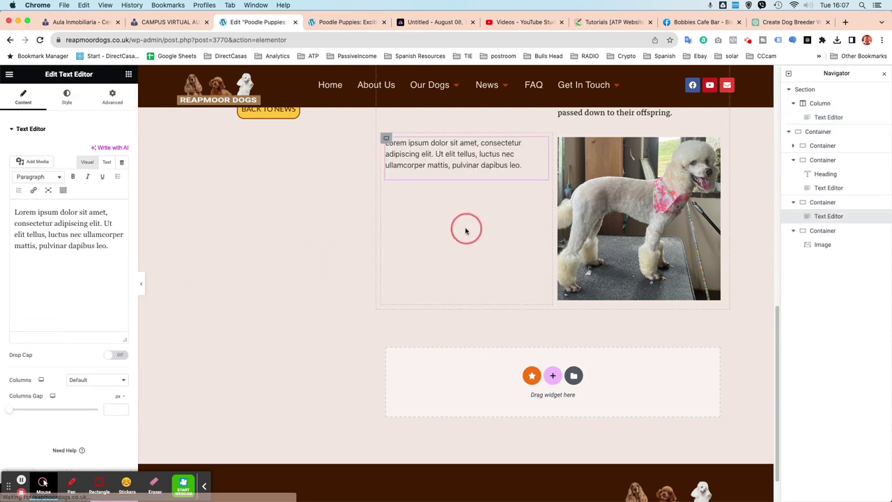
{"action": "left_click", "coordinate": [81, 247]}
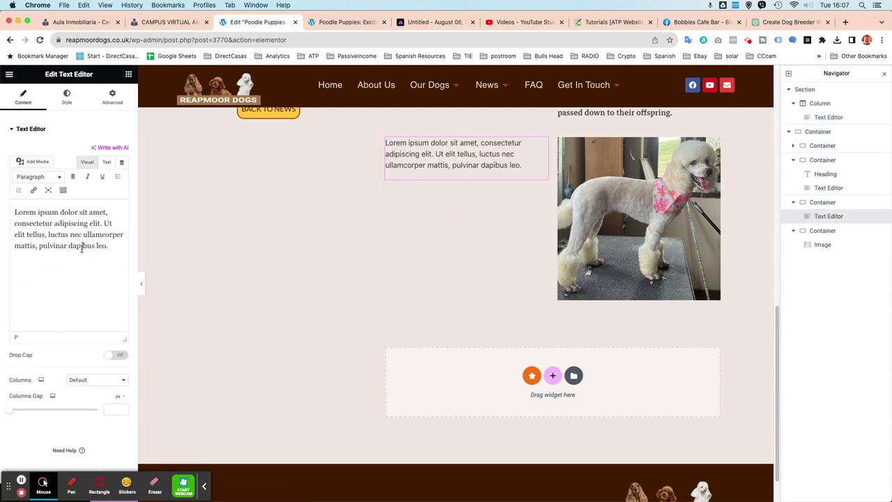
{"action": "key", "text": "super+a"}
{"action": "key", "text": "super+v"}
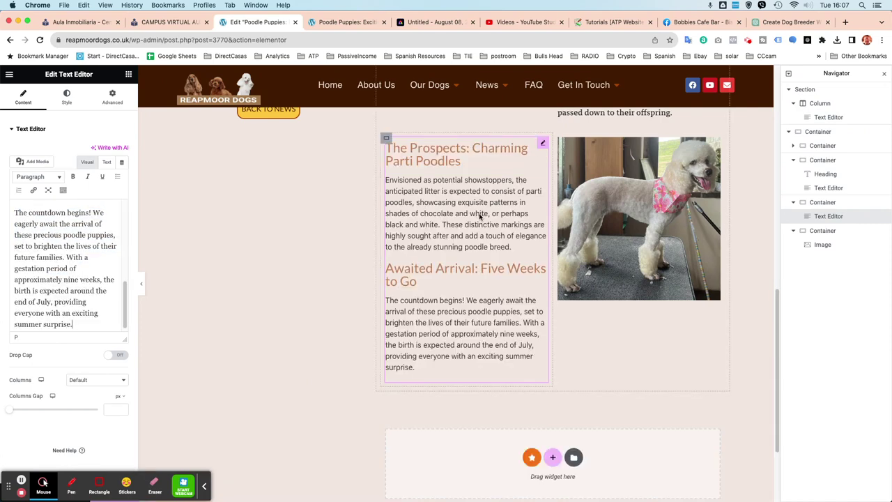
Apply the global font "body" to the text beside the Peggy picture and check it against the rest of the article
{"action": "scroll", "coordinate": [488, 244], "scroll_direction": "up", "scroll_amount": 5}
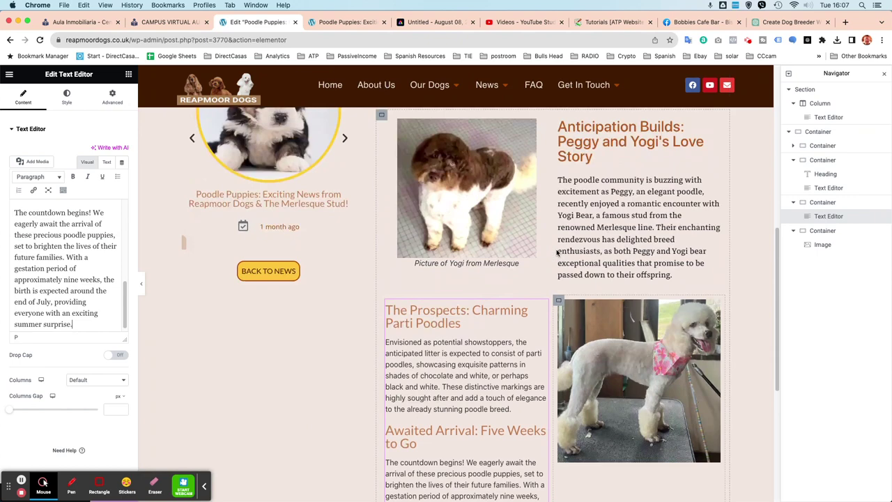
{"action": "scroll", "coordinate": [557, 253], "scroll_direction": "down", "scroll_amount": 4}
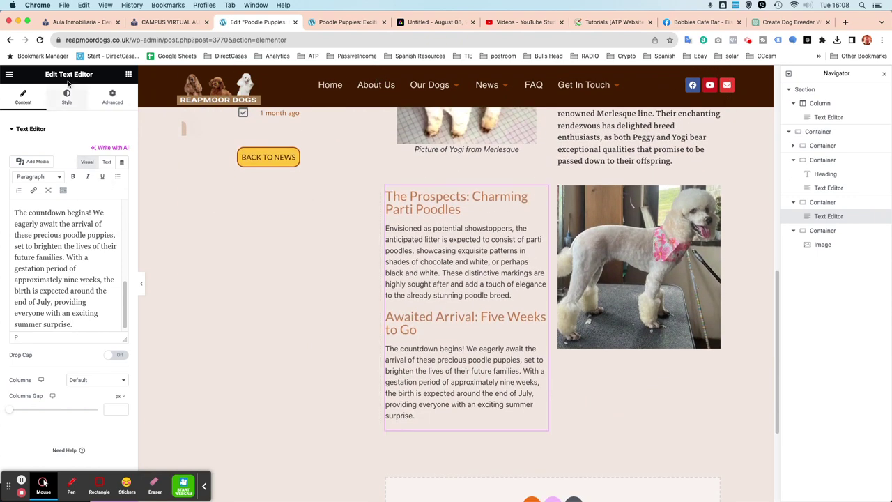
{"action": "left_click", "coordinate": [67, 98]}
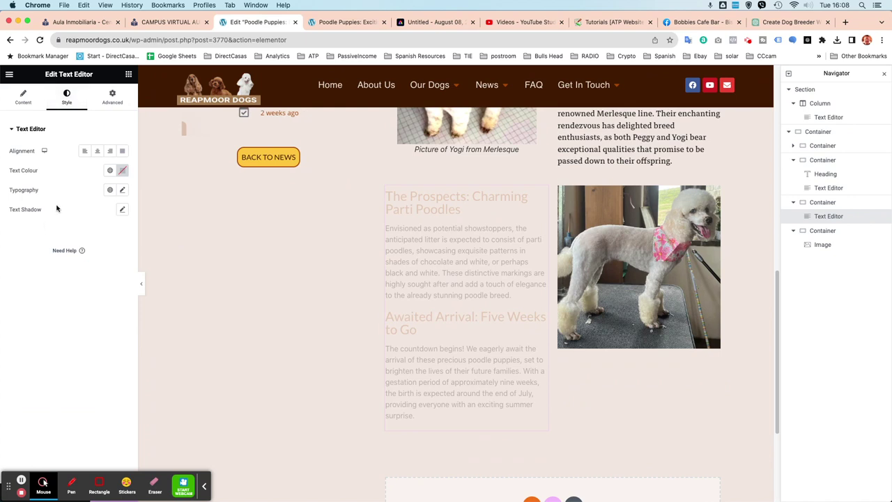
{"action": "left_click", "coordinate": [109, 190]}
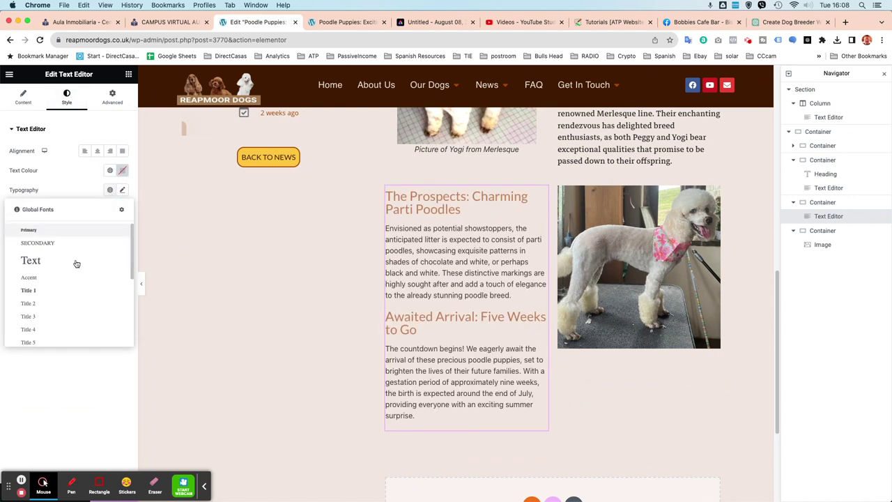
{"action": "scroll", "coordinate": [76, 263], "scroll_direction": "down", "scroll_amount": 5}
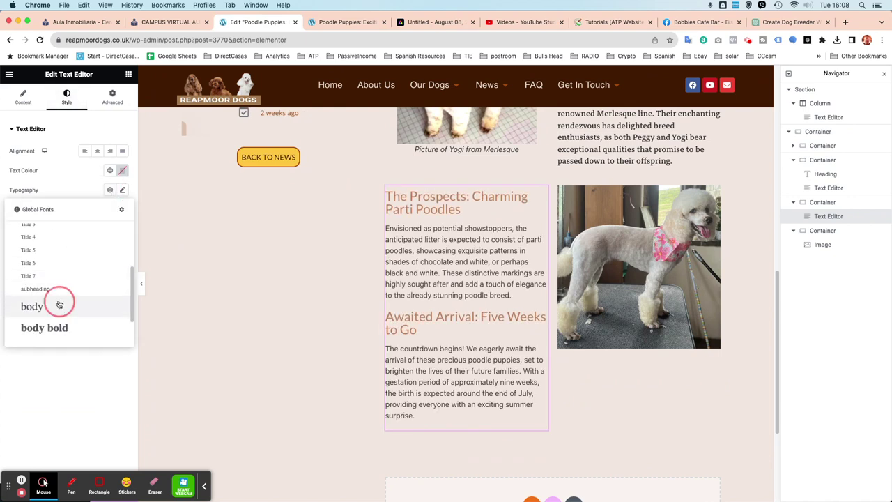
{"action": "left_click", "coordinate": [60, 305]}
{"action": "scroll", "coordinate": [671, 172], "scroll_direction": "up", "scroll_amount": 2}
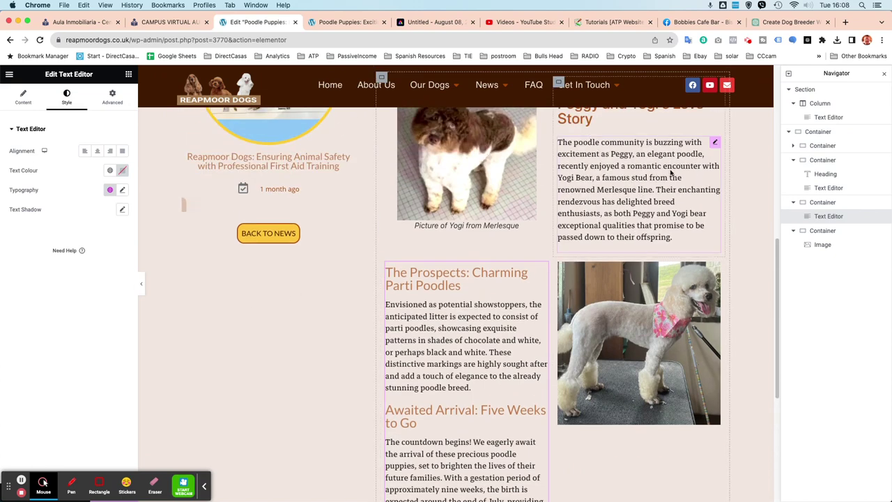
{"action": "scroll", "coordinate": [544, 258], "scroll_direction": "down", "scroll_amount": 4}
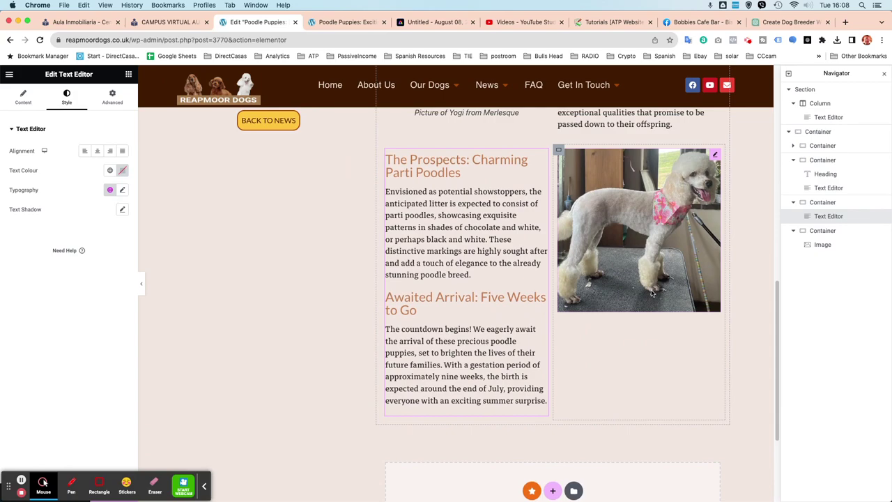
{"action": "scroll", "coordinate": [643, 303], "scroll_direction": "up", "scroll_amount": 10}
{"action": "scroll", "coordinate": [468, 388], "scroll_direction": "up", "scroll_amount": 3}
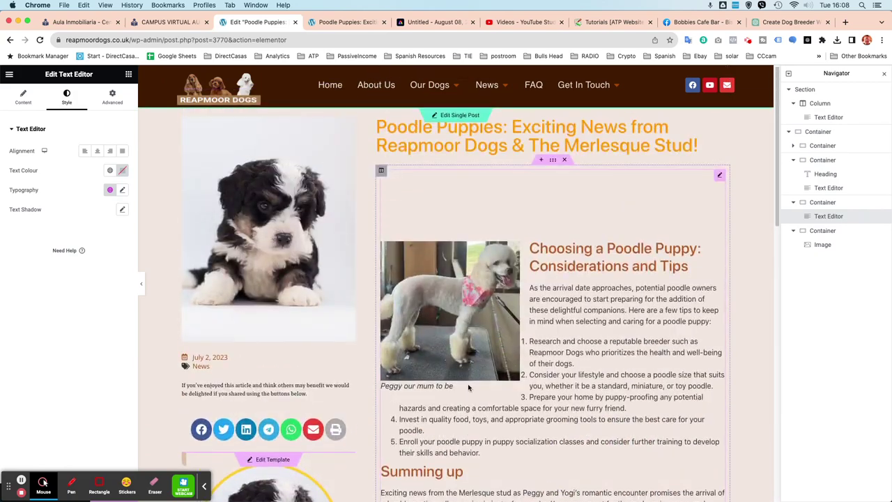
Review the article from the original text down to the two-by-two container to see which sections still need moving
{"action": "scroll", "coordinate": [469, 387], "scroll_direction": "down", "scroll_amount": 6}
{"action": "scroll", "coordinate": [471, 385], "scroll_direction": "up", "scroll_amount": 4}
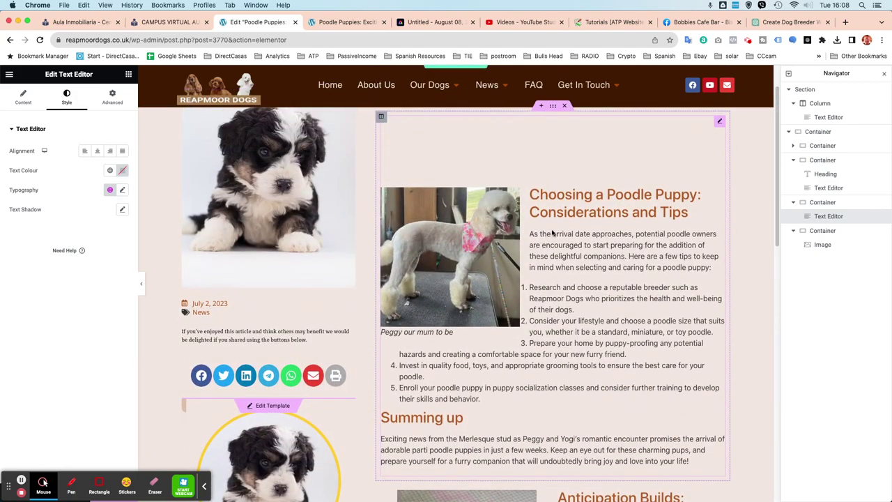
{"action": "scroll", "coordinate": [612, 274], "scroll_direction": "down", "scroll_amount": 8}
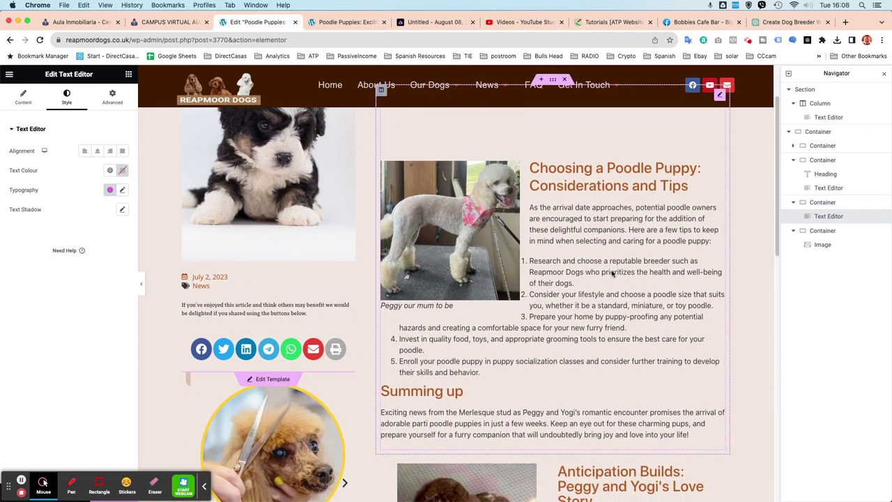
{"action": "scroll", "coordinate": [612, 274], "scroll_direction": "down", "scroll_amount": 9}
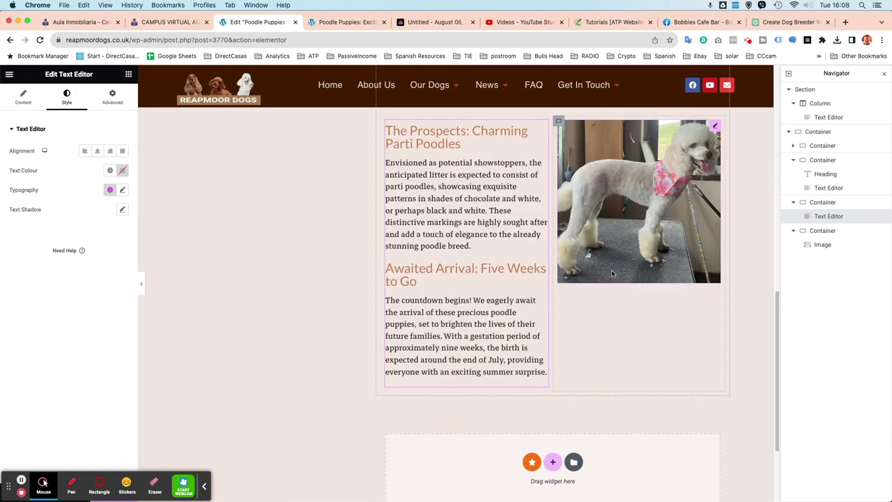
{"action": "scroll", "coordinate": [612, 274], "scroll_direction": "up", "scroll_amount": 2}
{"action": "scroll", "coordinate": [612, 274], "scroll_direction": "up", "scroll_amount": 3}
{"action": "scroll", "coordinate": [611, 270], "scroll_direction": "down", "scroll_amount": 8}
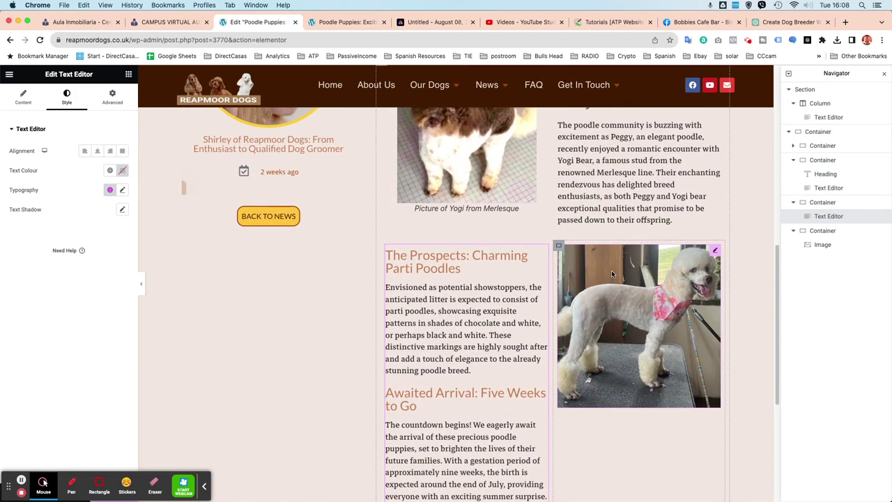
{"action": "scroll", "coordinate": [609, 276], "scroll_direction": "up", "scroll_amount": 20}
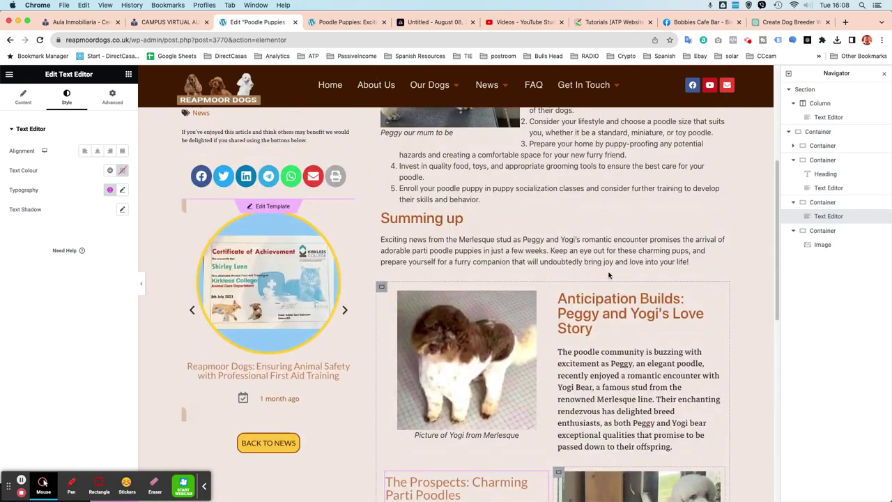
{"action": "scroll", "coordinate": [608, 275], "scroll_direction": "down", "scroll_amount": 12}
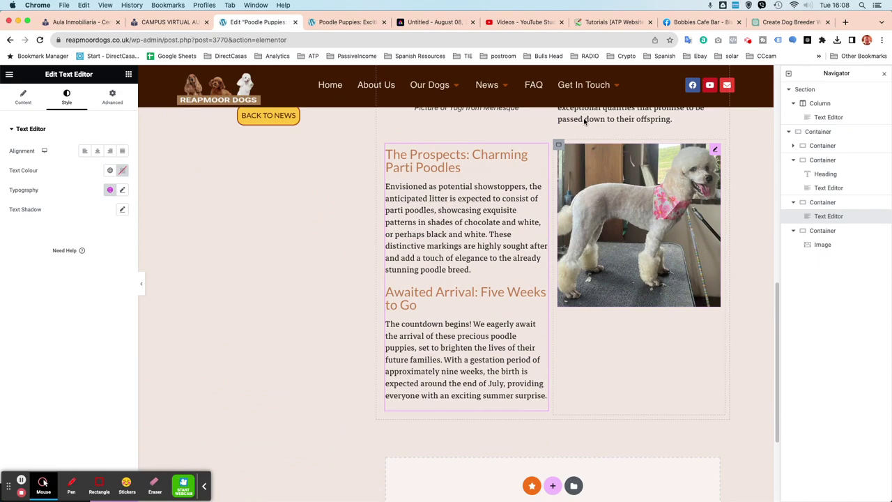
{"action": "mouse_move", "coordinate": [583, 84]}
{"action": "scroll", "coordinate": [584, 121], "scroll_direction": "up", "scroll_amount": 15}
Add a single-column flexbox container below the two-by-two container and place a Text Editor widget in it
{"action": "scroll", "coordinate": [479, 291], "scroll_direction": "down", "scroll_amount": 18}
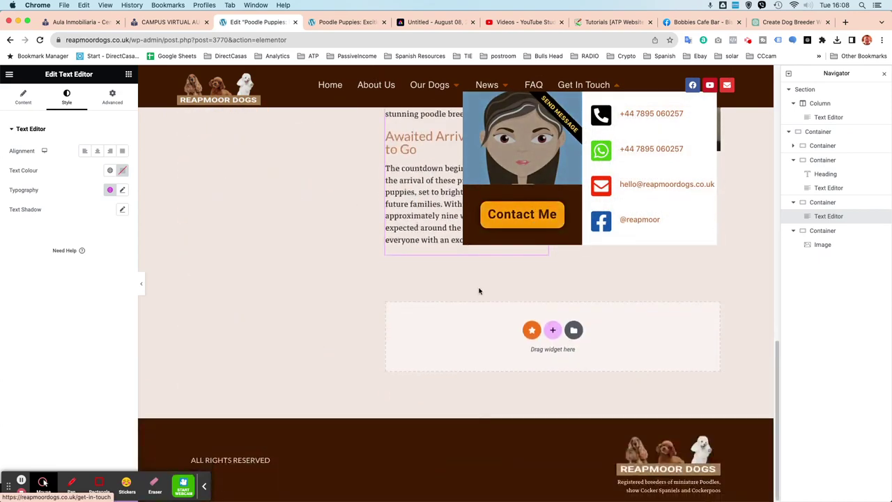
{"action": "left_click", "coordinate": [550, 333]}
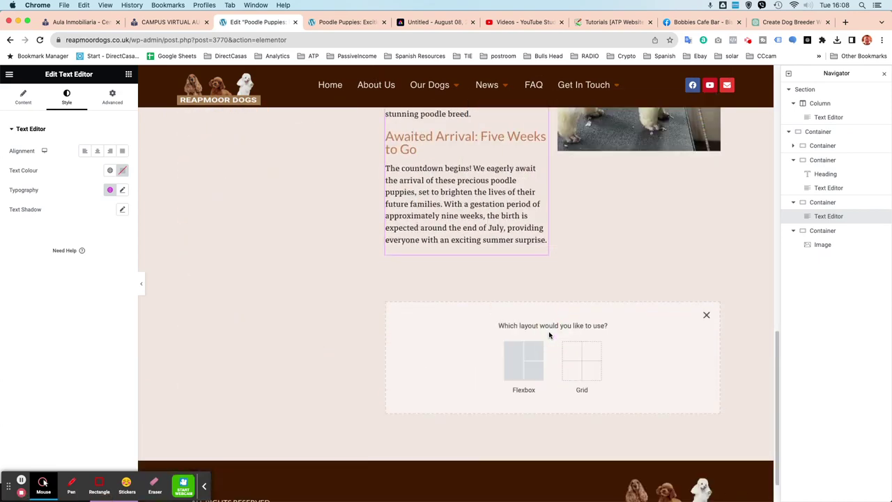
{"action": "left_click", "coordinate": [520, 355]}
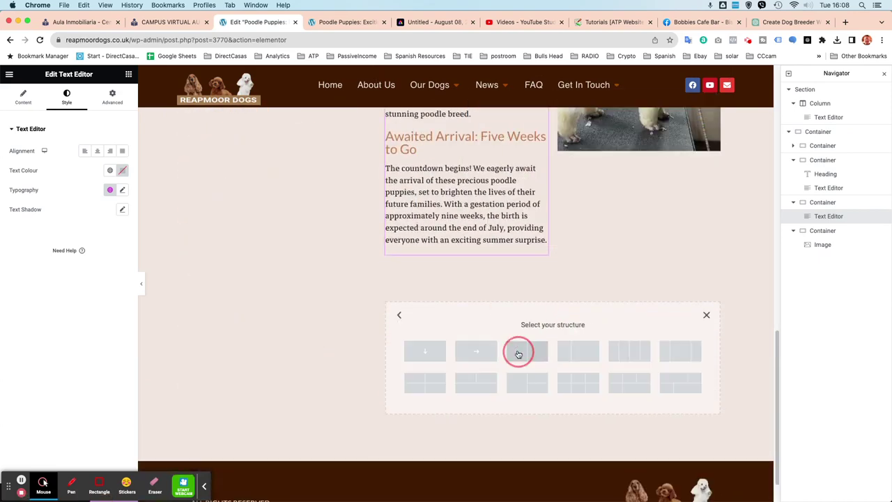
{"action": "left_click", "coordinate": [427, 354]}
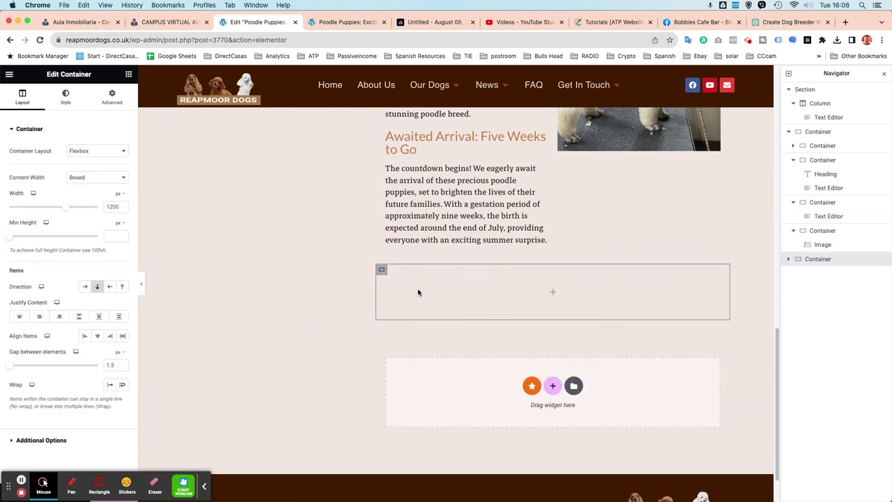
{"action": "left_click", "coordinate": [552, 293]}
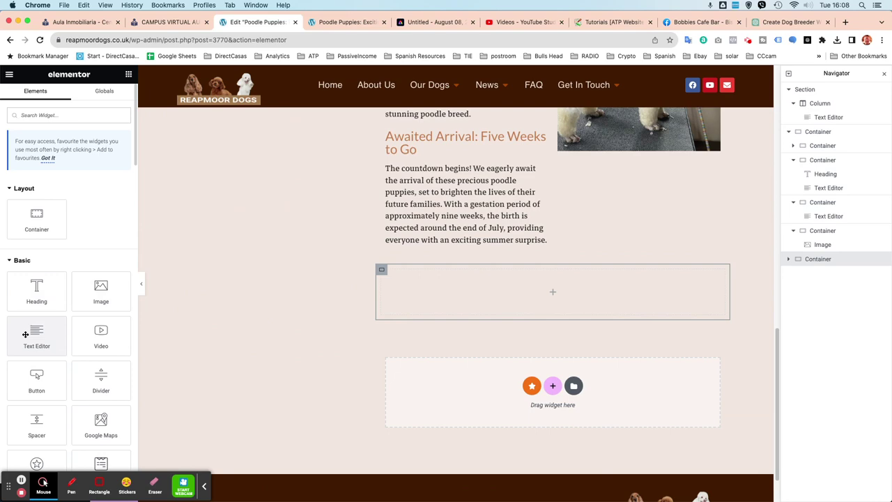
{"action": "left_click_drag", "start_coordinate": [25, 334], "coordinate": [464, 298]}
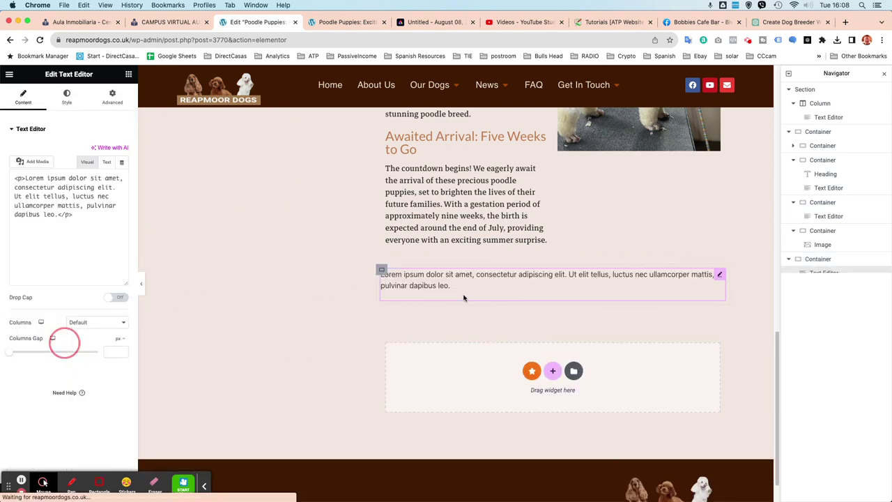
Cut the "Choosing a Poodle Puppy: Considerations and Tips" and "Summing up" sections from the article's original Text Editor widget
{"action": "scroll", "coordinate": [617, 221], "scroll_direction": "up", "scroll_amount": 10}
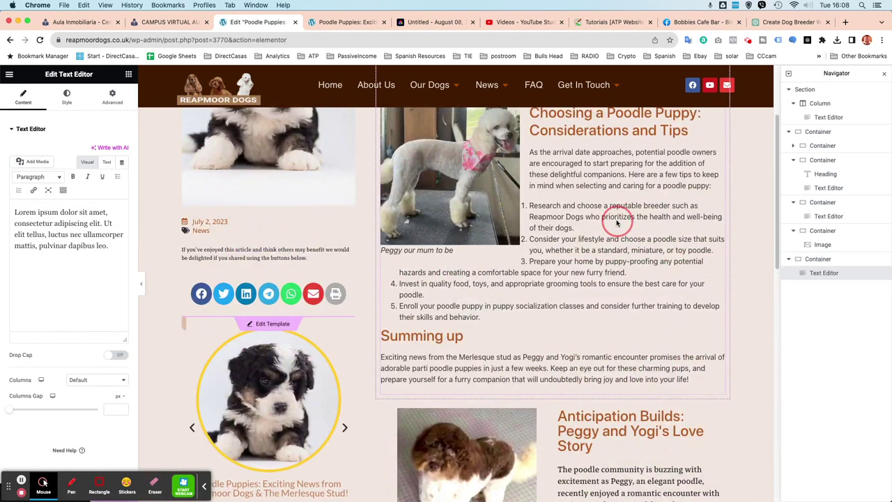
{"action": "left_click", "coordinate": [618, 221]}
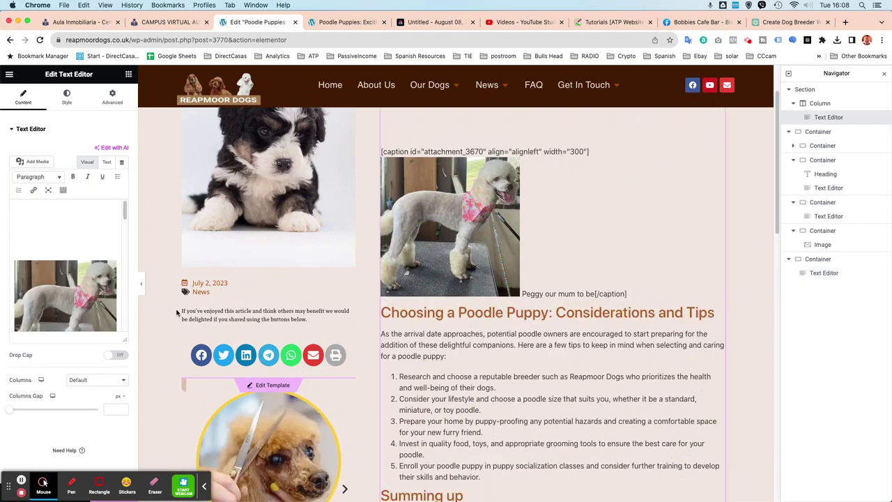
{"action": "scroll", "coordinate": [66, 283], "scroll_direction": "down", "scroll_amount": 5}
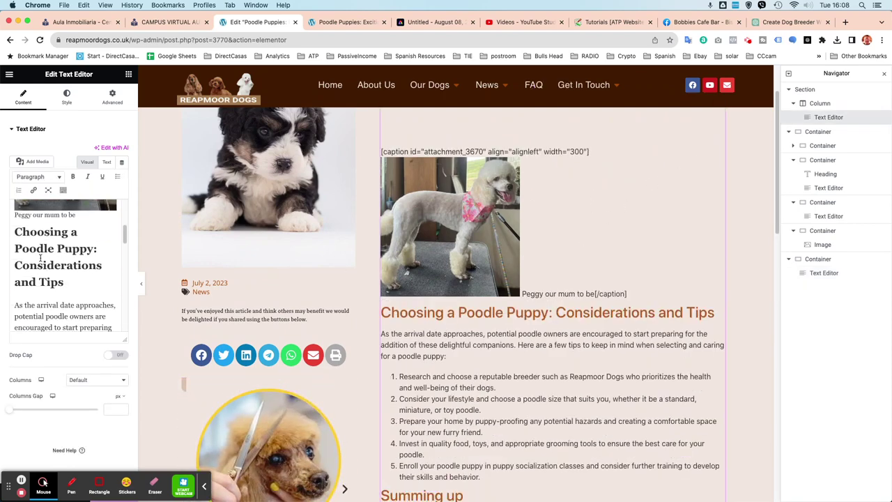
{"action": "left_click_drag", "start_coordinate": [15, 232], "coordinate": [94, 326]}
{"action": "right_click", "coordinate": [68, 275]}
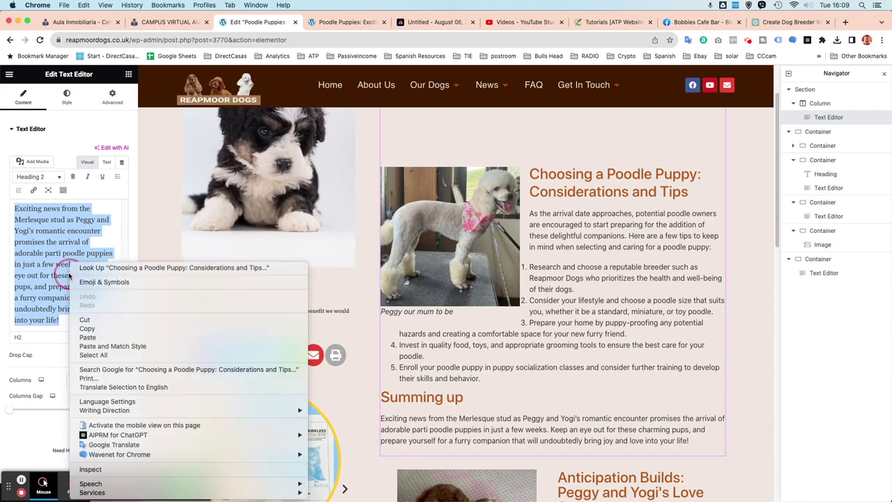
{"action": "left_click", "coordinate": [84, 319]}
Replace the placeholder text in the new full-width Text Editor widget with the cut sections
{"action": "scroll", "coordinate": [669, 237], "scroll_direction": "down", "scroll_amount": 10}
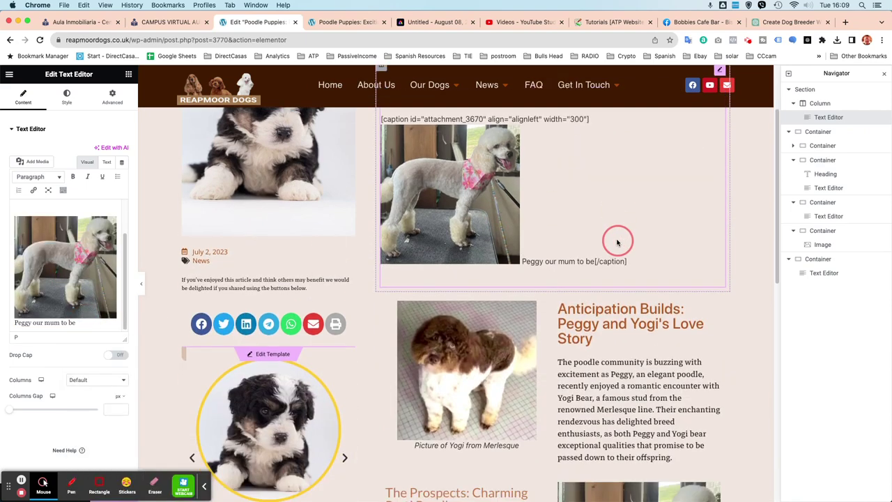
{"action": "left_click", "coordinate": [607, 244]}
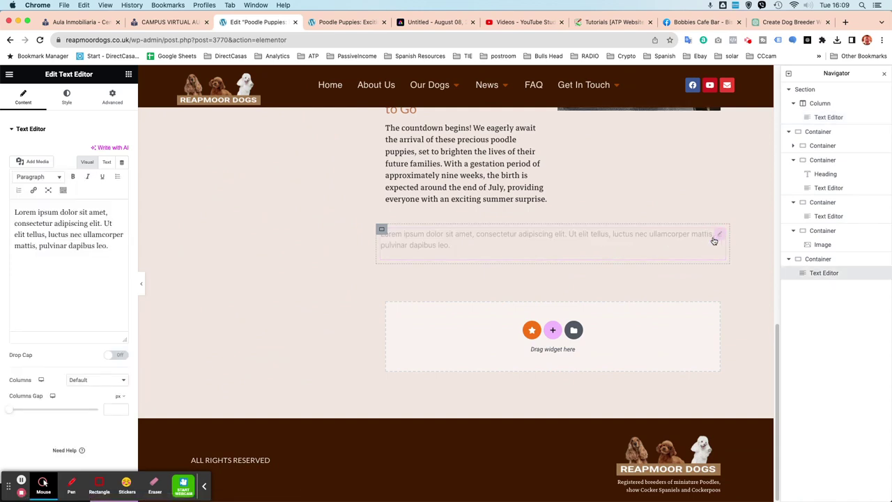
{"action": "left_click", "coordinate": [56, 245]}
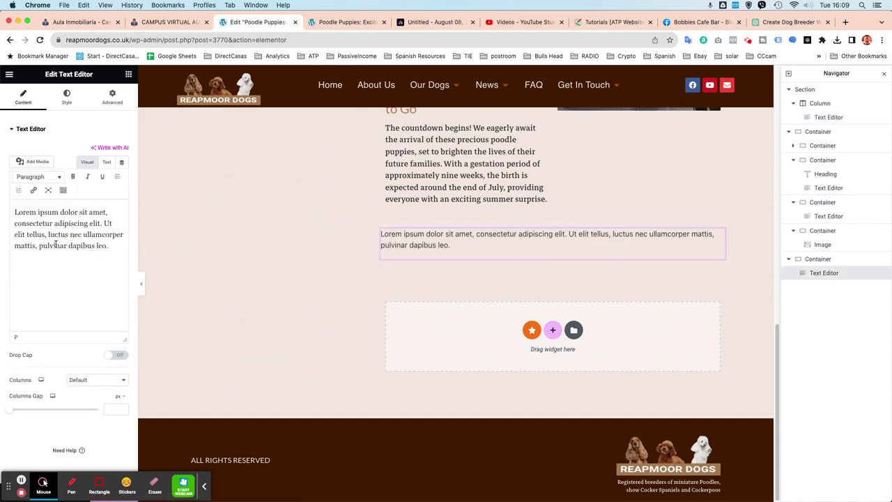
{"action": "triple_click", "coordinate": [56, 244]}
{"action": "key", "text": "super+v"}
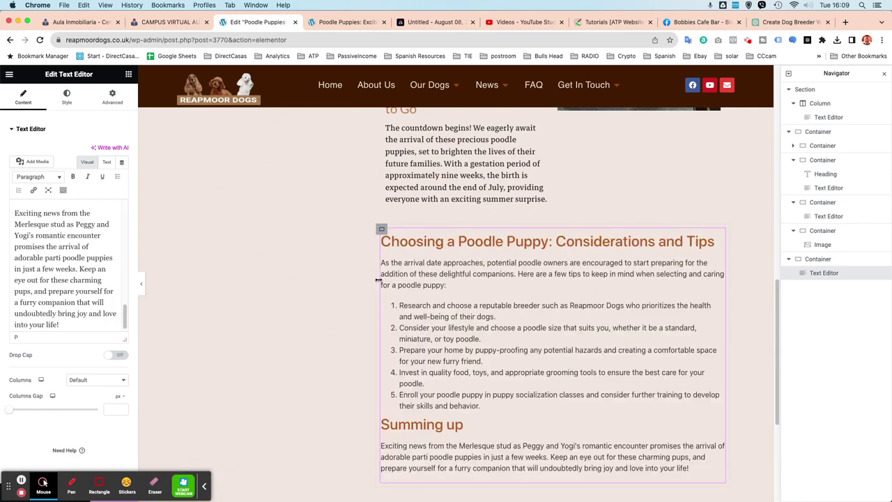
Apply the global font "body" to the full-width text with the puppy tips and summary
{"action": "left_click", "coordinate": [67, 95]}
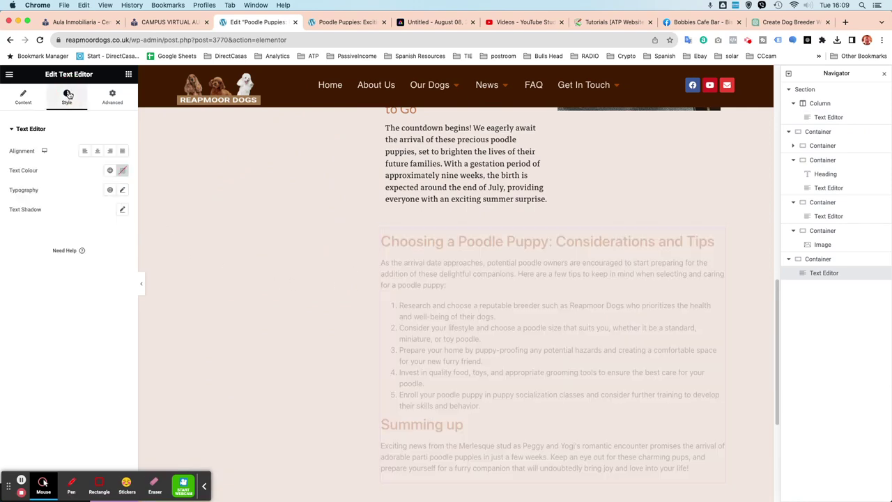
{"action": "left_click", "coordinate": [109, 190]}
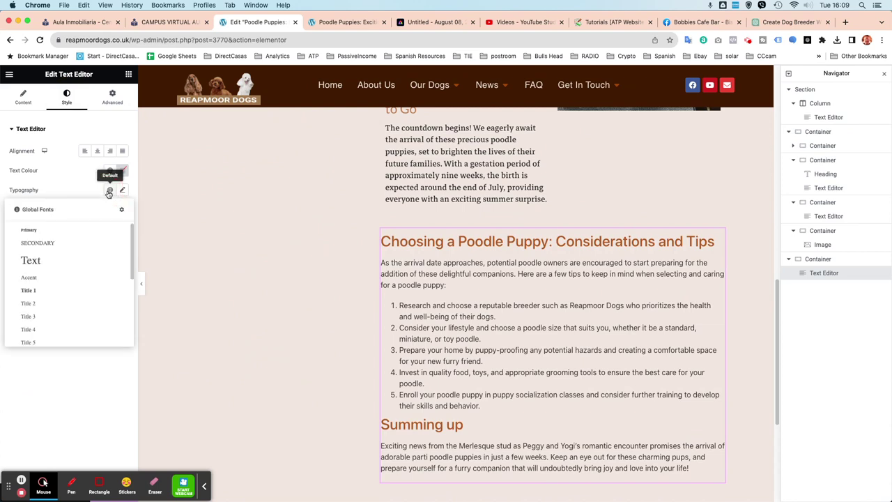
{"action": "scroll", "coordinate": [71, 301], "scroll_direction": "down", "scroll_amount": 2}
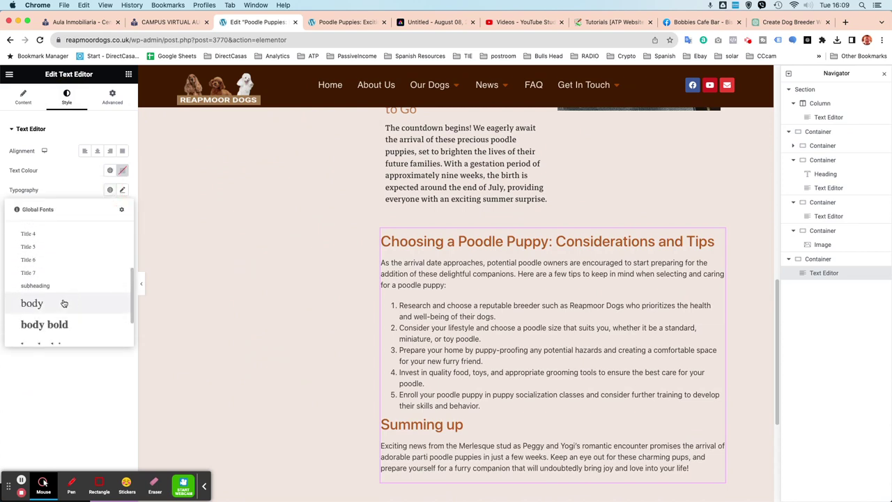
{"action": "left_click", "coordinate": [63, 303]}
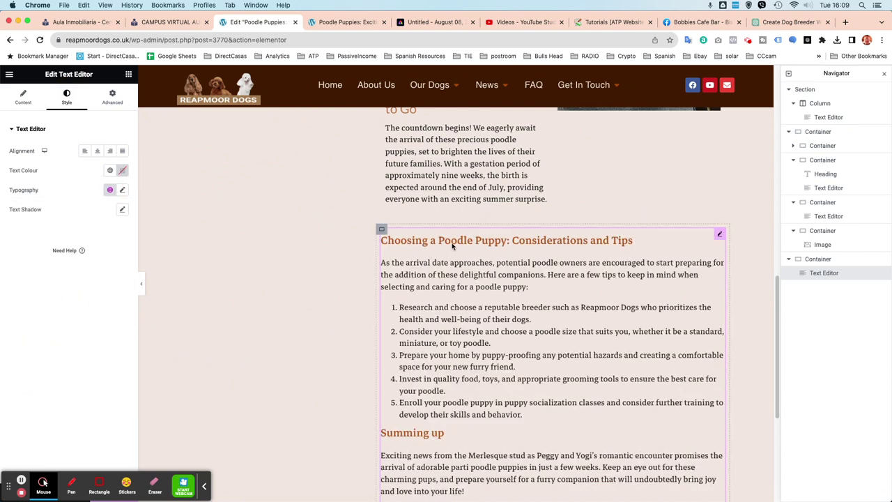
Delete the article's original section holding the leftover Peggy picture and caption beneath the post title
{"action": "scroll", "coordinate": [460, 243], "scroll_direction": "up", "scroll_amount": 6}
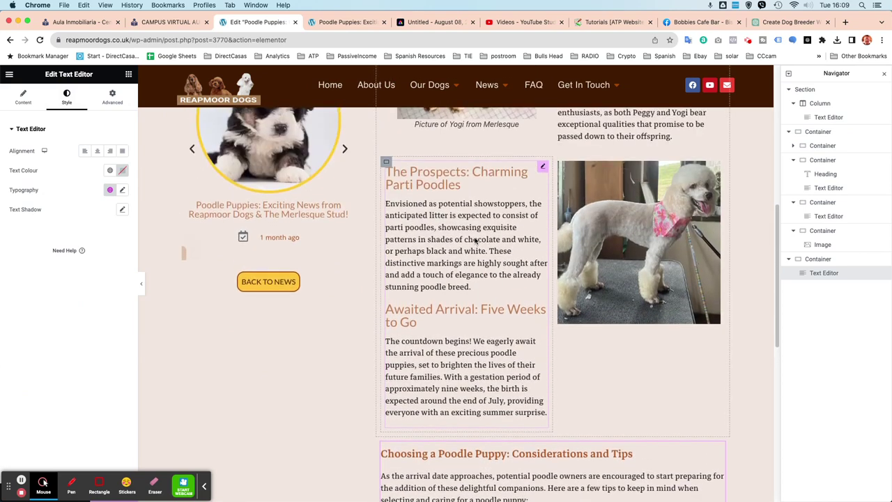
{"action": "scroll", "coordinate": [475, 240], "scroll_direction": "up", "scroll_amount": 8}
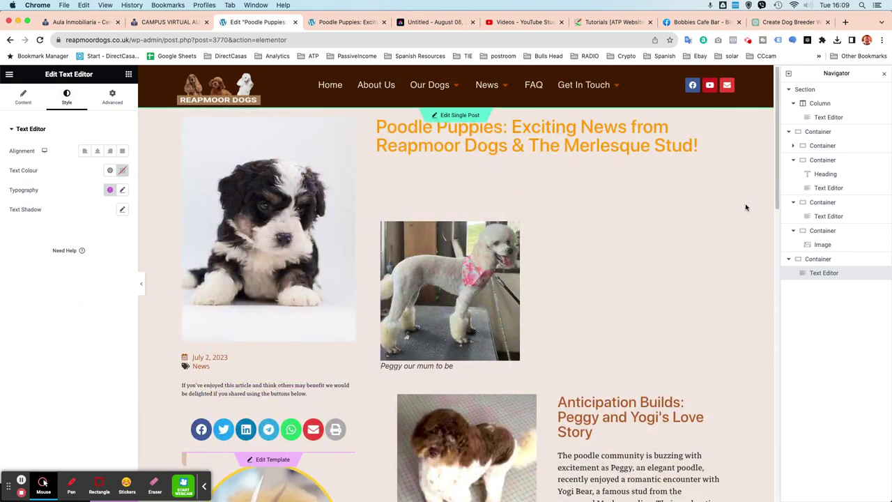
{"action": "left_click", "coordinate": [721, 175]}
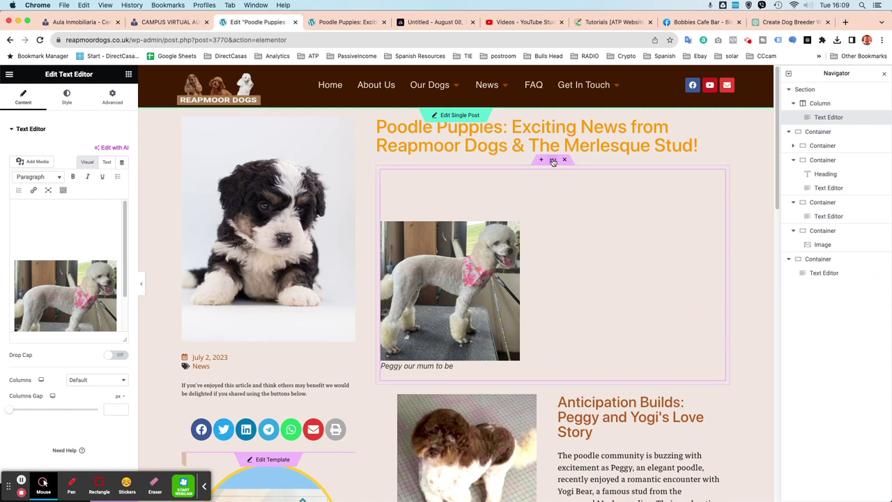
{"action": "left_click", "coordinate": [554, 161]}
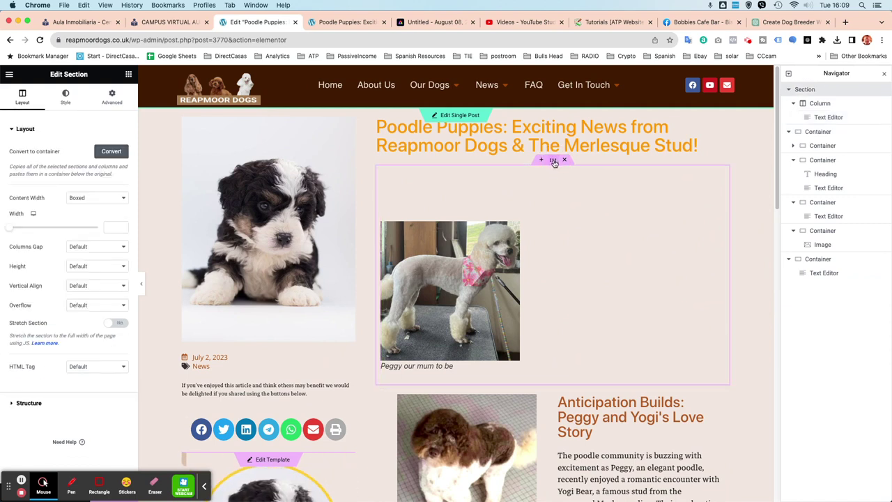
{"action": "right_click", "coordinate": [554, 162]}
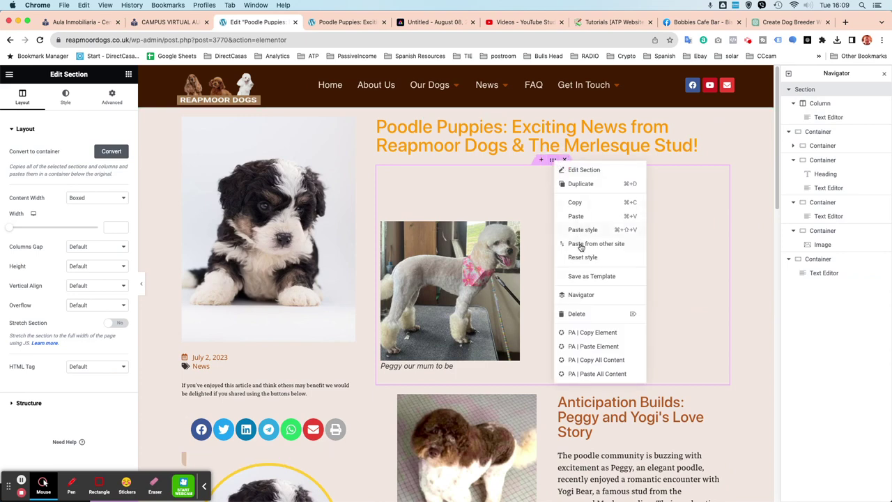
{"action": "left_click", "coordinate": [576, 314]}
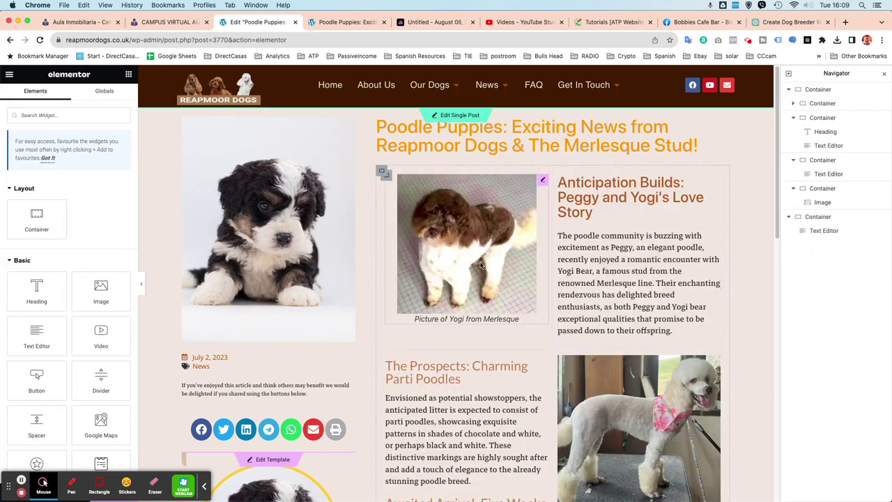
Set the image size of the Peggy picture in the two-by-two container to Medium - 300 x 300
{"action": "scroll", "coordinate": [593, 298], "scroll_direction": "down", "scroll_amount": 4}
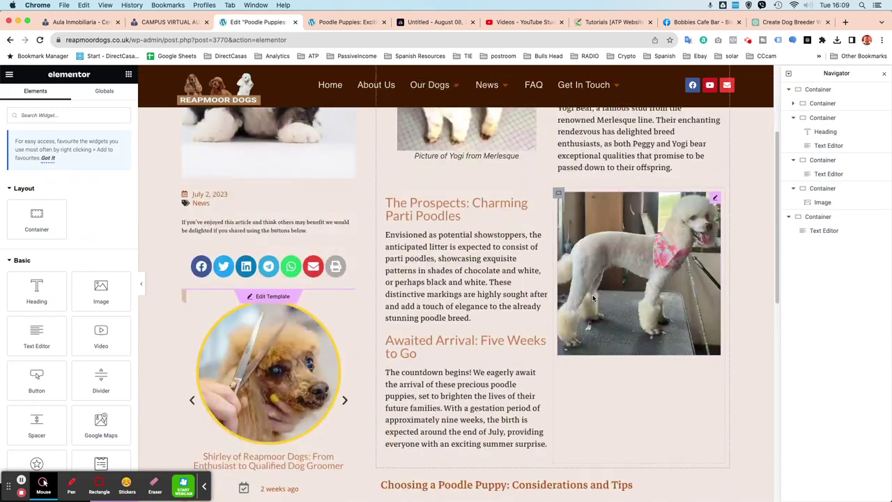
{"action": "scroll", "coordinate": [438, 208], "scroll_direction": "up", "scroll_amount": 2}
{"action": "scroll", "coordinate": [438, 208], "scroll_direction": "up", "scroll_amount": 1}
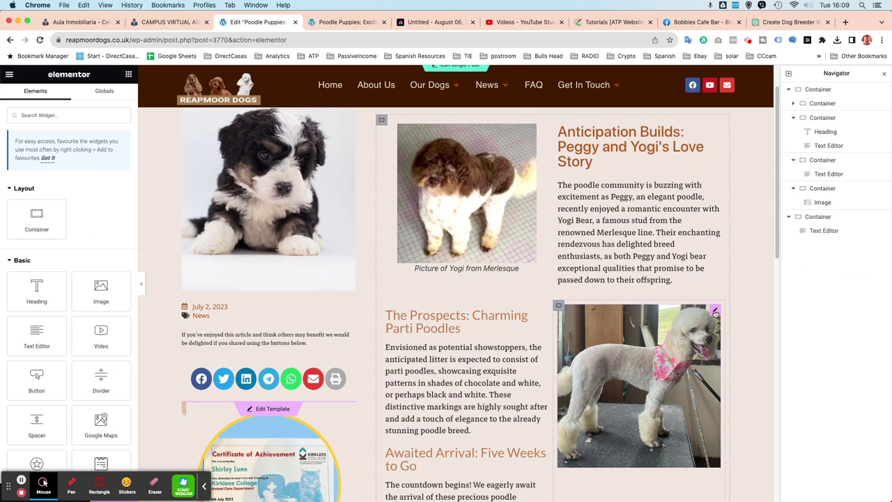
{"action": "left_click", "coordinate": [715, 313]}
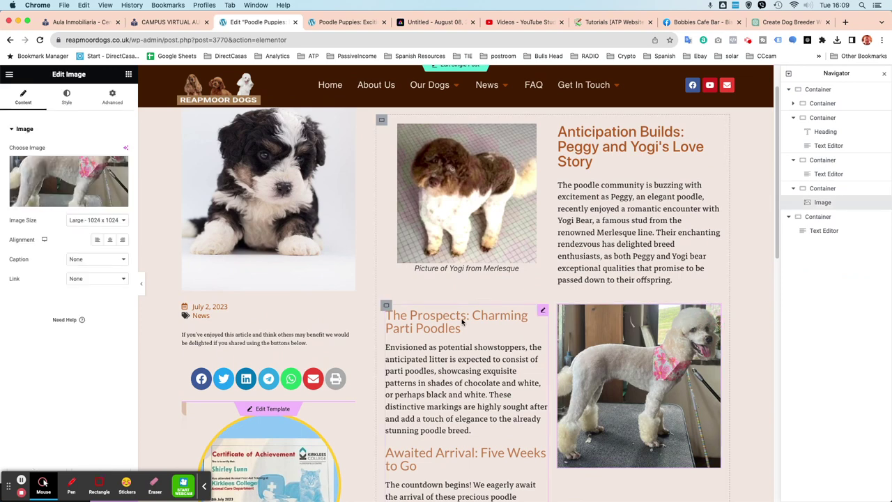
{"action": "left_click", "coordinate": [119, 222]}
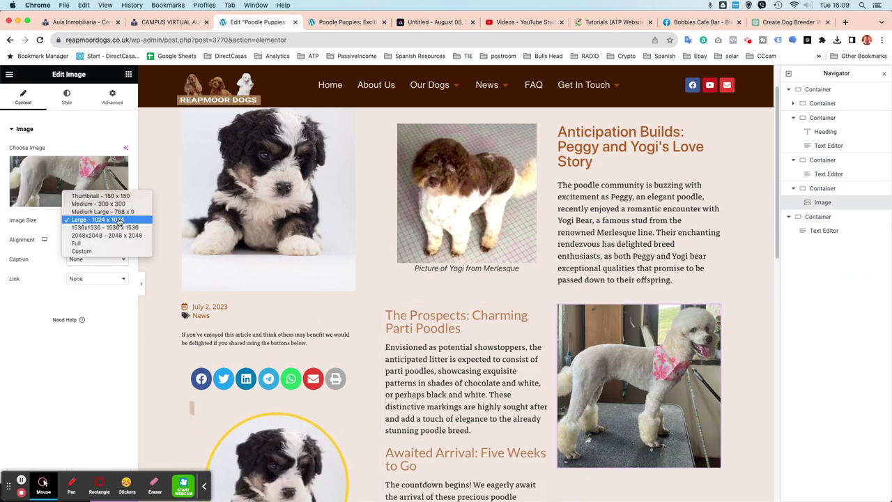
{"action": "left_click", "coordinate": [87, 204]}
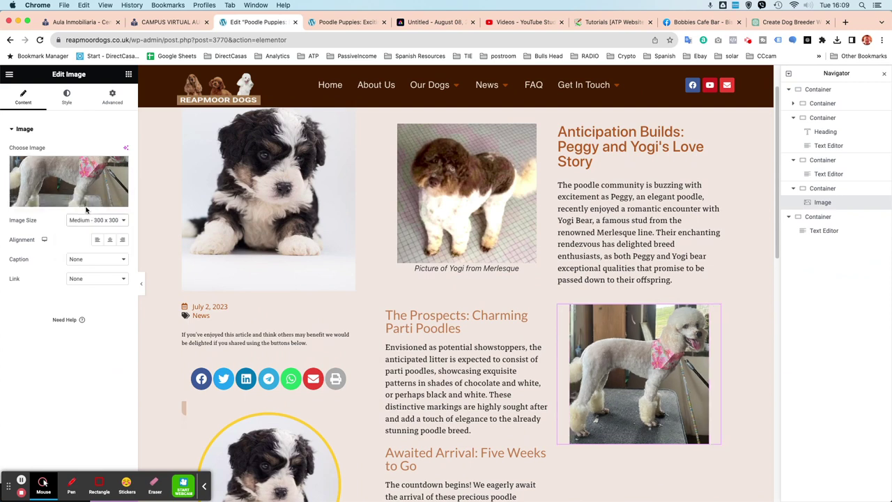
Centre the Peggy picture in the two-by-two container and set its caption to Attachment Caption
{"action": "left_click", "coordinate": [110, 239]}
{"action": "left_click", "coordinate": [119, 259]}
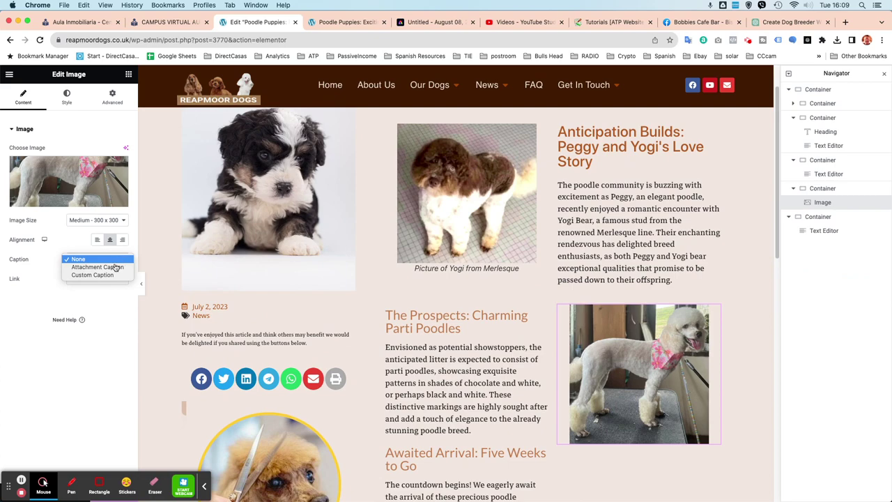
{"action": "left_click", "coordinate": [115, 268]}
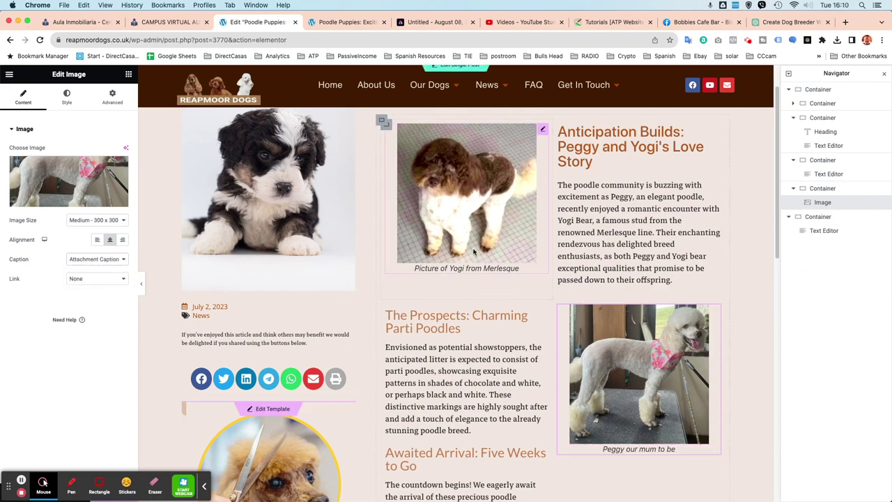
Update the poodle puppies post to save the rebuilt container layout
{"action": "scroll", "coordinate": [478, 258], "scroll_direction": "down", "scroll_amount": 5}
{"action": "scroll", "coordinate": [479, 257], "scroll_direction": "down", "scroll_amount": 4}
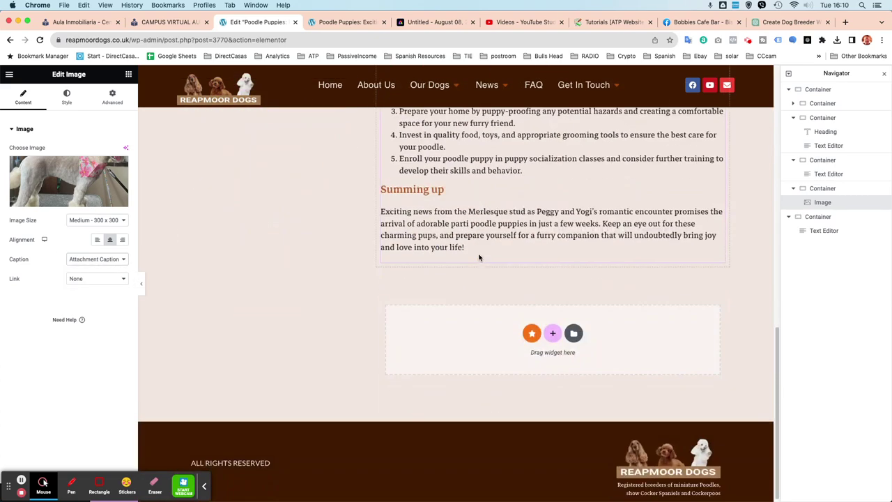
{"action": "scroll", "coordinate": [476, 259], "scroll_direction": "up", "scroll_amount": 10}
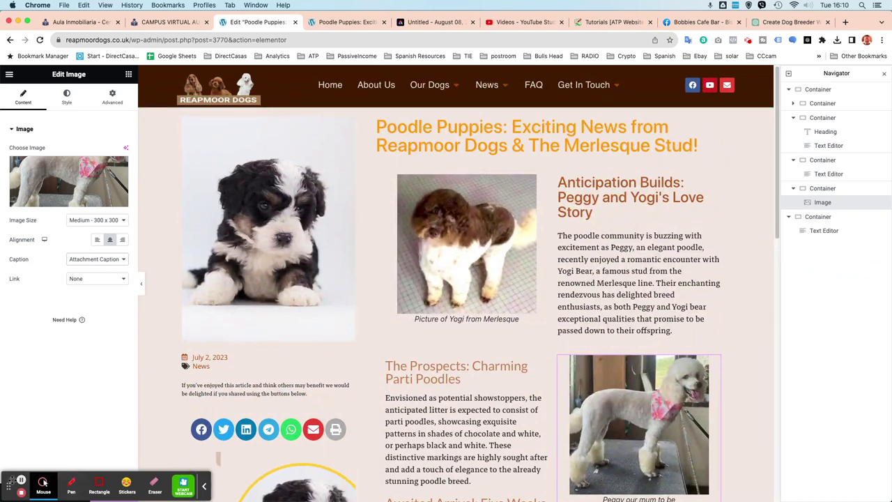
{"action": "left_click_drag", "start_coordinate": [8, 481], "coordinate": [195, 485]}
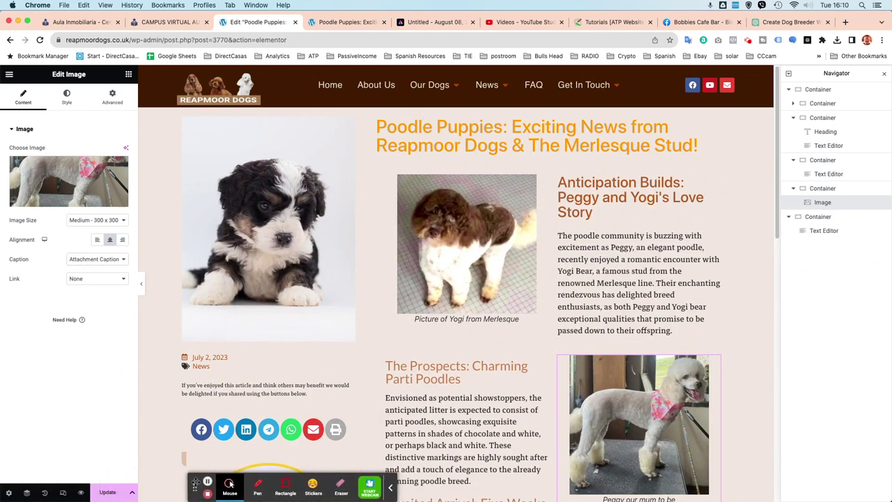
{"action": "left_click", "coordinate": [108, 493]}
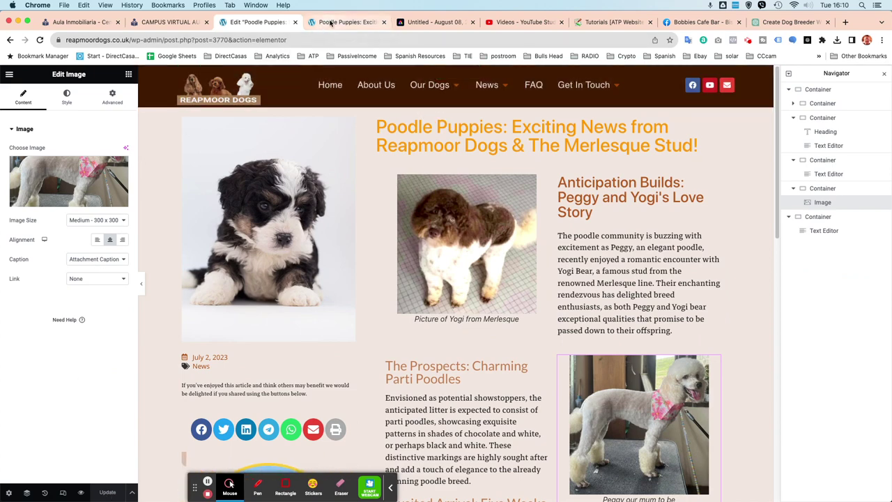
Reload the live poodle puppies post and examine how the pictures, captions and text sections line up across the layout
{"action": "left_click", "coordinate": [331, 23]}
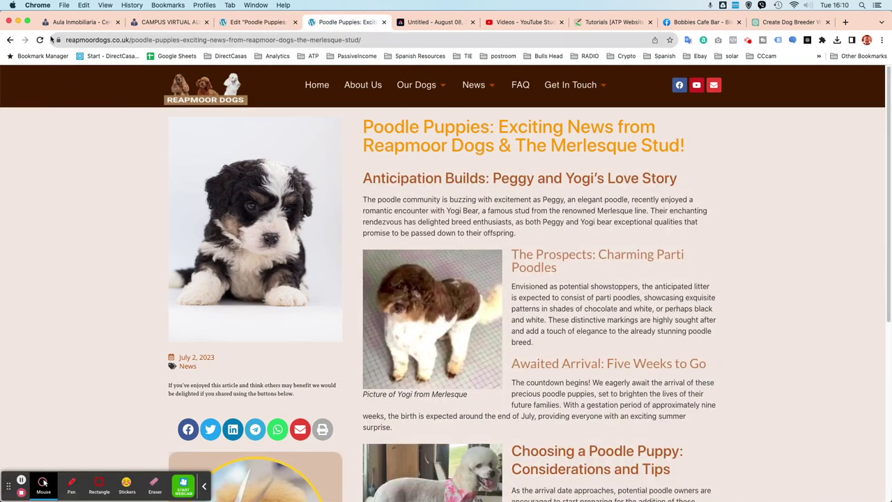
{"action": "left_click", "coordinate": [39, 40]}
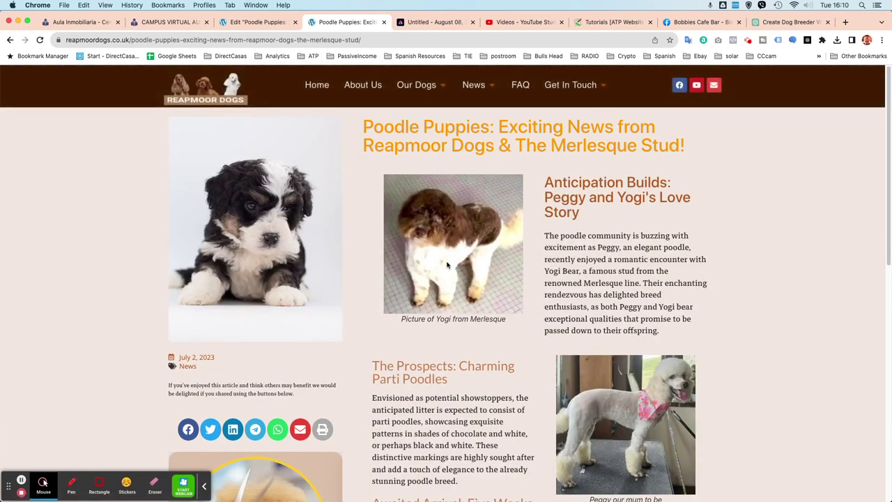
{"action": "scroll", "coordinate": [484, 313], "scroll_direction": "down", "scroll_amount": 8}
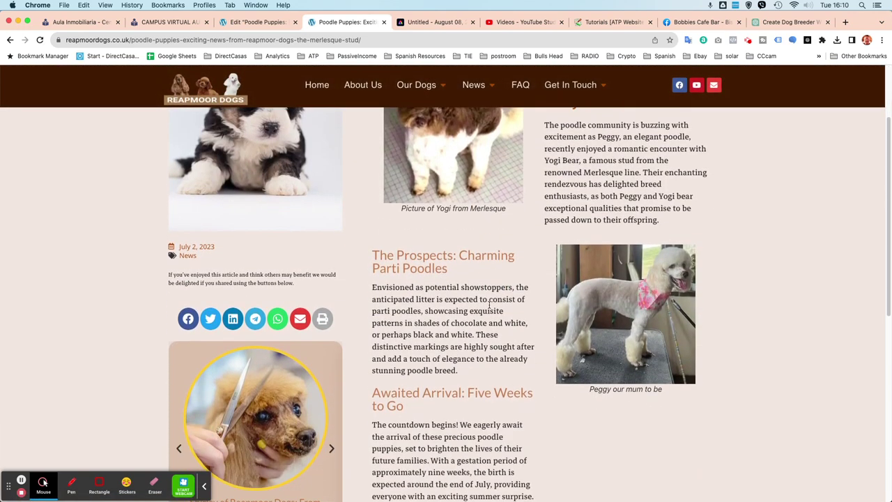
{"action": "scroll", "coordinate": [488, 304], "scroll_direction": "down", "scroll_amount": 8}
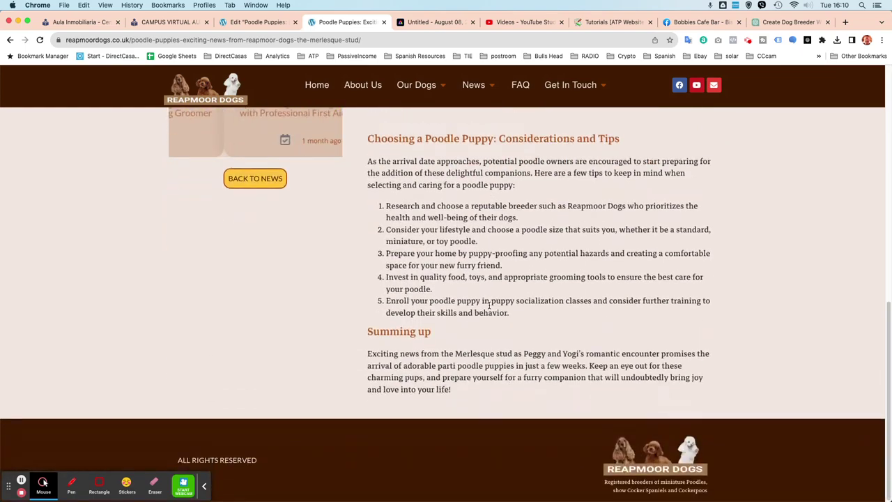
{"action": "scroll", "coordinate": [488, 304], "scroll_direction": "up", "scroll_amount": 10}
{"action": "scroll", "coordinate": [489, 304], "scroll_direction": "up", "scroll_amount": 2}
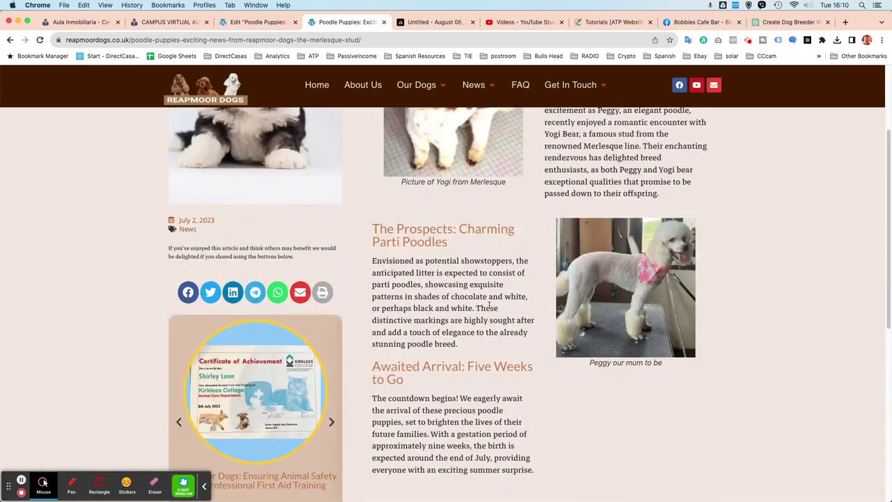
{"action": "scroll", "coordinate": [490, 307], "scroll_direction": "down", "scroll_amount": 5}
{"action": "scroll", "coordinate": [489, 305], "scroll_direction": "up", "scroll_amount": 9}
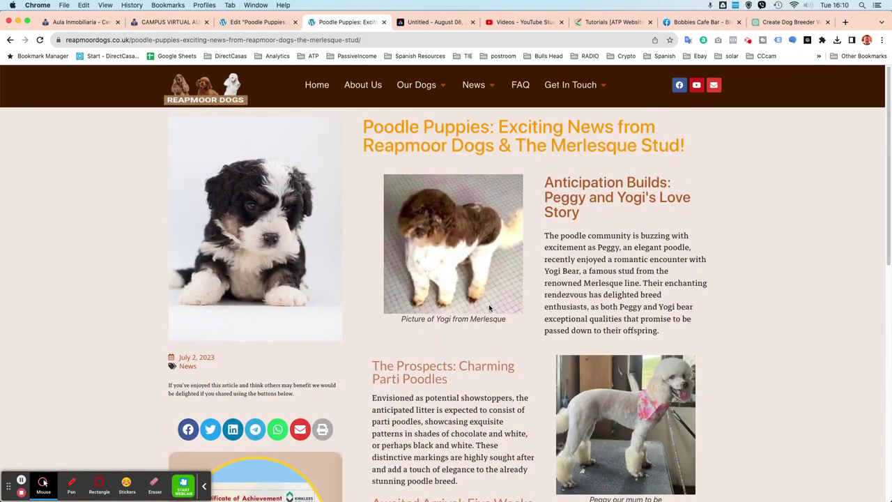
{"action": "scroll", "coordinate": [490, 306], "scroll_direction": "down", "scroll_amount": 8}
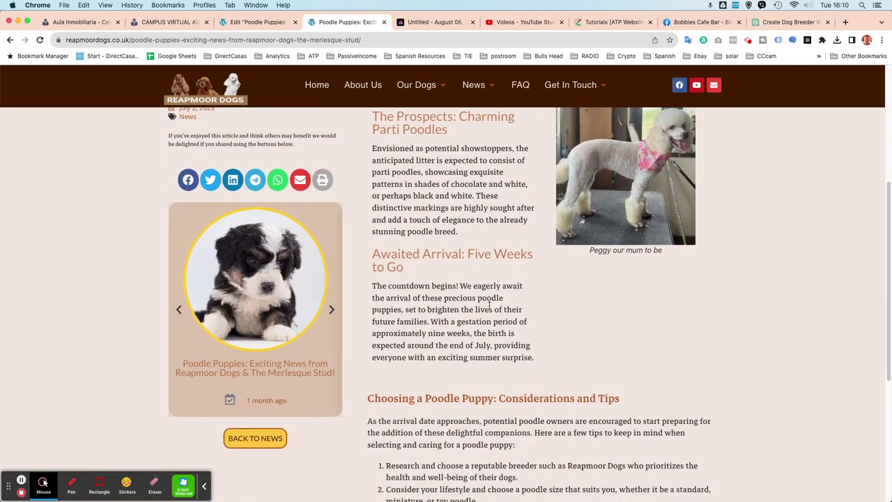
{"action": "scroll", "coordinate": [486, 312], "scroll_direction": "up", "scroll_amount": 8}
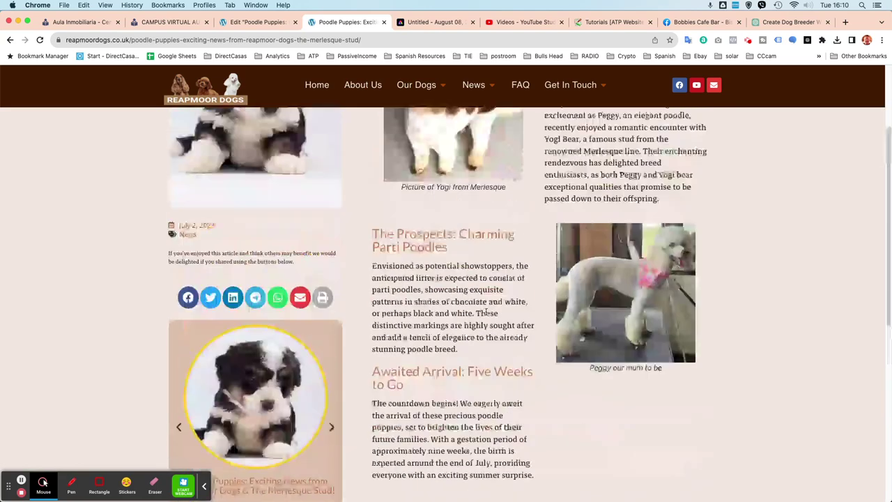
{"action": "scroll", "coordinate": [486, 312], "scroll_direction": "down", "scroll_amount": 2}
{"action": "scroll", "coordinate": [486, 312], "scroll_direction": "down", "scroll_amount": 5}
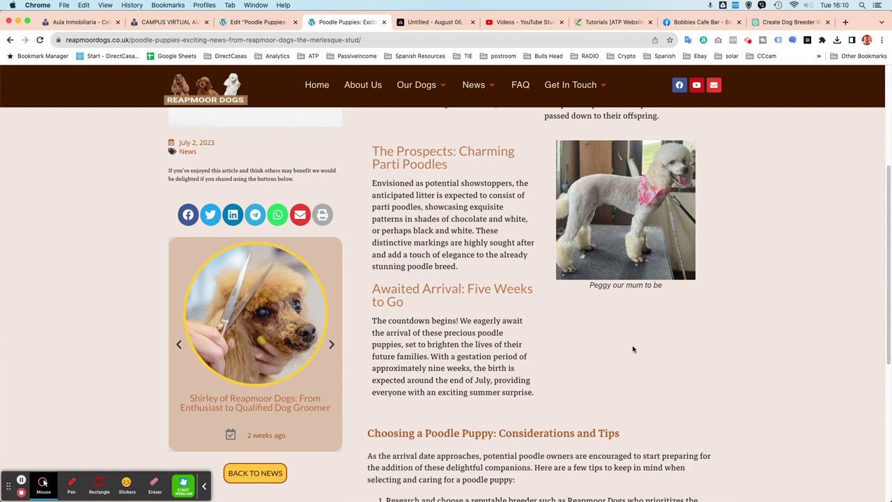
{"action": "scroll", "coordinate": [558, 348], "scroll_direction": "down", "scroll_amount": 5}
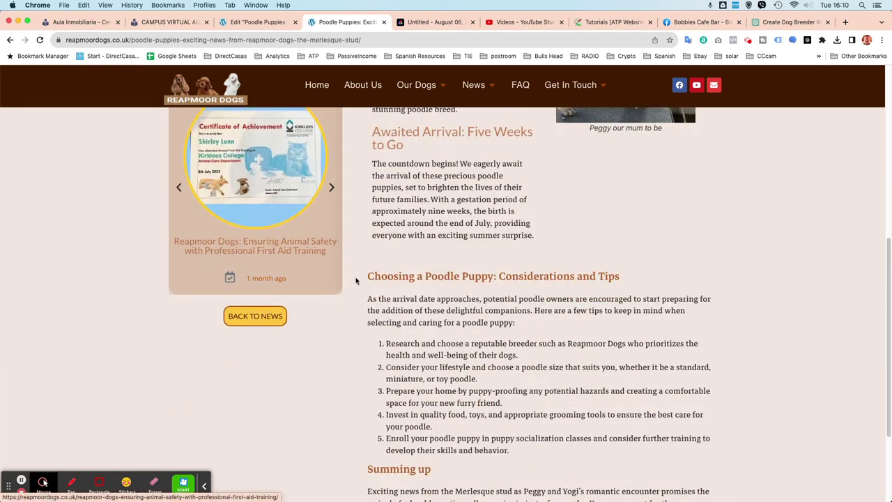
Back in the Elementor editor, cut the "Awaited Arrival: Five Weeks to Go" section from the text beside the Peggy picture and remove the leftover empty line
{"action": "left_click", "coordinate": [252, 21]}
{"action": "scroll", "coordinate": [533, 277], "scroll_direction": "down", "scroll_amount": 10}
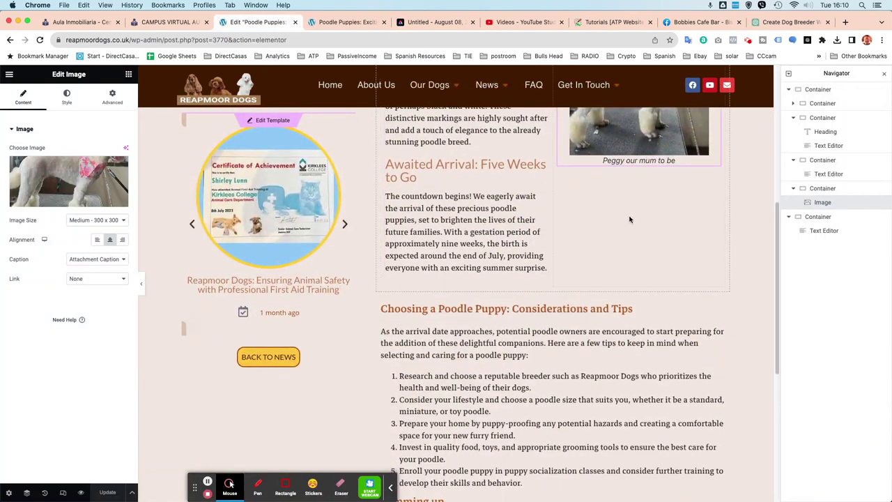
{"action": "scroll", "coordinate": [606, 223], "scroll_direction": "up", "scroll_amount": 6}
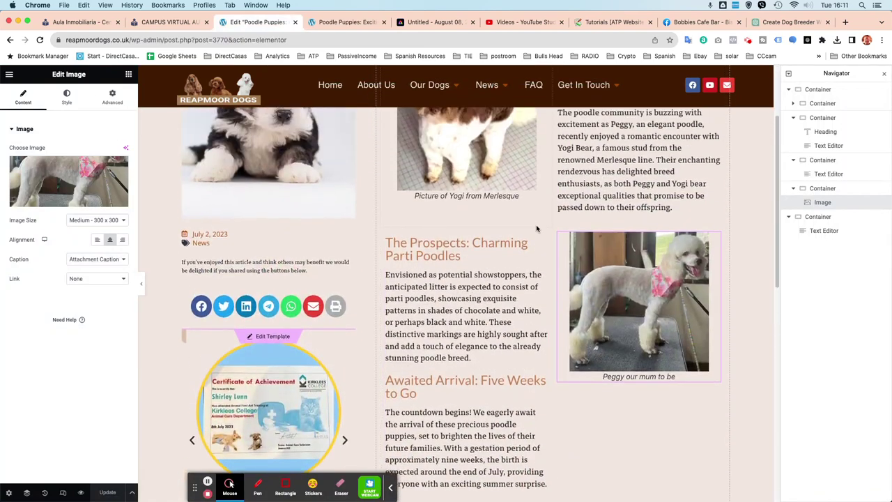
{"action": "left_click", "coordinate": [542, 240]}
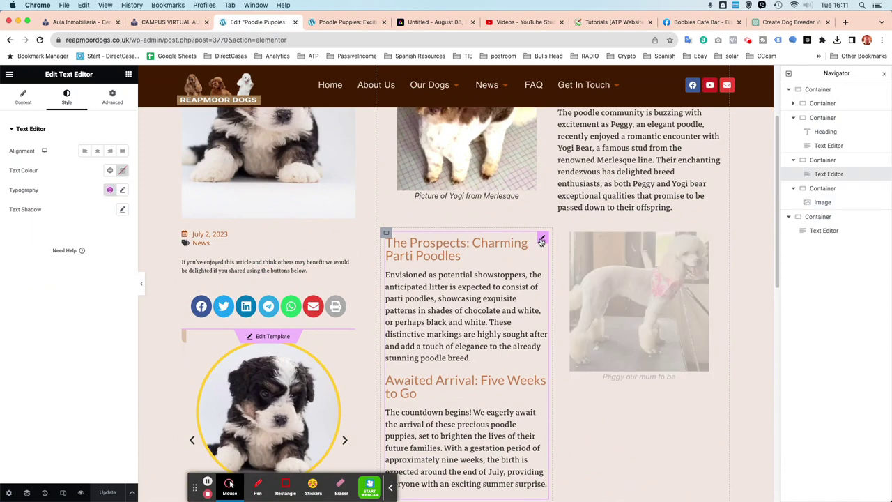
{"action": "left_click", "coordinate": [24, 98]}
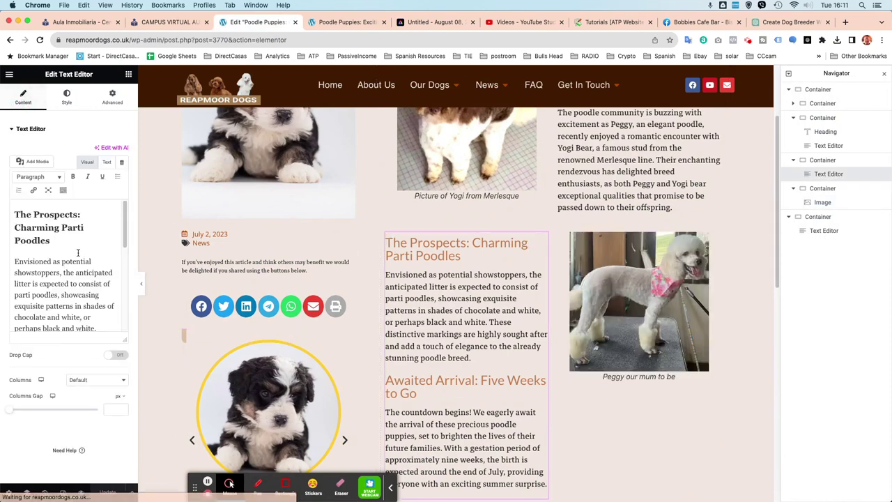
{"action": "scroll", "coordinate": [70, 263], "scroll_direction": "down", "scroll_amount": 5}
{"action": "scroll", "coordinate": [70, 263], "scroll_direction": "down", "scroll_amount": 3}
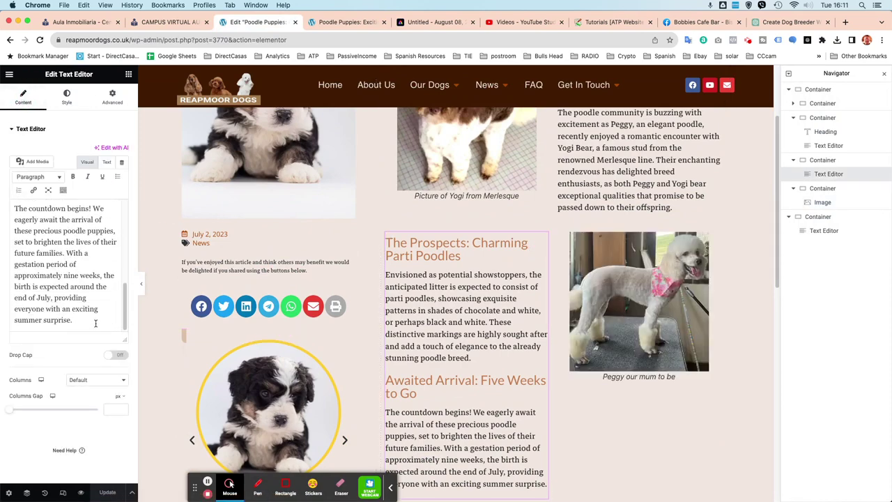
{"action": "left_click_drag", "start_coordinate": [83, 321], "coordinate": [31, 302]}
{"action": "key", "text": "super+c"}
{"action": "right_click", "coordinate": [50, 301]}
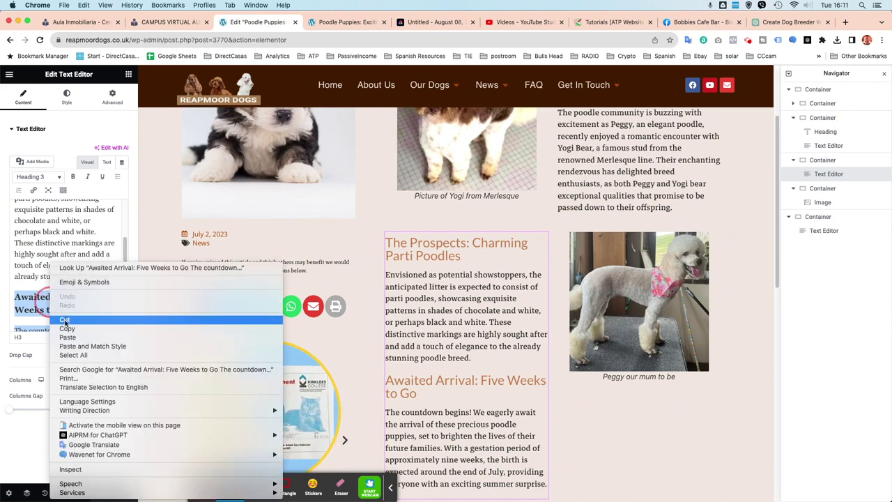
{"action": "left_click", "coordinate": [65, 320]}
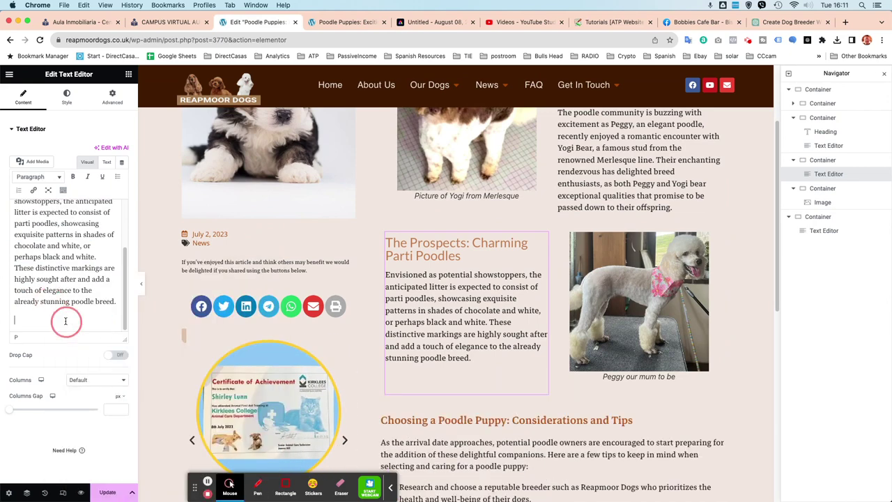
{"action": "key", "text": "BackSpace"}
Add a Text Editor widget to the full-width container, above the "Choosing a Poodle Puppy: Considerations and Tips" text
{"action": "scroll", "coordinate": [428, 281], "scroll_direction": "down", "scroll_amount": 3}
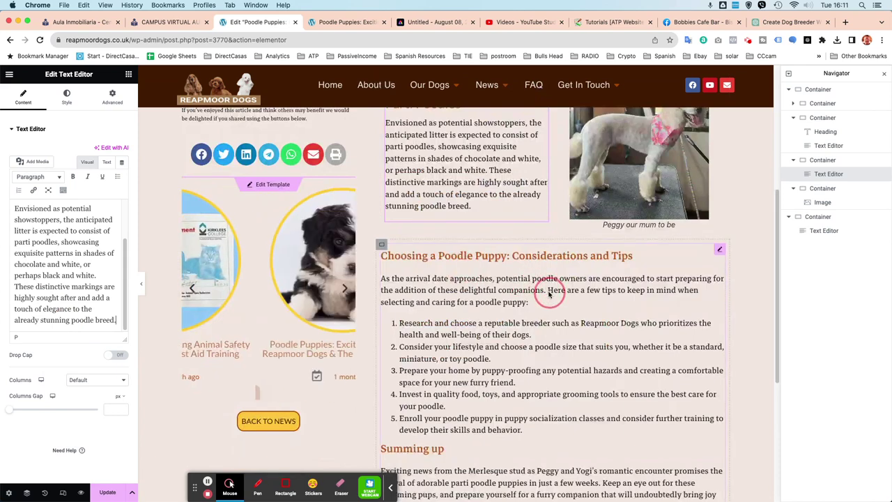
{"action": "left_click", "coordinate": [720, 250]}
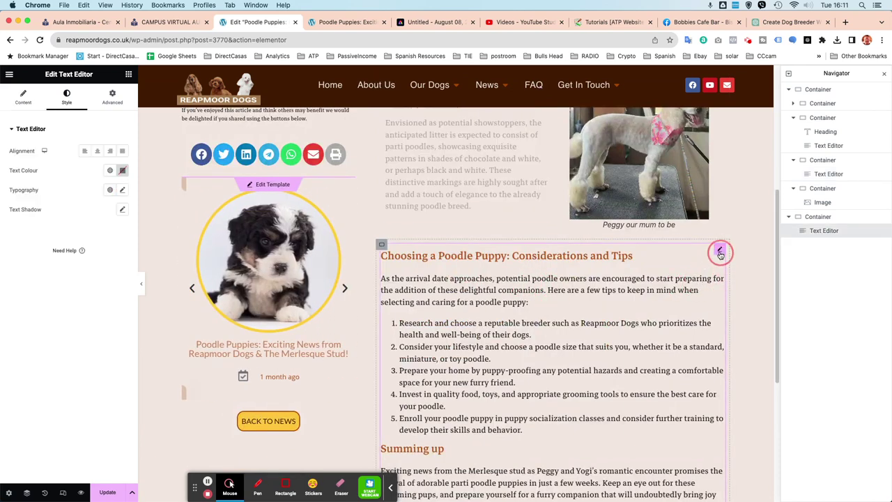
{"action": "left_click", "coordinate": [21, 98]}
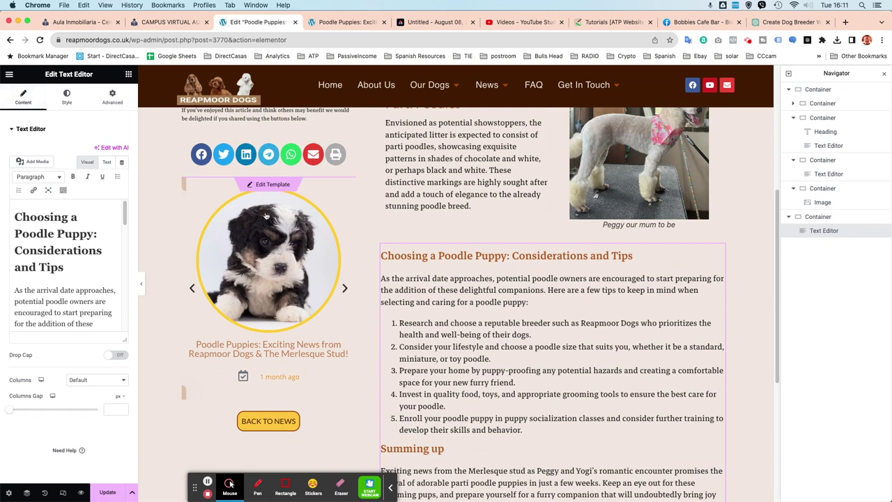
{"action": "left_click", "coordinate": [129, 76]}
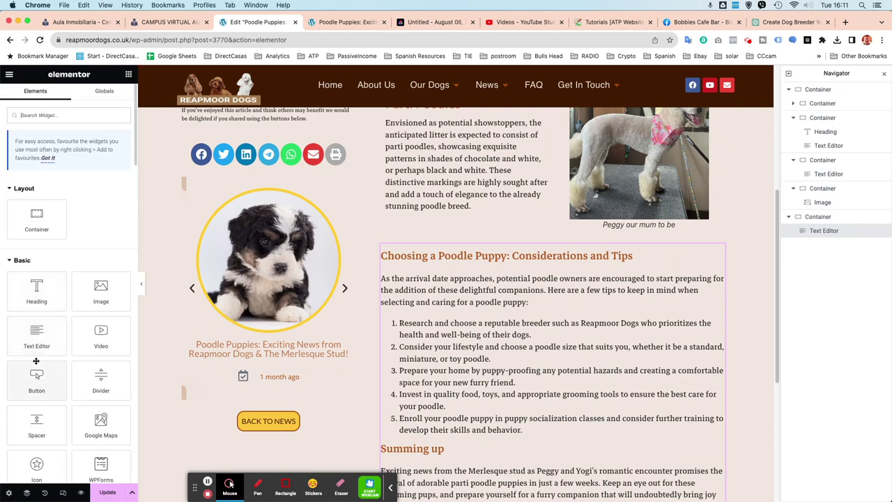
{"action": "left_click_drag", "start_coordinate": [36, 333], "coordinate": [425, 265]}
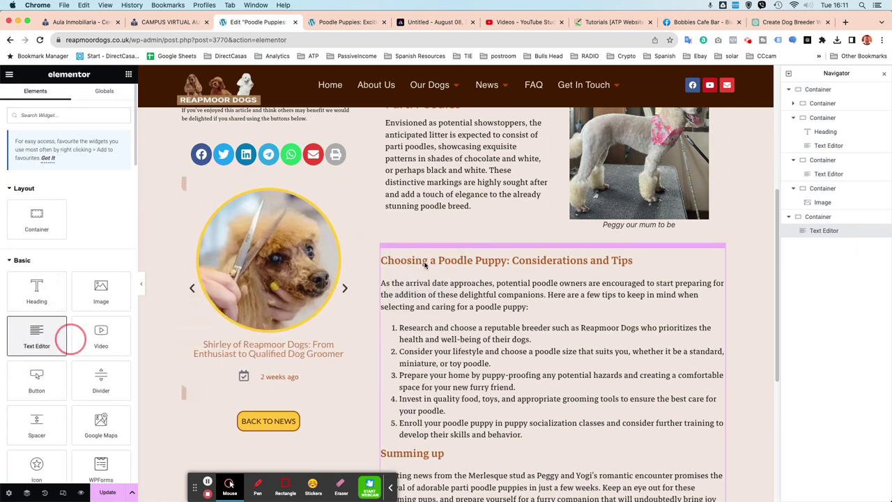
Replace the new Text Editor widget's placeholder text with the cut "Awaited Arrival: Five Weeks to Go" section
{"action": "left_click", "coordinate": [113, 250]}
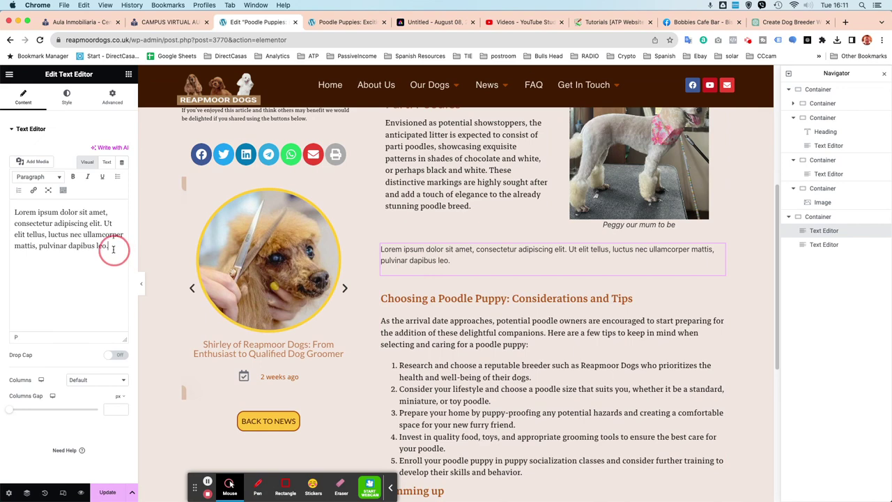
{"action": "key", "text": "super+a"}
{"action": "key", "text": "super+v"}
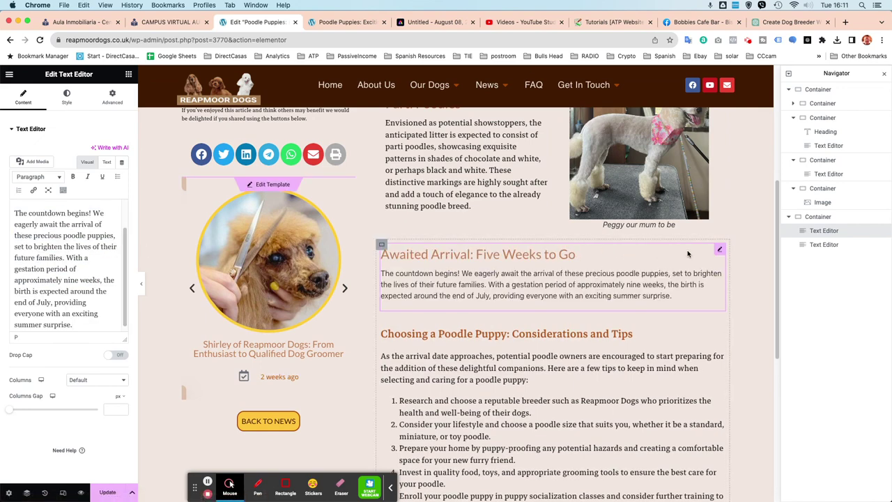
Apply the global font "body" to the full-width "Awaited Arrival" text and update the post
{"action": "left_click", "coordinate": [718, 251]}
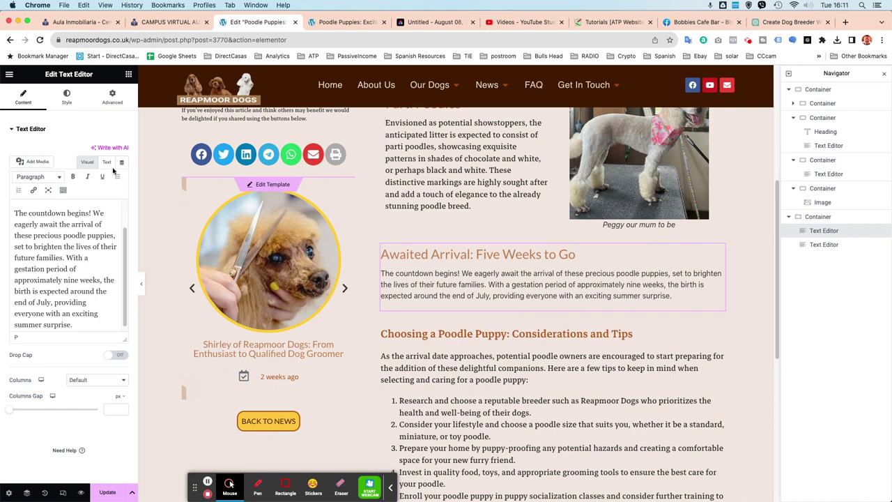
{"action": "left_click", "coordinate": [68, 92]}
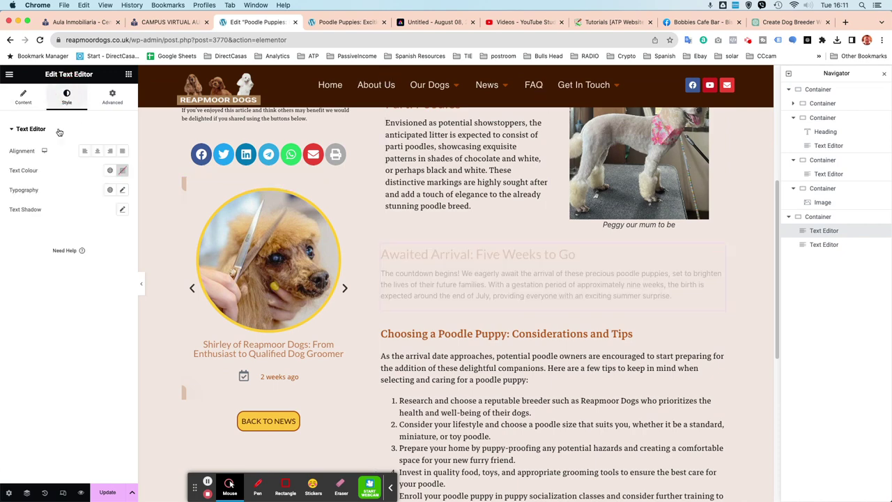
{"action": "left_click", "coordinate": [111, 190]}
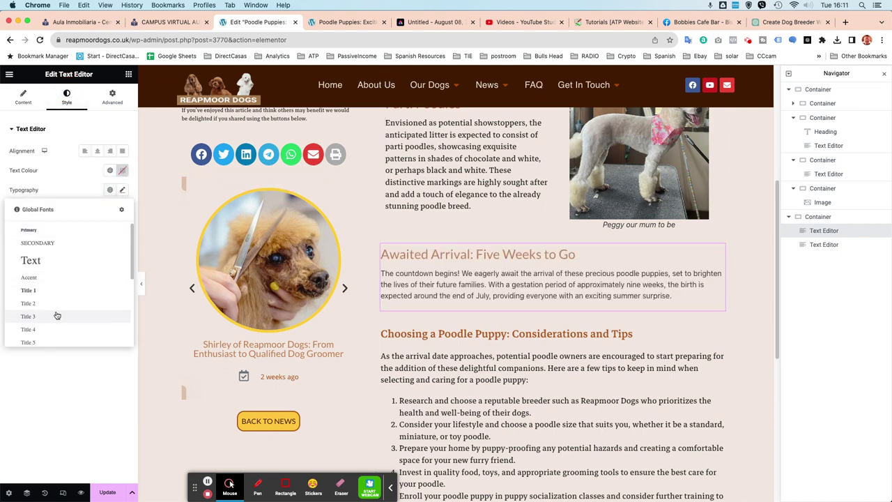
{"action": "scroll", "coordinate": [56, 313], "scroll_direction": "down", "scroll_amount": 5}
{"action": "left_click", "coordinate": [49, 263]}
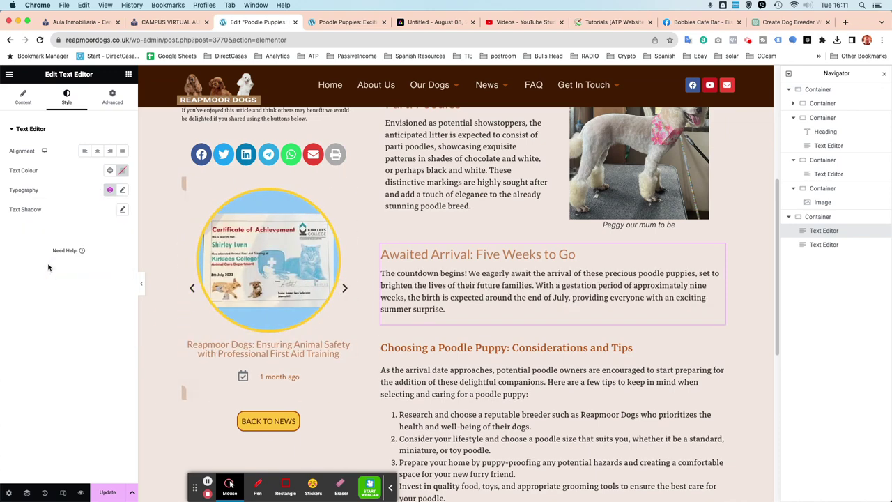
{"action": "left_click", "coordinate": [106, 491]}
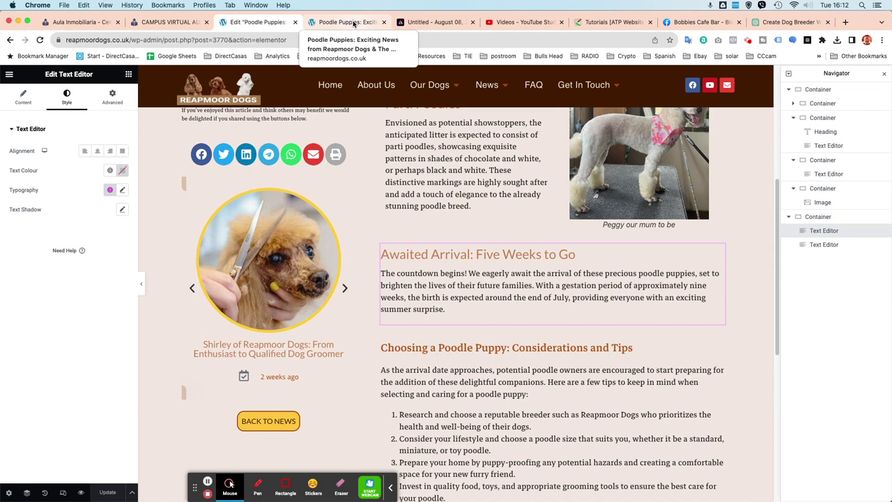
Switch to the live poodle puppies post, reload it and check the full-width "Awaited Arrival" section and the rest of the layout
{"action": "left_click", "coordinate": [353, 23]}
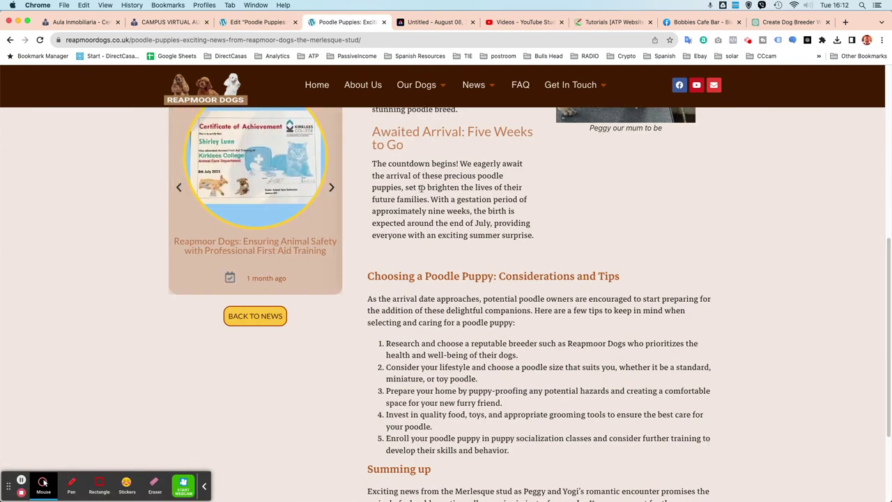
{"action": "scroll", "coordinate": [432, 223], "scroll_direction": "up", "scroll_amount": 1}
{"action": "scroll", "coordinate": [431, 222], "scroll_direction": "up", "scroll_amount": 4}
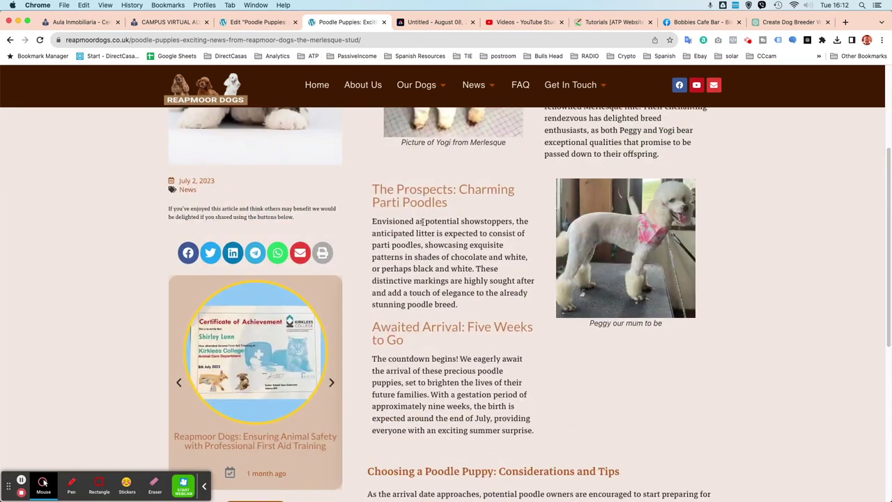
{"action": "left_click", "coordinate": [40, 40]}
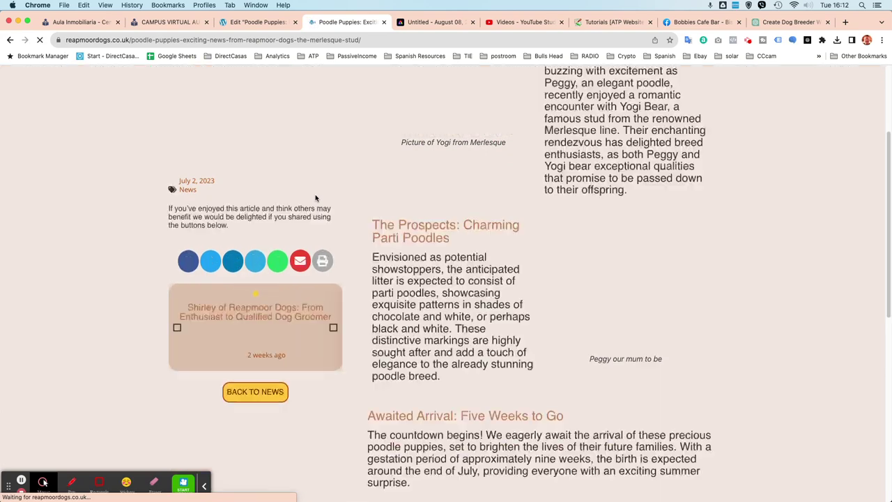
{"action": "scroll", "coordinate": [427, 273], "scroll_direction": "up", "scroll_amount": 5}
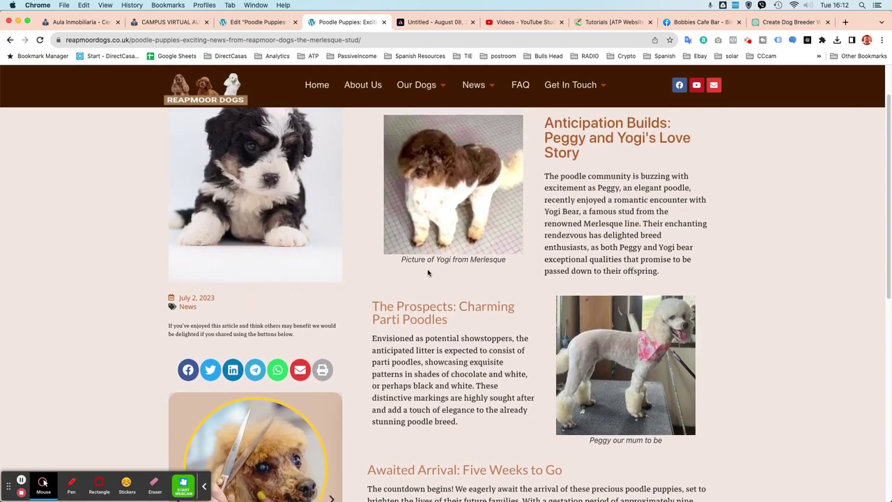
{"action": "scroll", "coordinate": [428, 274], "scroll_direction": "down", "scroll_amount": 10}
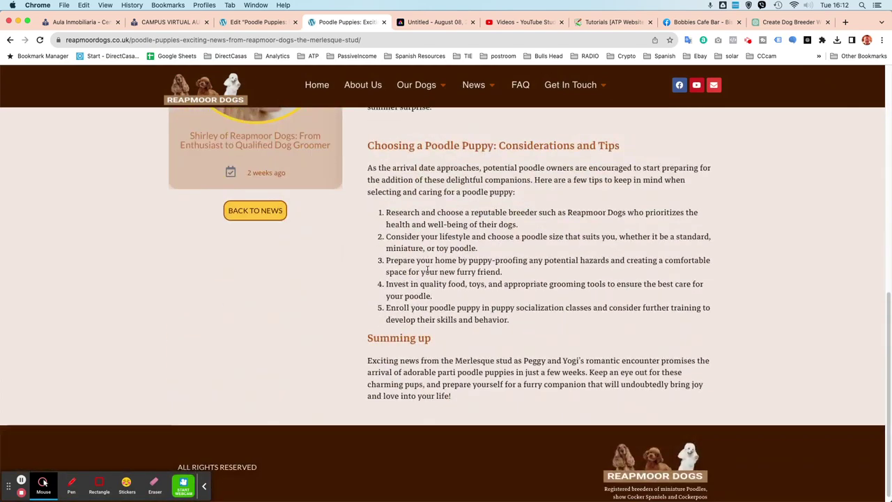
{"action": "scroll", "coordinate": [428, 269], "scroll_direction": "up", "scroll_amount": 6}
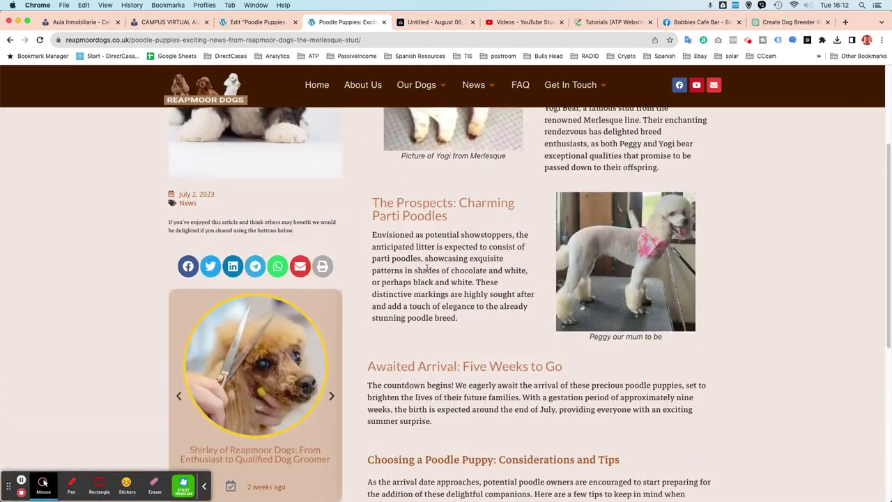
Return to the Elementor editor, turn on Responsive Mode and examine the whole post in the Laptop preview
{"action": "left_click", "coordinate": [257, 23]}
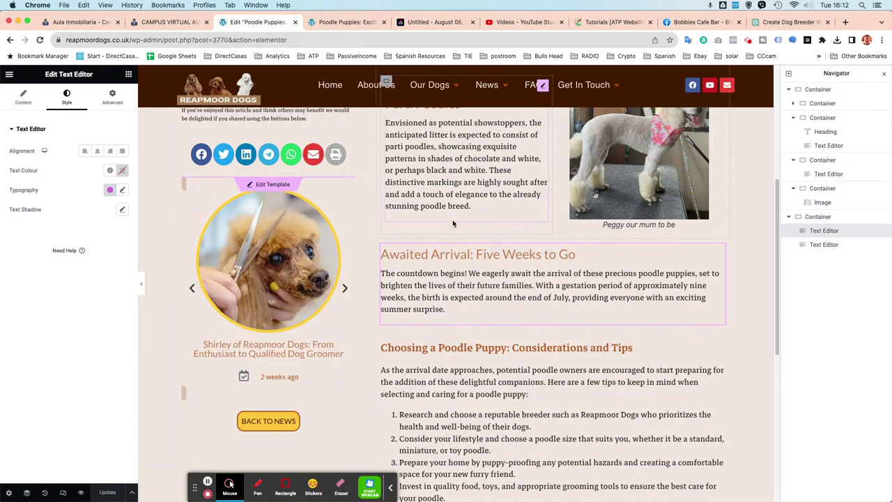
{"action": "scroll", "coordinate": [479, 236], "scroll_direction": "up", "scroll_amount": 2}
{"action": "scroll", "coordinate": [480, 235], "scroll_direction": "up", "scroll_amount": 5}
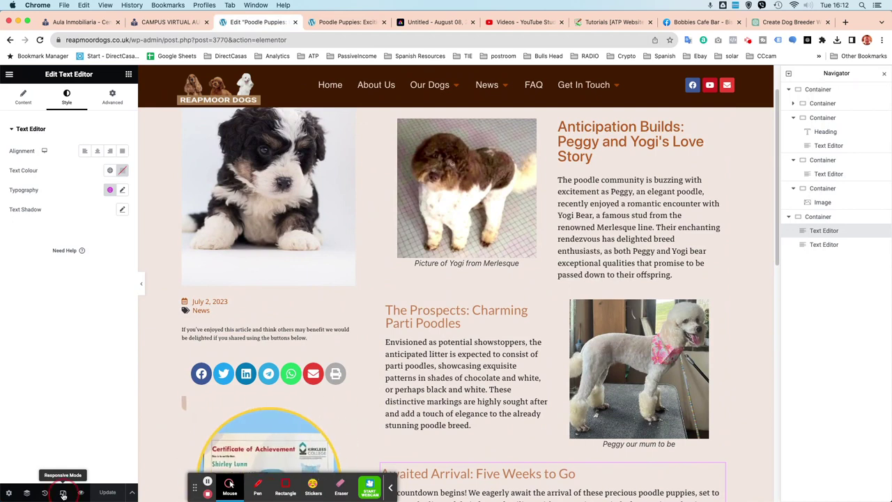
{"action": "left_click", "coordinate": [63, 492]}
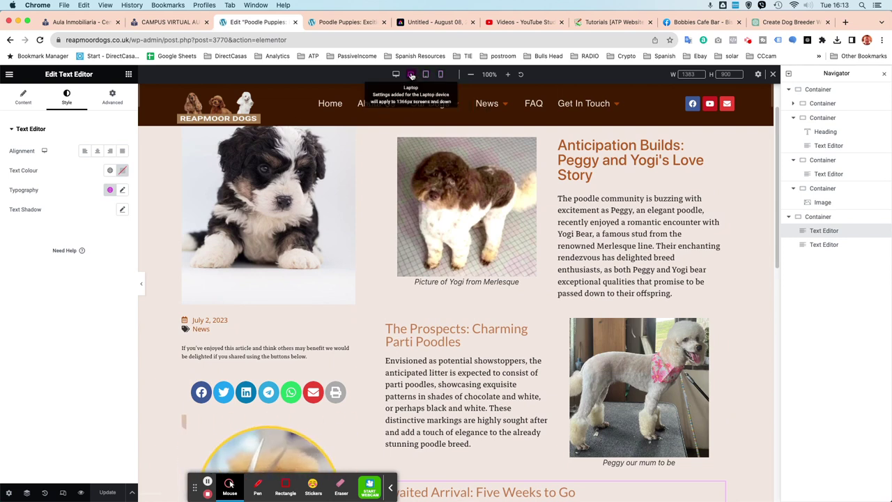
{"action": "left_click", "coordinate": [412, 75]}
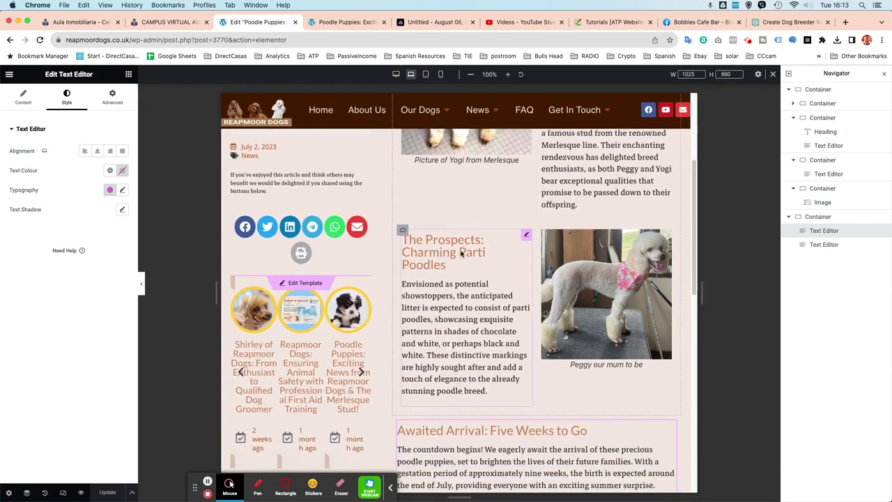
{"action": "scroll", "coordinate": [461, 254], "scroll_direction": "down", "scroll_amount": 3}
{"action": "scroll", "coordinate": [484, 282], "scroll_direction": "up", "scroll_amount": 4}
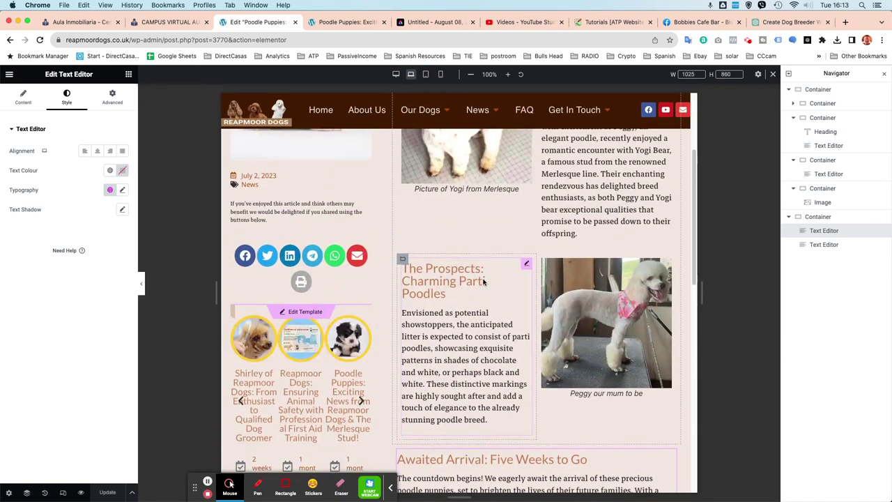
{"action": "scroll", "coordinate": [484, 282], "scroll_direction": "down", "scroll_amount": 3}
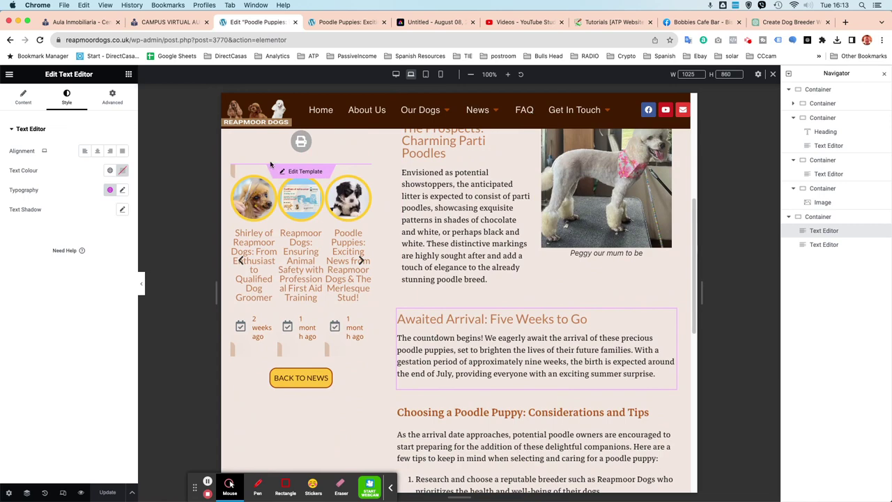
{"action": "scroll", "coordinate": [539, 262], "scroll_direction": "up", "scroll_amount": 7}
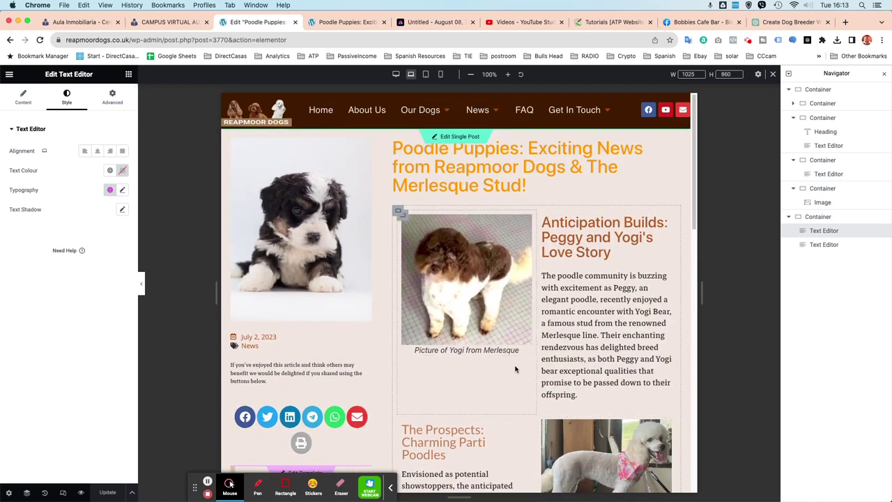
{"action": "scroll", "coordinate": [516, 369], "scroll_direction": "down", "scroll_amount": 6}
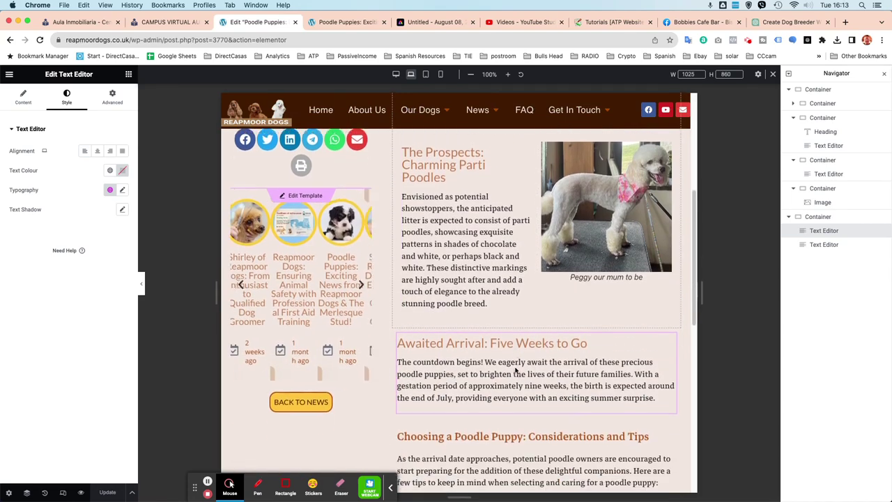
{"action": "scroll", "coordinate": [516, 370], "scroll_direction": "up", "scroll_amount": 2}
{"action": "scroll", "coordinate": [516, 369], "scroll_direction": "down", "scroll_amount": 7}
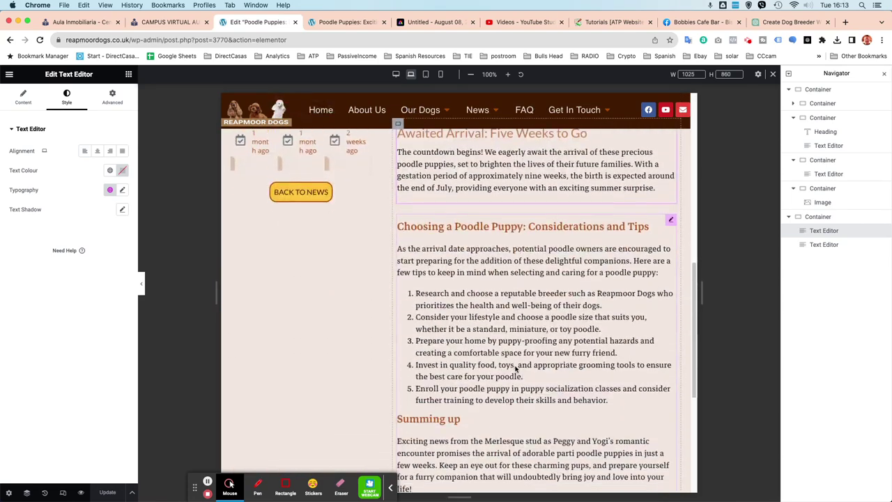
{"action": "scroll", "coordinate": [516, 370], "scroll_direction": "down", "scroll_amount": 3}
{"action": "scroll", "coordinate": [516, 370], "scroll_direction": "up", "scroll_amount": 15}
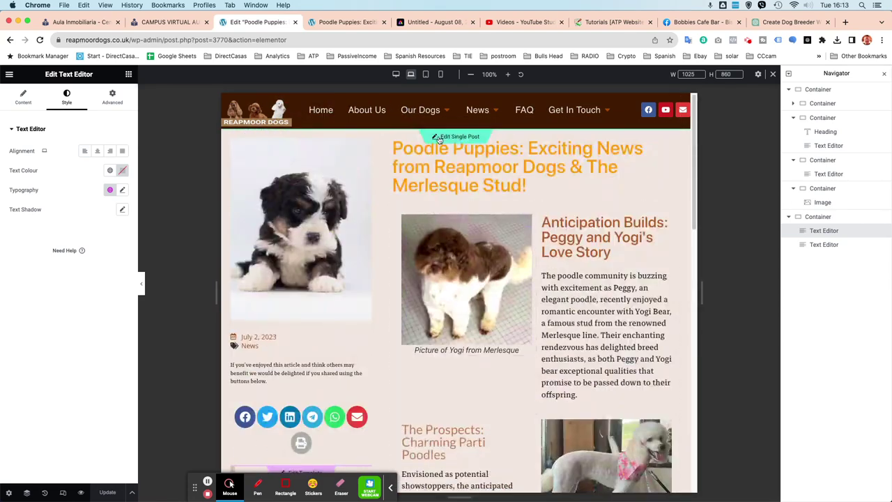
Switch the responsive preview to Tablet Portrait and examine how the images and narrow text columns lay out
{"action": "left_click", "coordinate": [426, 75]}
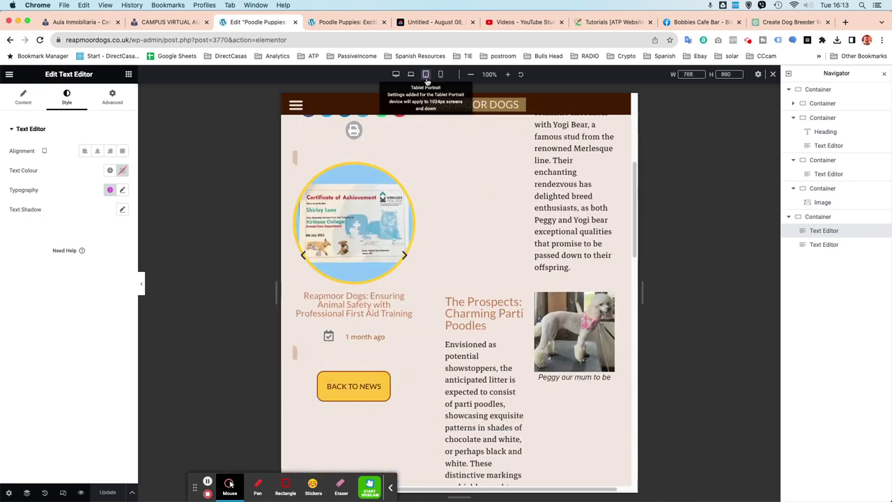
{"action": "scroll", "coordinate": [564, 218], "scroll_direction": "up", "scroll_amount": 10}
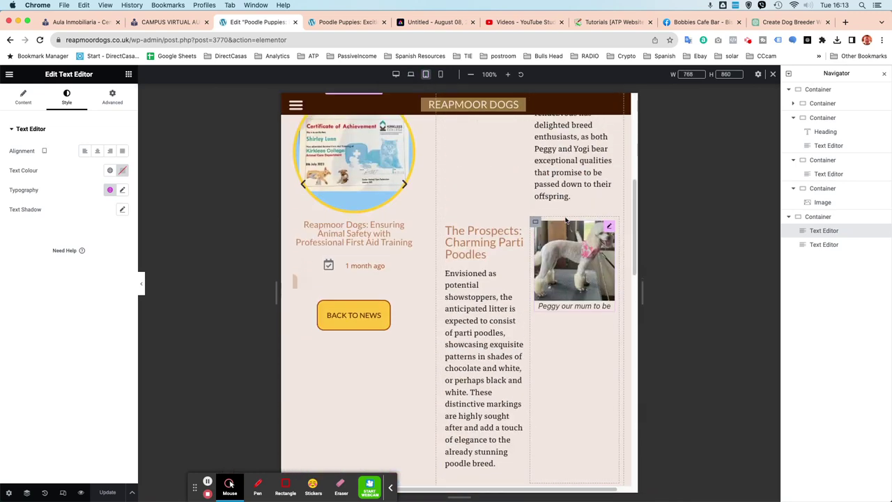
{"action": "scroll", "coordinate": [506, 242], "scroll_direction": "down", "scroll_amount": 4}
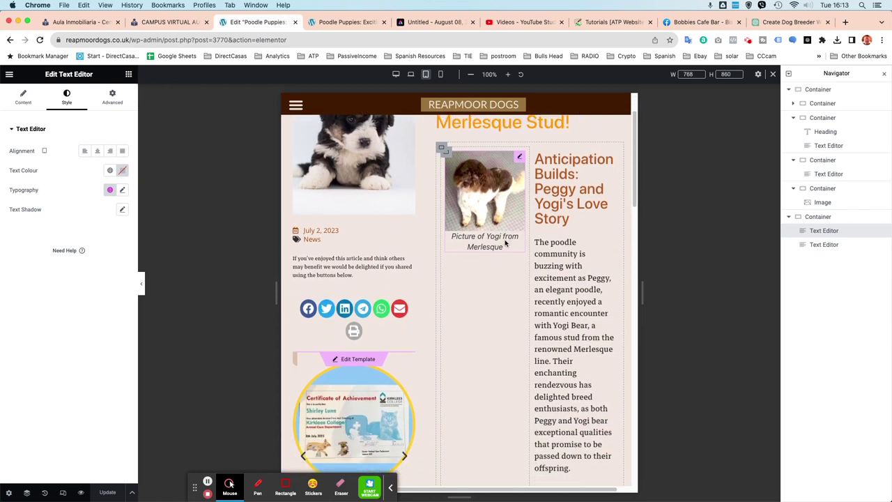
{"action": "scroll", "coordinate": [506, 242], "scroll_direction": "up", "scroll_amount": 3}
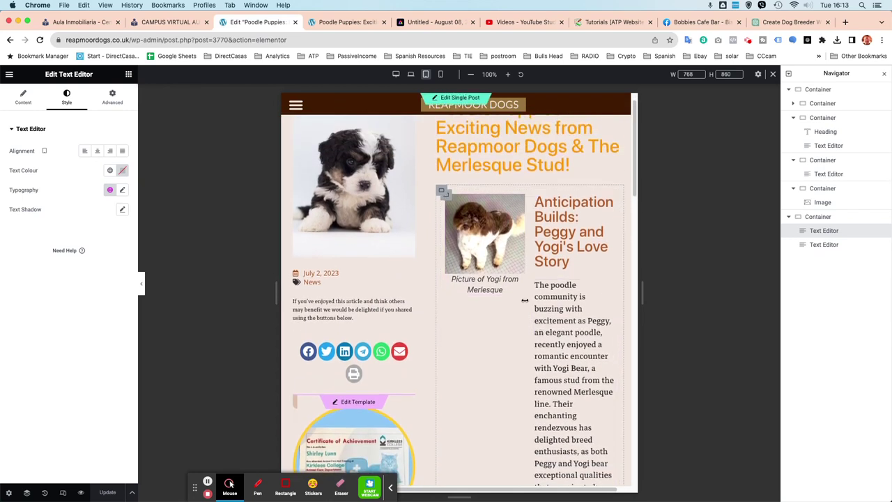
{"action": "scroll", "coordinate": [473, 319], "scroll_direction": "down", "scroll_amount": 3}
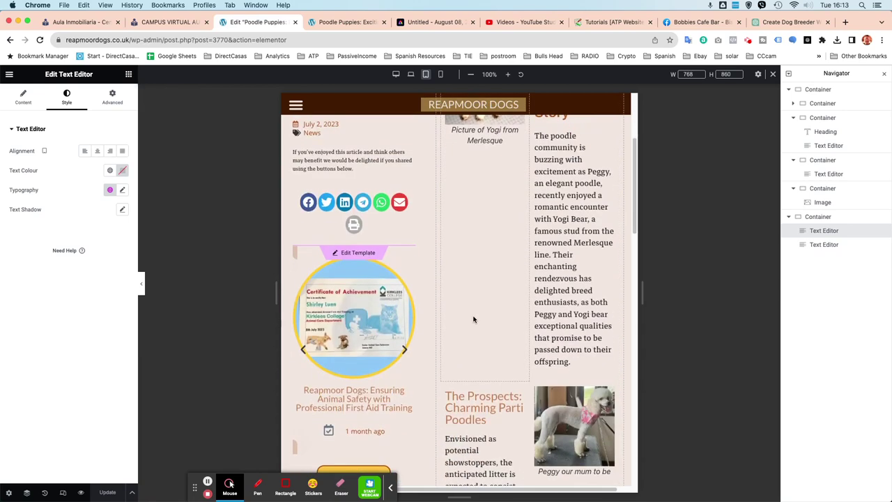
{"action": "scroll", "coordinate": [473, 319], "scroll_direction": "up", "scroll_amount": 5}
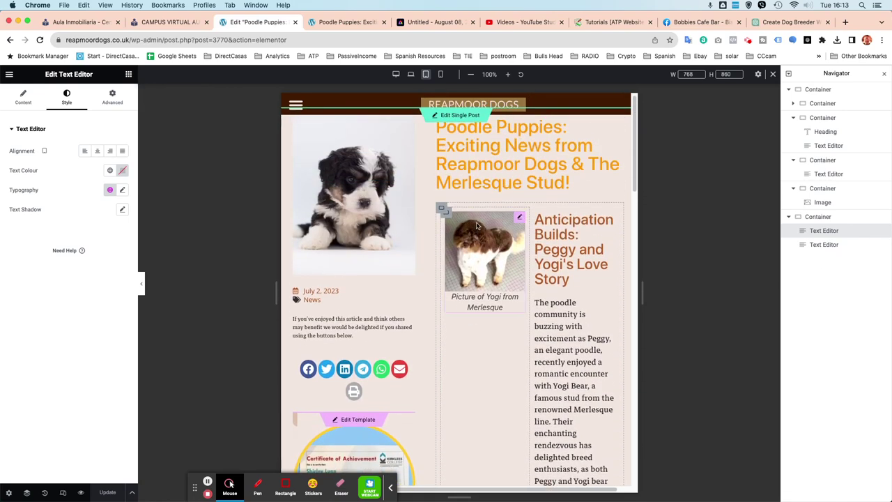
Set the tablet direction of the parent container holding the images and texts to Column - vertical and check the stacked layout
{"action": "left_click", "coordinate": [448, 216]}
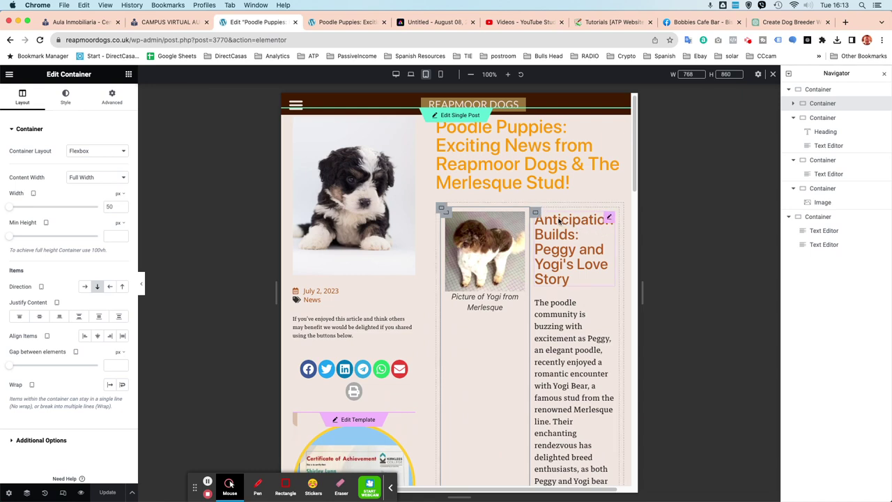
{"action": "left_click", "coordinate": [535, 214]}
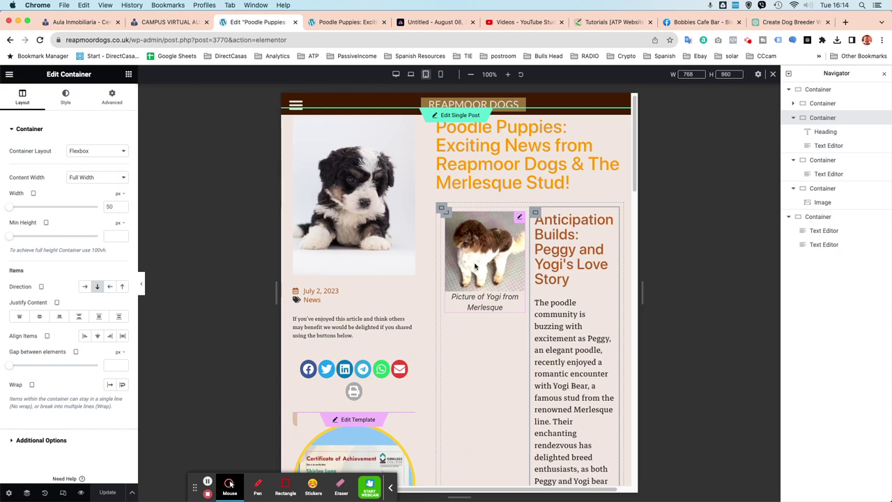
{"action": "scroll", "coordinate": [475, 266], "scroll_direction": "down", "scroll_amount": 5}
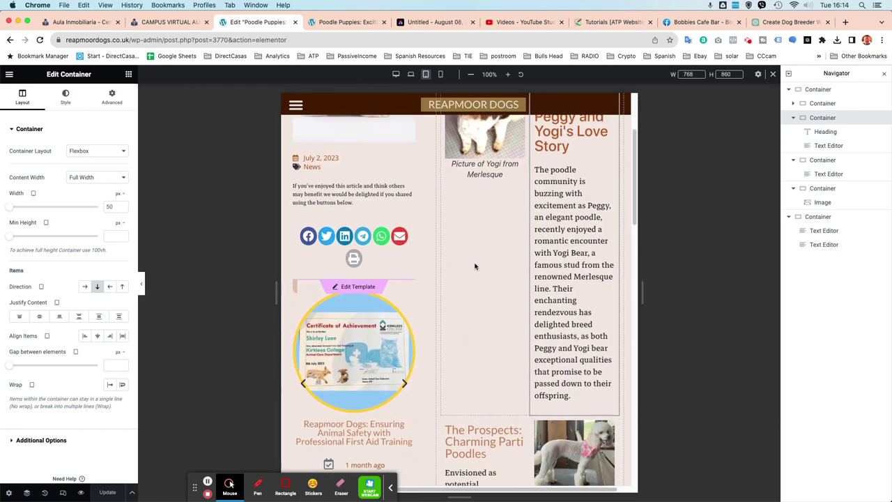
{"action": "scroll", "coordinate": [475, 266], "scroll_direction": "up", "scroll_amount": 3}
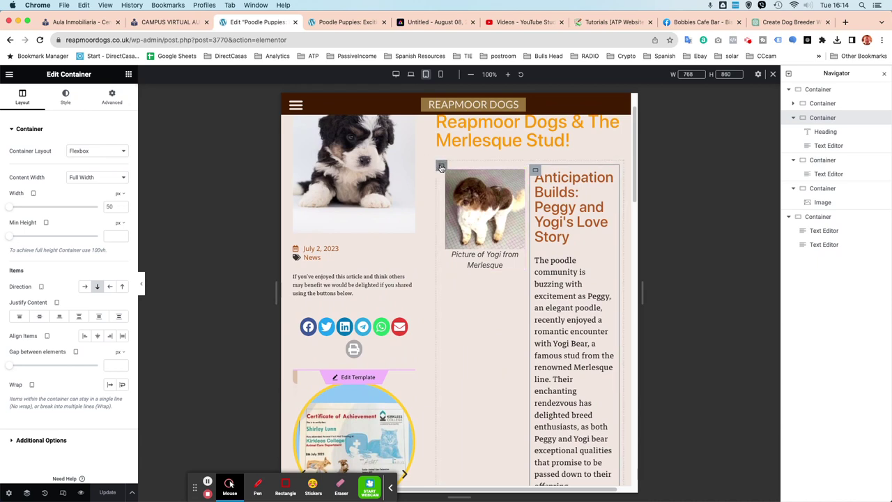
{"action": "left_click", "coordinate": [441, 168]}
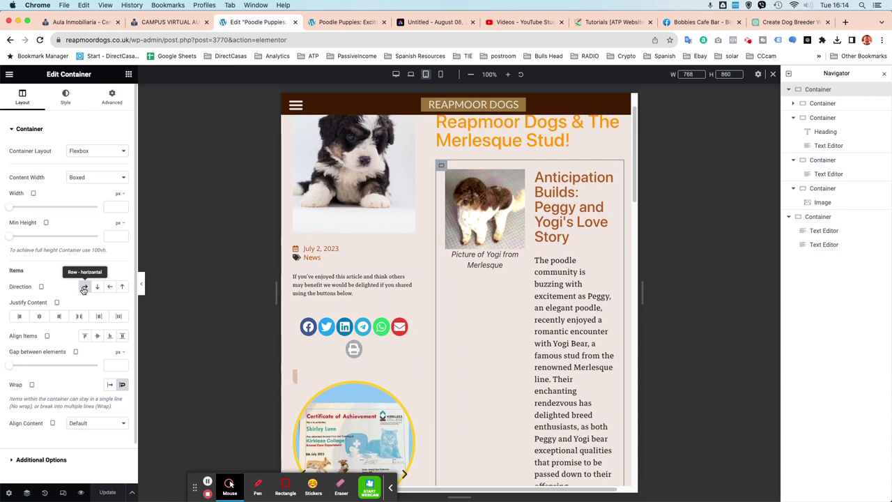
{"action": "left_click", "coordinate": [98, 287]}
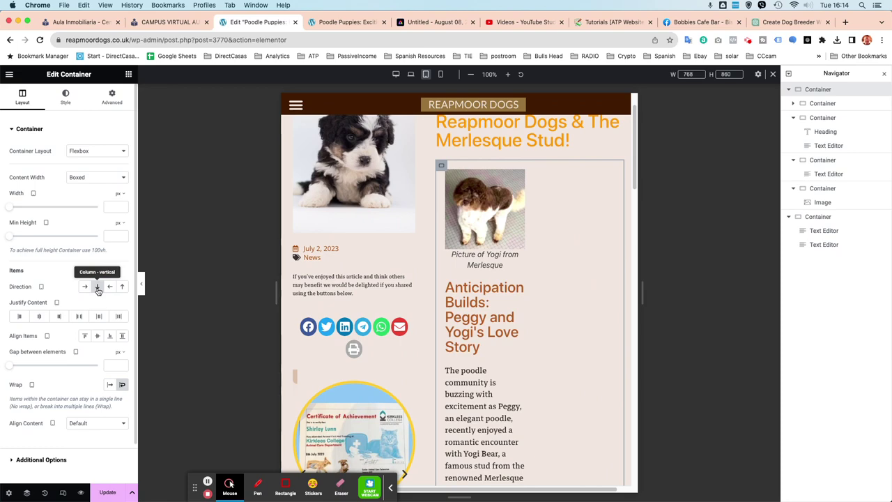
{"action": "scroll", "coordinate": [474, 290], "scroll_direction": "down", "scroll_amount": 10}
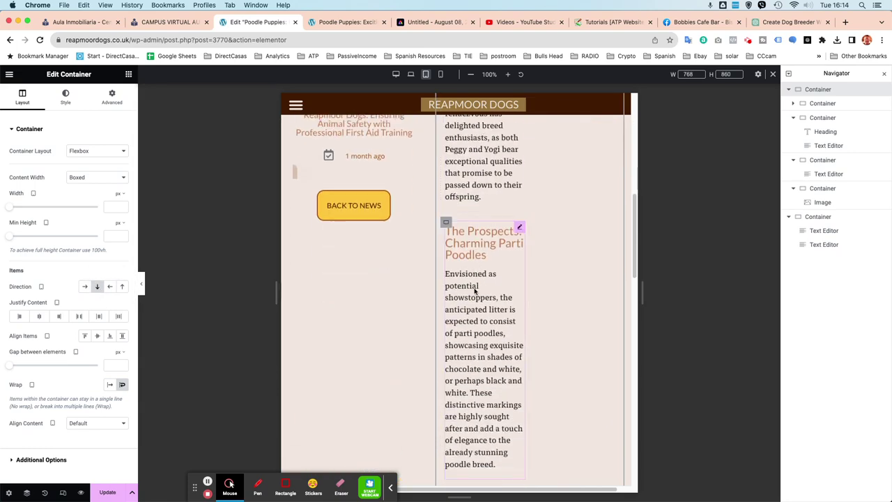
{"action": "scroll", "coordinate": [474, 289], "scroll_direction": "down", "scroll_amount": 10}
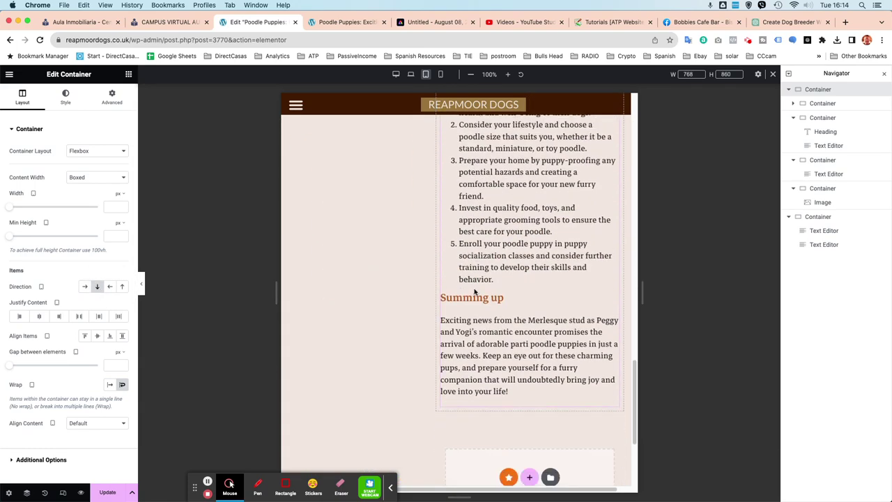
{"action": "scroll", "coordinate": [473, 291], "scroll_direction": "up", "scroll_amount": 20}
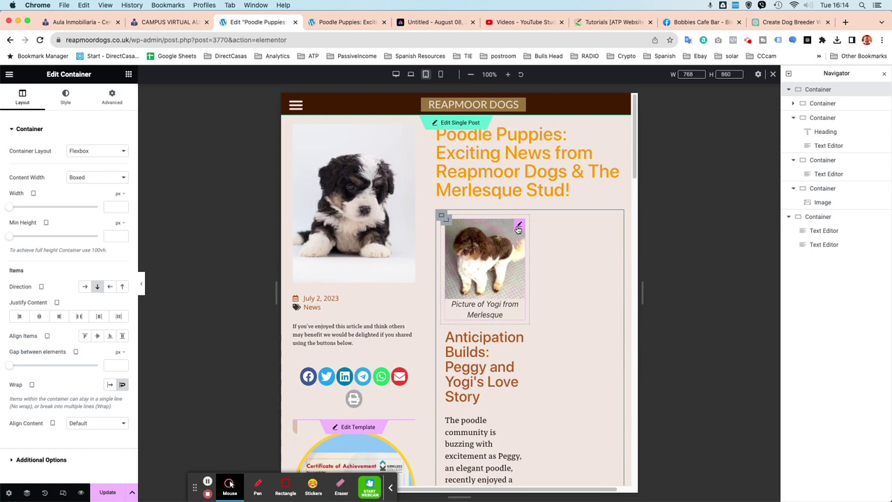
Set the tablet width of the container holding the Yogi picture to 100%
{"action": "left_click", "coordinate": [449, 226]}
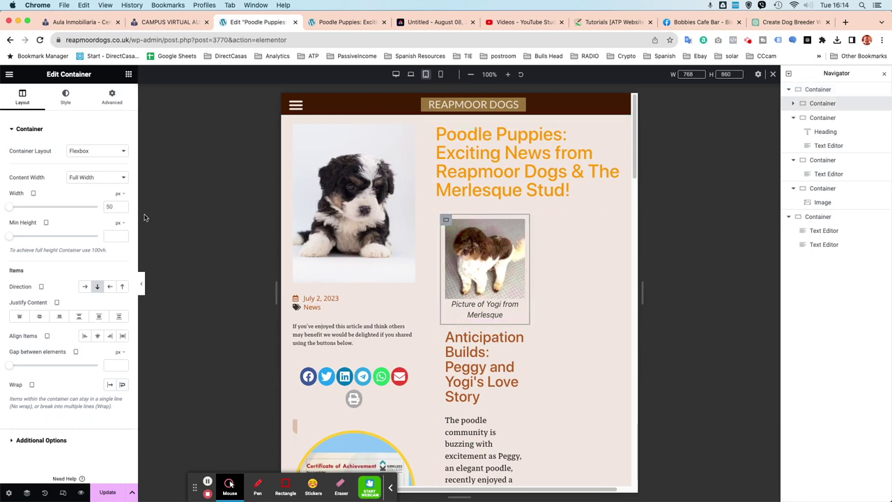
{"action": "left_click", "coordinate": [122, 194]}
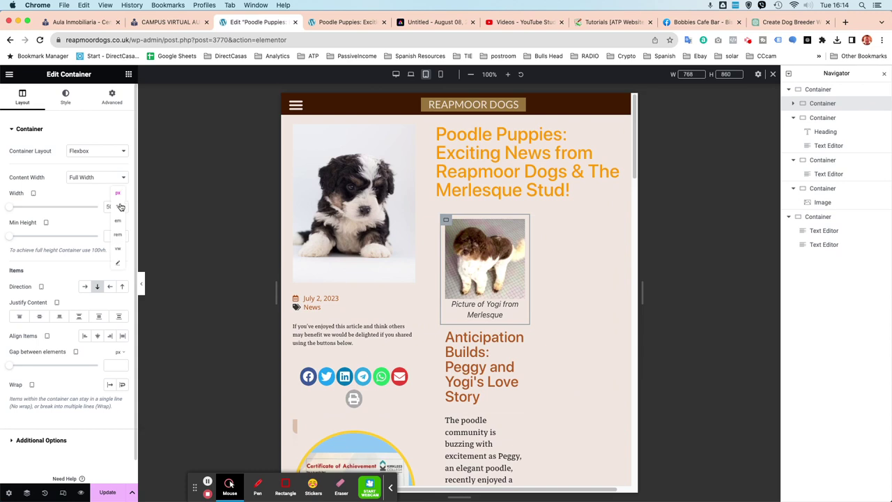
{"action": "left_click", "coordinate": [119, 206]}
{"action": "left_click", "coordinate": [107, 207]}
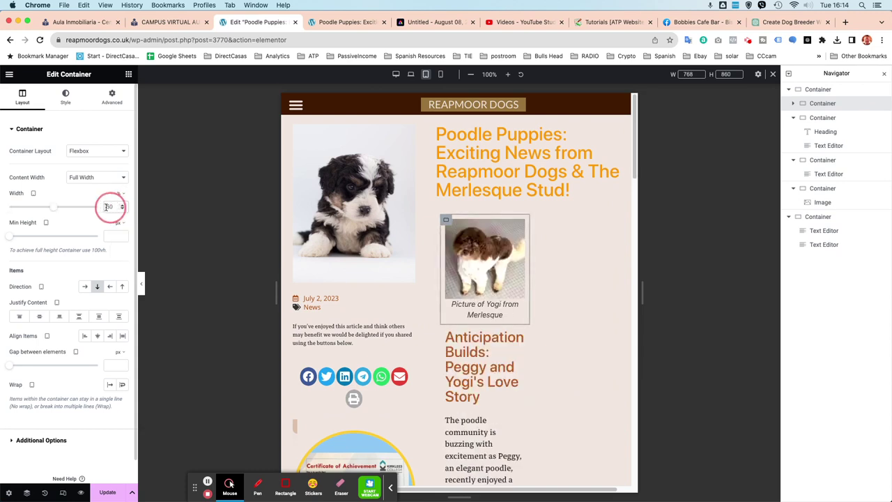
{"action": "type", "text": "100"}
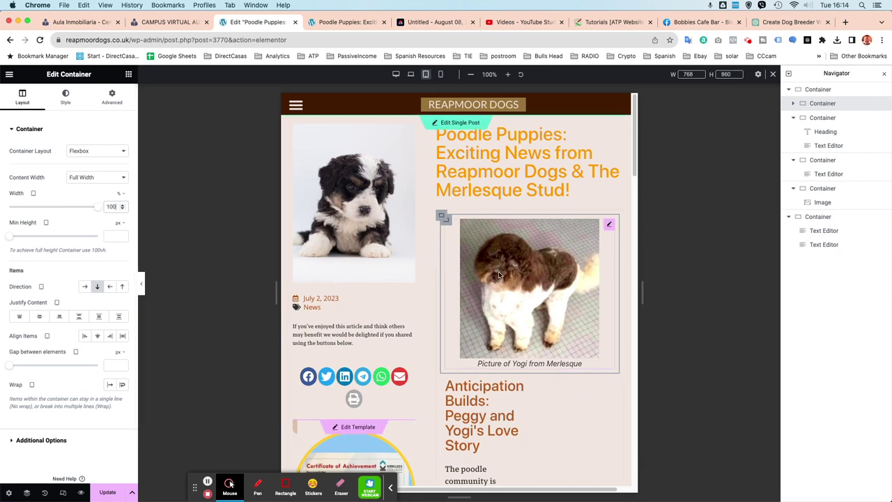
Set the tablet width of the container holding the "Anticipation Builds" heading and text to 100%
{"action": "scroll", "coordinate": [437, 358], "scroll_direction": "down", "scroll_amount": 1}
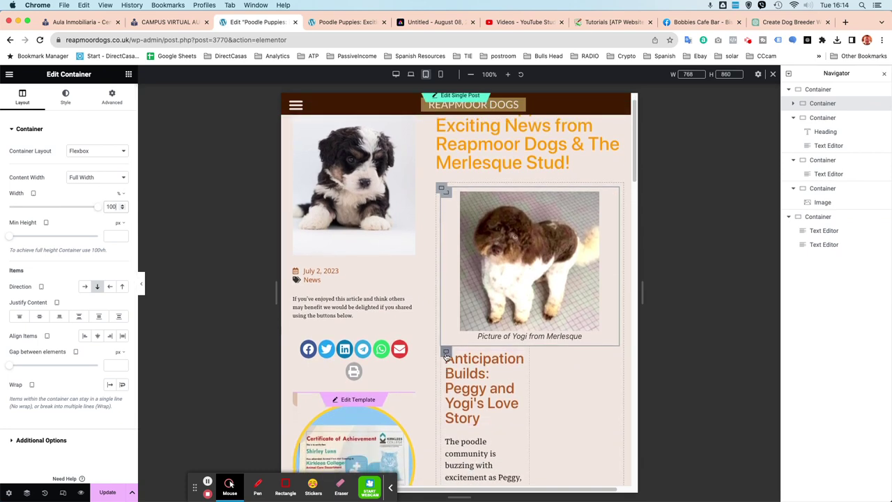
{"action": "left_click", "coordinate": [446, 353]}
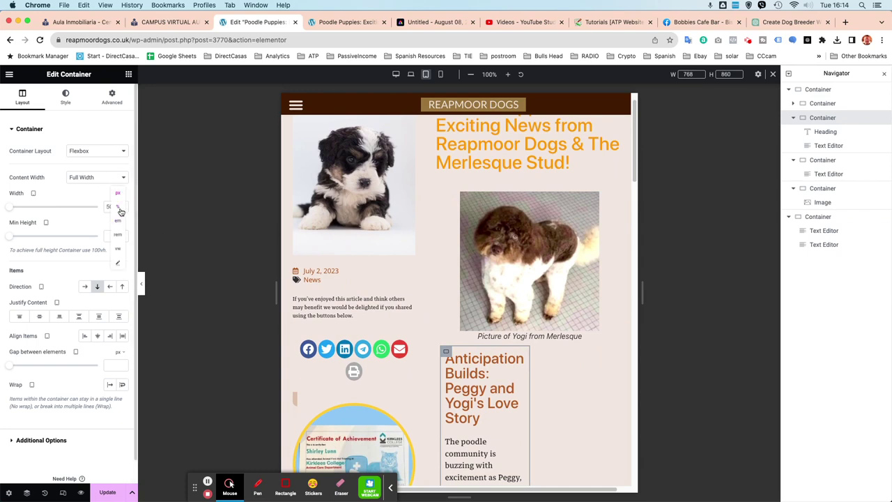
{"action": "left_click", "coordinate": [120, 207]}
{"action": "double_click", "coordinate": [110, 207]}
{"action": "type", "text": "100"}
Set the tablet width of the container holding the "The Prospects: Charming Parti Poodles" text to 100%
{"action": "scroll", "coordinate": [603, 338], "scroll_direction": "down", "scroll_amount": 2}
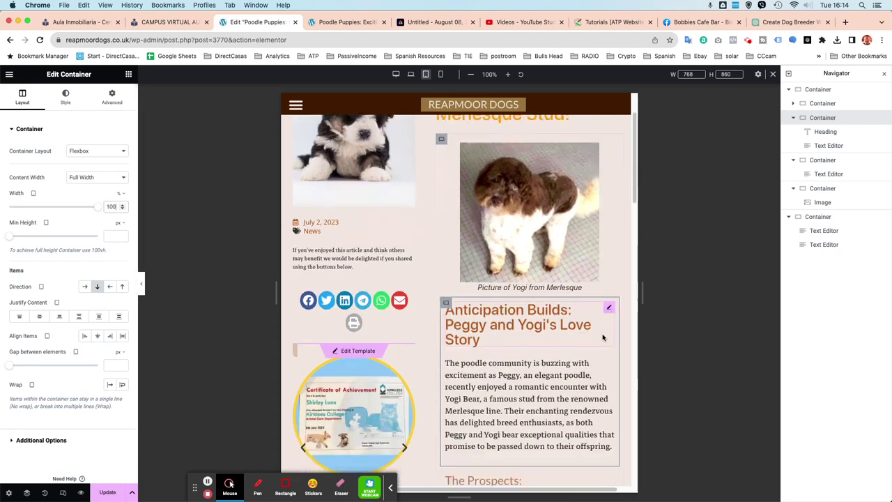
{"action": "scroll", "coordinate": [571, 317], "scroll_direction": "down", "scroll_amount": 10}
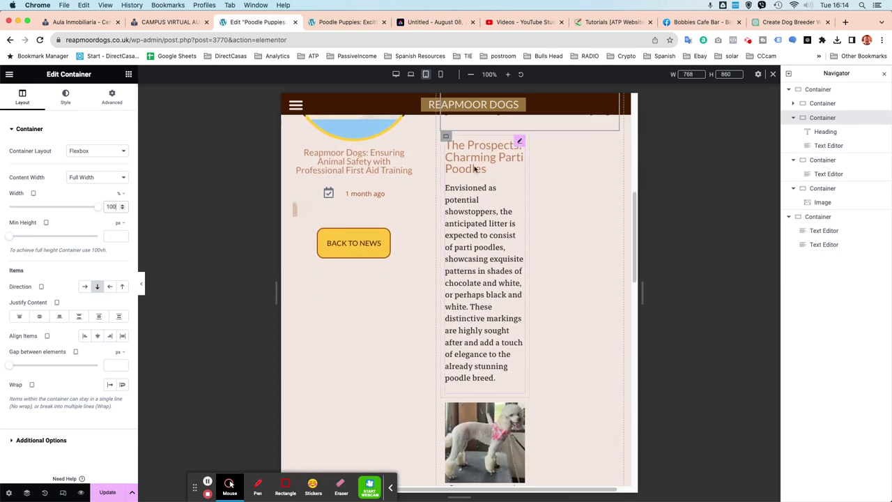
{"action": "left_click", "coordinate": [447, 137]}
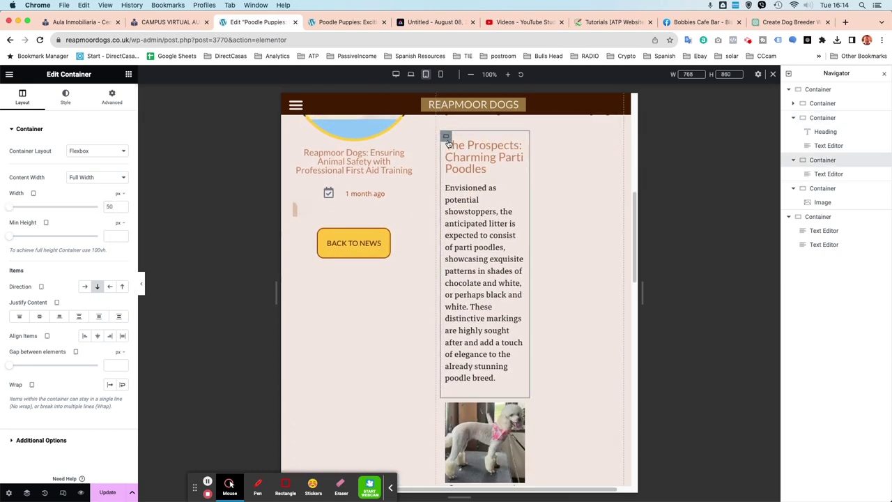
{"action": "mouse_move", "coordinate": [123, 202]}
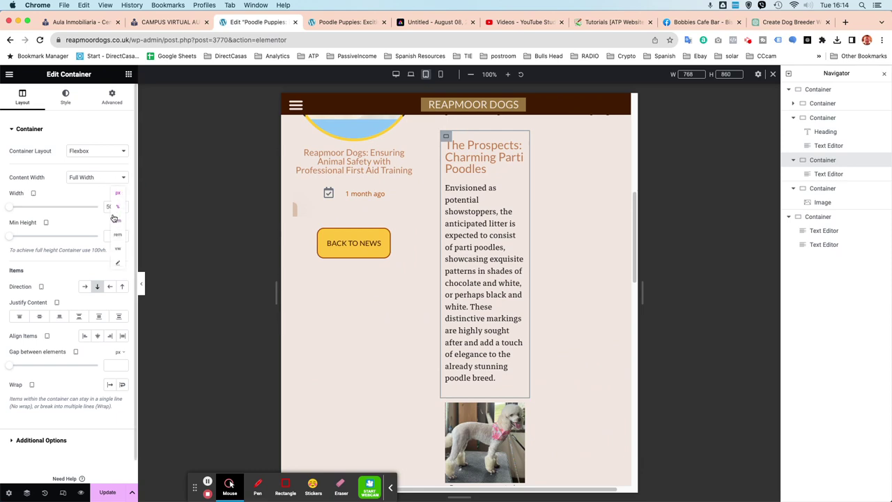
{"action": "left_click", "coordinate": [116, 209]}
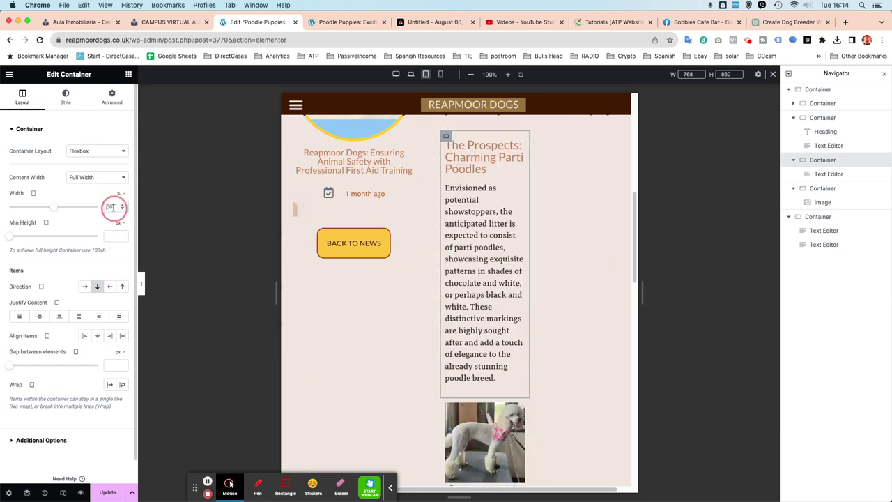
{"action": "type", "text": "100"}
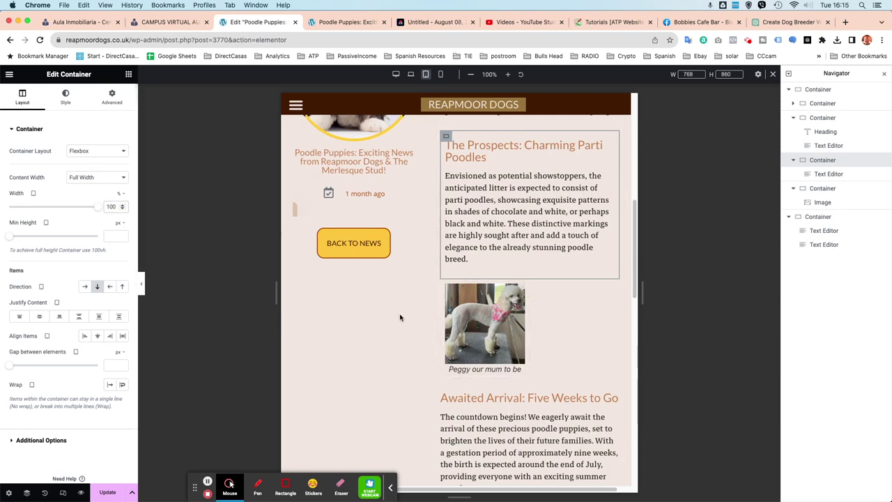
Set the tablet width of the container holding the "Peggy our mum to be" picture to 100%
{"action": "left_click", "coordinate": [445, 286]}
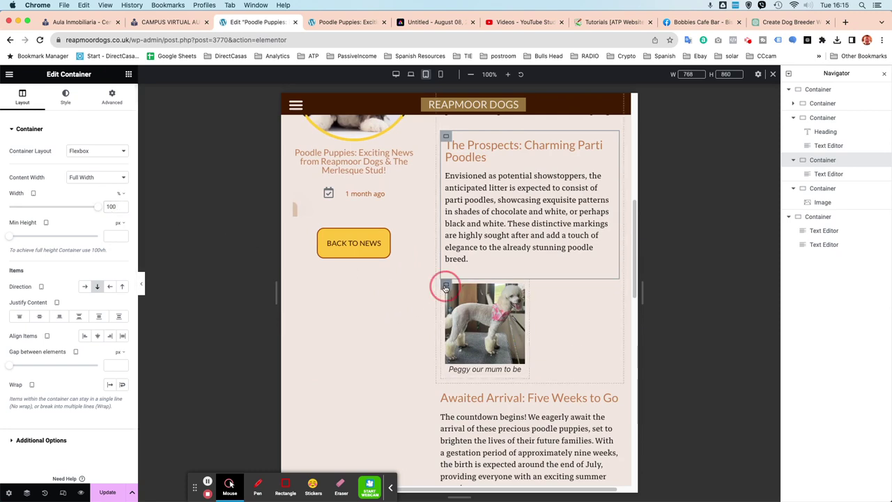
{"action": "left_click", "coordinate": [122, 197]}
{"action": "left_click", "coordinate": [120, 207]}
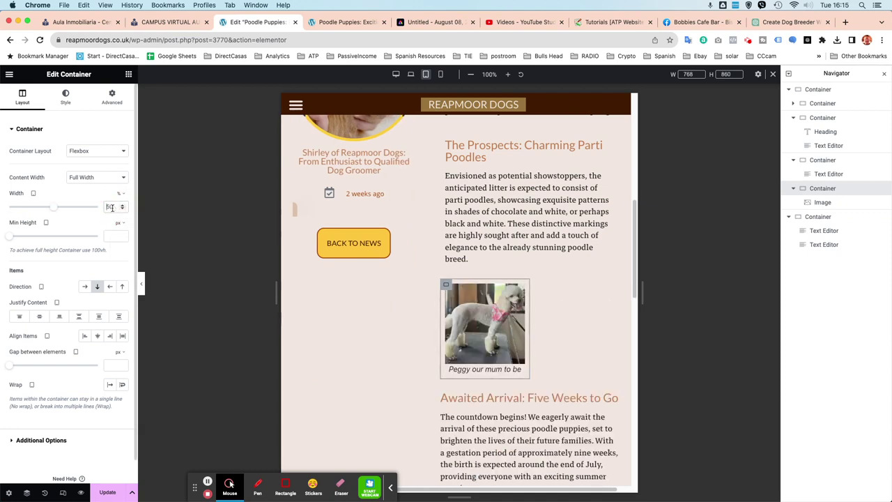
{"action": "double_click", "coordinate": [110, 207]}
{"action": "type", "text": "100"}
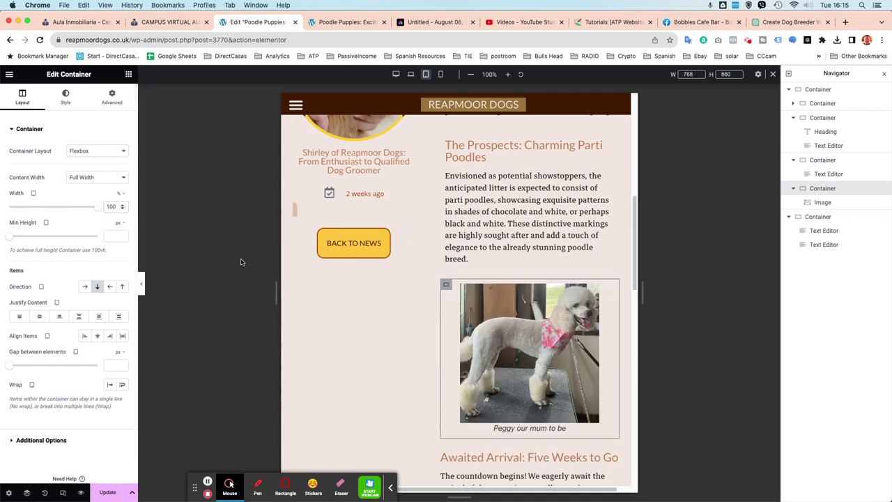
Examine the whole post in the Tablet Portrait preview, from the title to the "Summing up" section
{"action": "scroll", "coordinate": [523, 244], "scroll_direction": "up", "scroll_amount": 10}
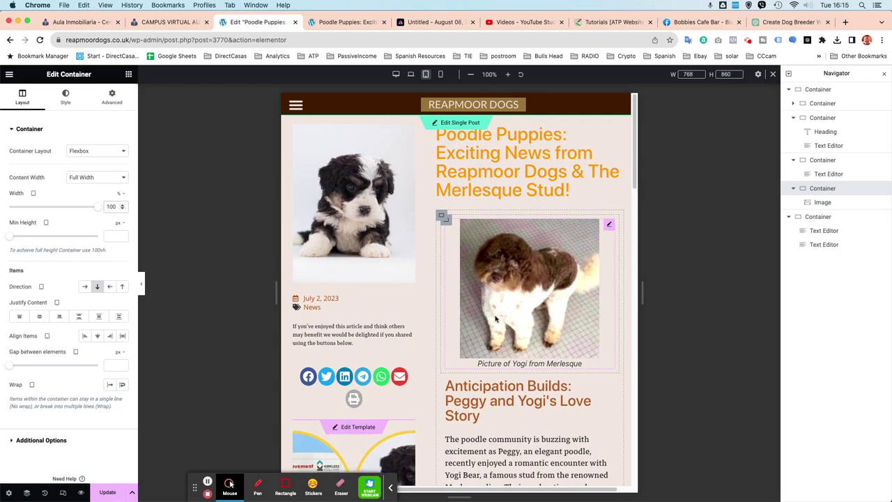
{"action": "scroll", "coordinate": [496, 319], "scroll_direction": "down", "scroll_amount": 5}
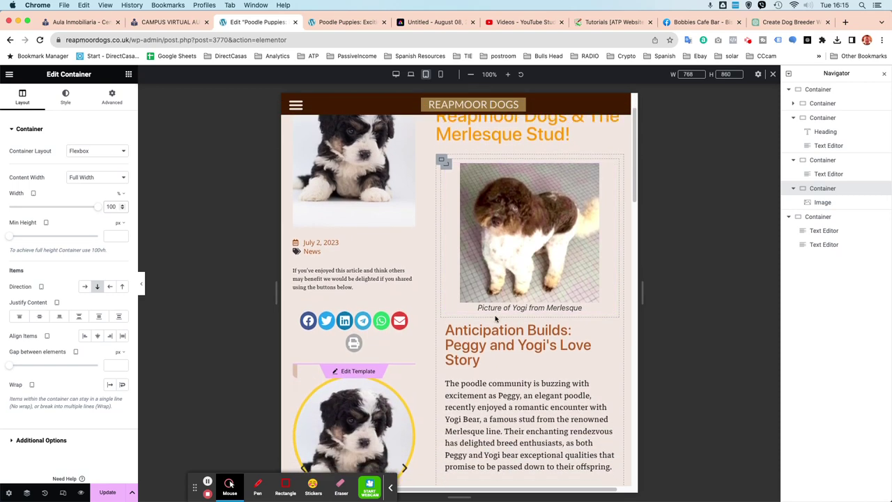
{"action": "scroll", "coordinate": [496, 318], "scroll_direction": "down", "scroll_amount": 8}
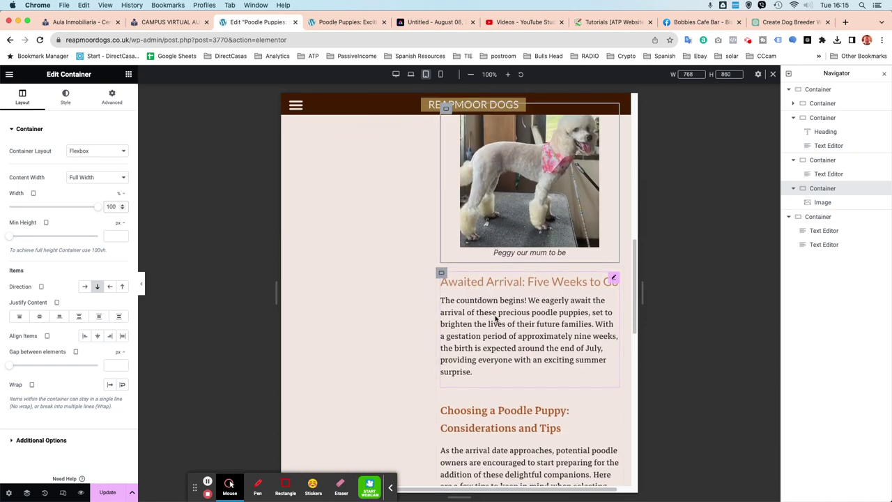
{"action": "scroll", "coordinate": [496, 319], "scroll_direction": "down", "scroll_amount": 10}
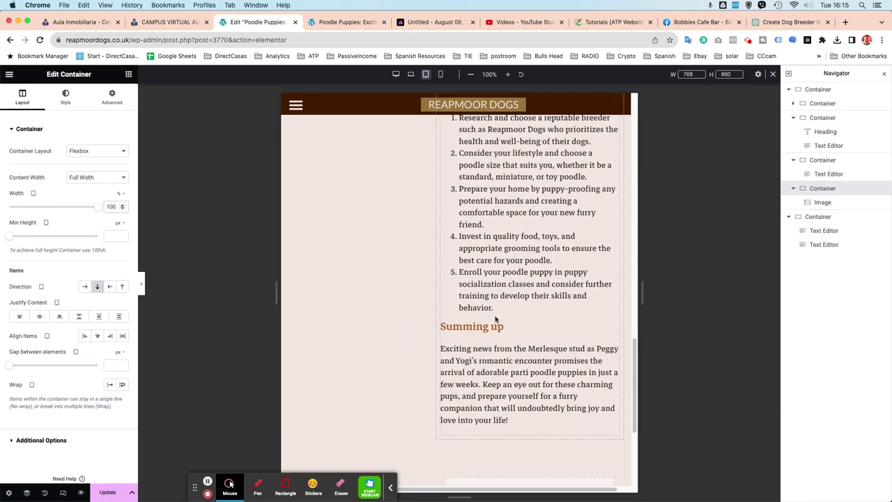
{"action": "scroll", "coordinate": [497, 319], "scroll_direction": "up", "scroll_amount": 20}
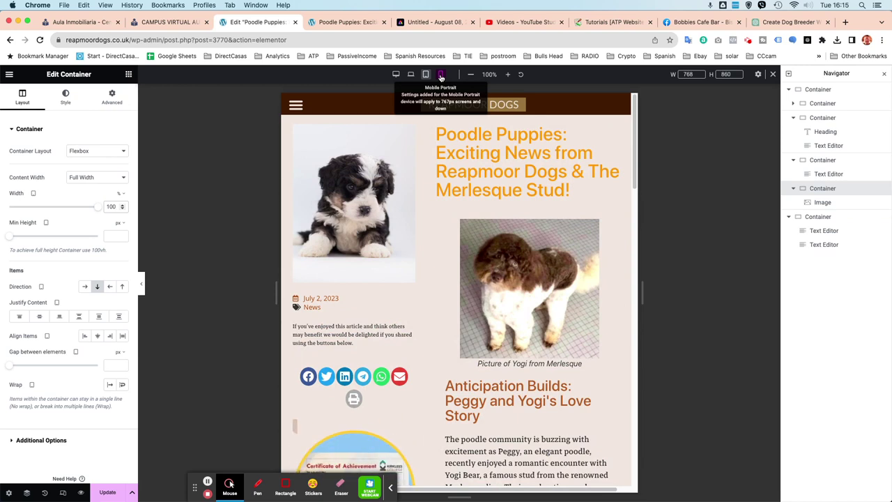
Switch the responsive preview to Mobile Portrait and examine how the post's pictures, texts and sidebar content stack
{"action": "left_click", "coordinate": [441, 75]}
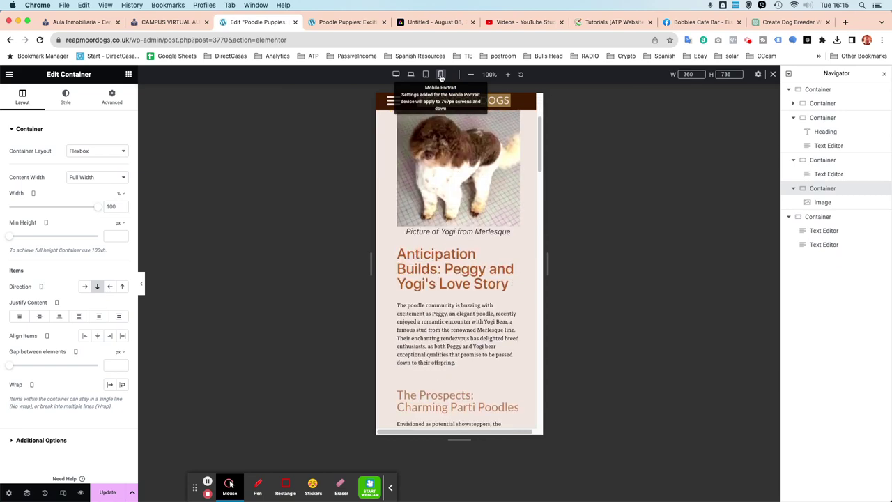
{"action": "scroll", "coordinate": [468, 243], "scroll_direction": "up", "scroll_amount": 5}
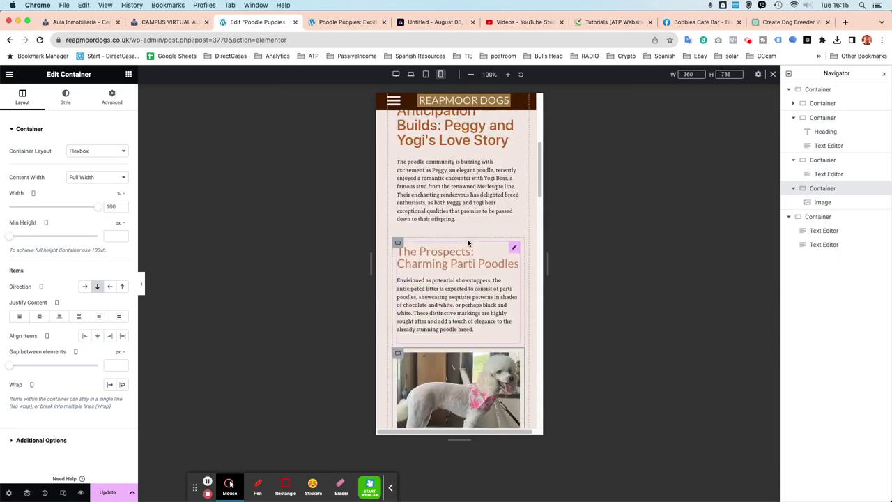
{"action": "scroll", "coordinate": [468, 243], "scroll_direction": "up", "scroll_amount": 3}
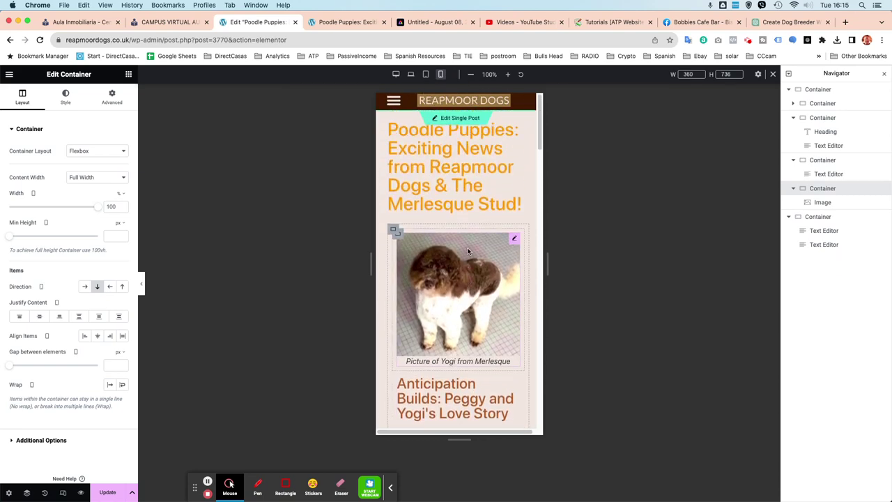
{"action": "scroll", "coordinate": [468, 252], "scroll_direction": "down", "scroll_amount": 15}
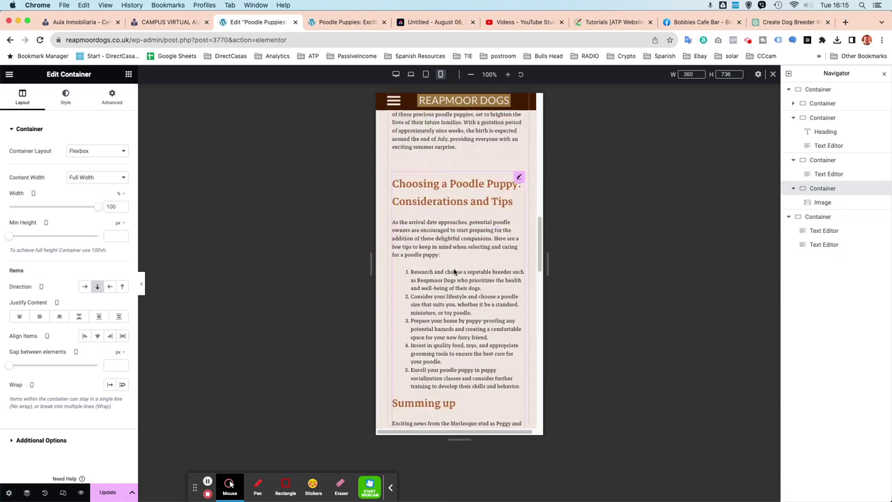
{"action": "scroll", "coordinate": [454, 272], "scroll_direction": "down", "scroll_amount": 5}
{"action": "scroll", "coordinate": [454, 272], "scroll_direction": "up", "scroll_amount": 5}
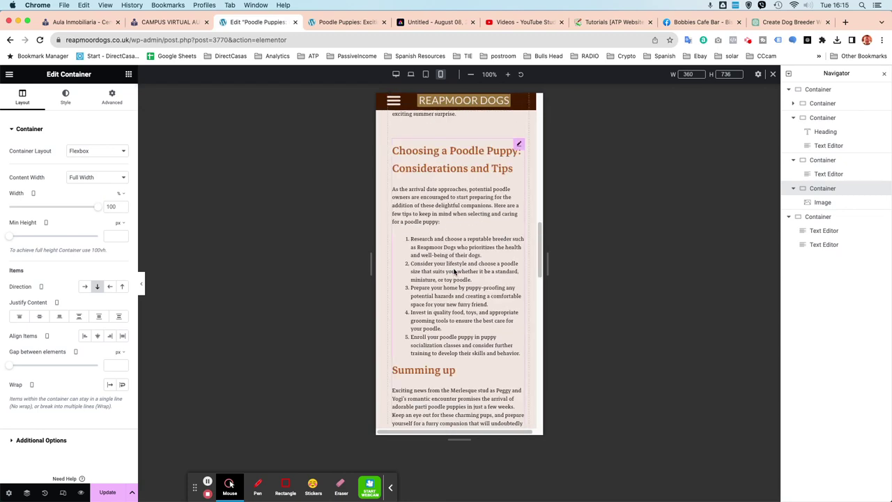
{"action": "scroll", "coordinate": [453, 271], "scroll_direction": "down", "scroll_amount": 10}
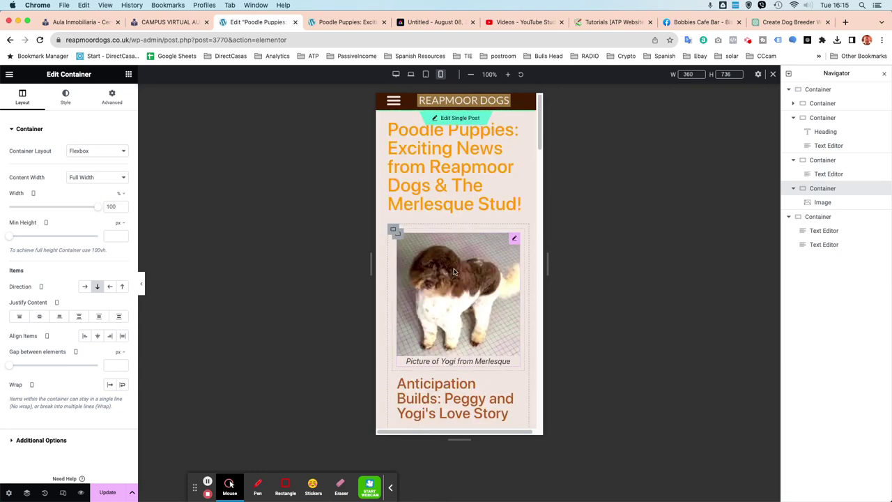
{"action": "scroll", "coordinate": [454, 272], "scroll_direction": "down", "scroll_amount": 20}
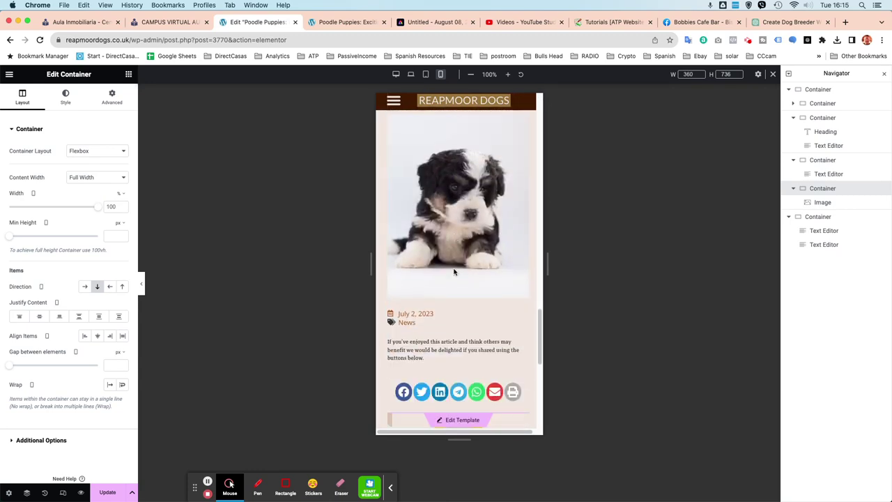
{"action": "scroll", "coordinate": [454, 272], "scroll_direction": "up", "scroll_amount": 15}
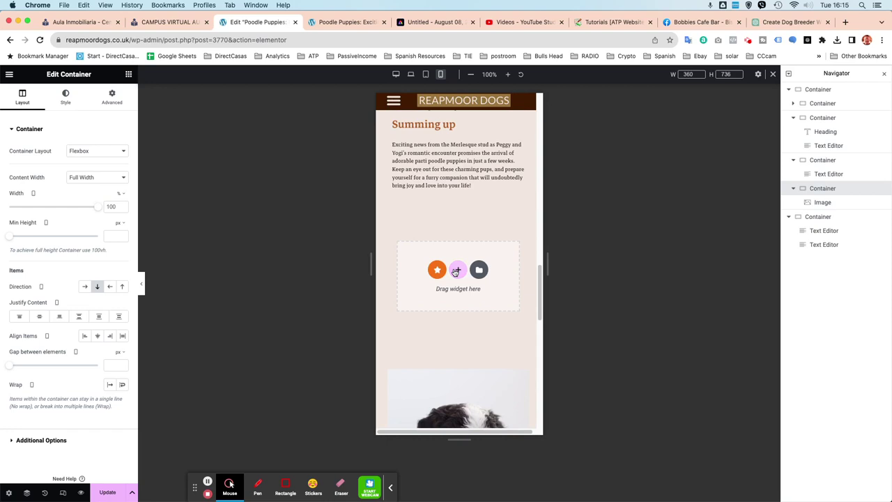
{"action": "scroll", "coordinate": [453, 272], "scroll_direction": "up", "scroll_amount": 5}
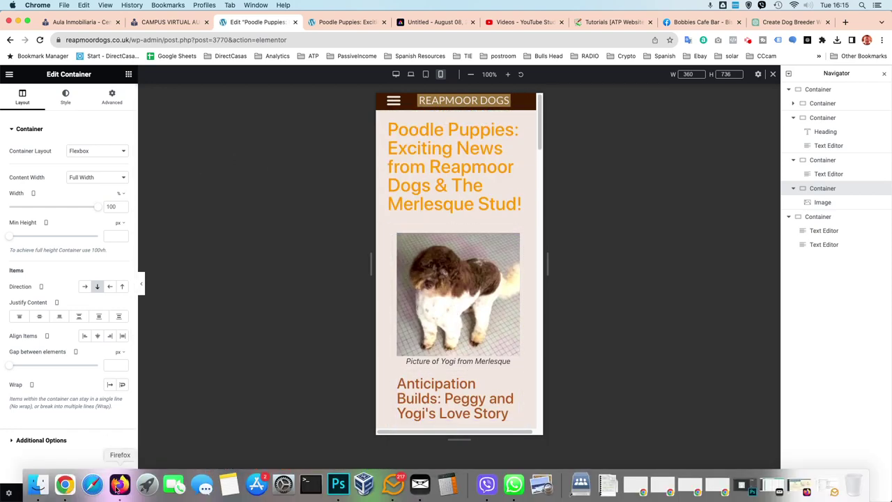
Save the responsive layout changes to the post and return the preview to Desktop
{"action": "left_click", "coordinate": [98, 492]}
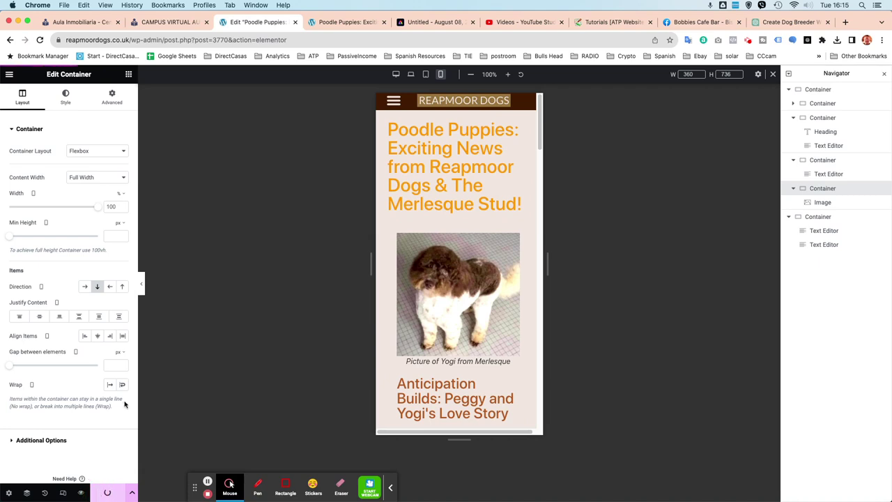
{"action": "left_click", "coordinate": [396, 75]}
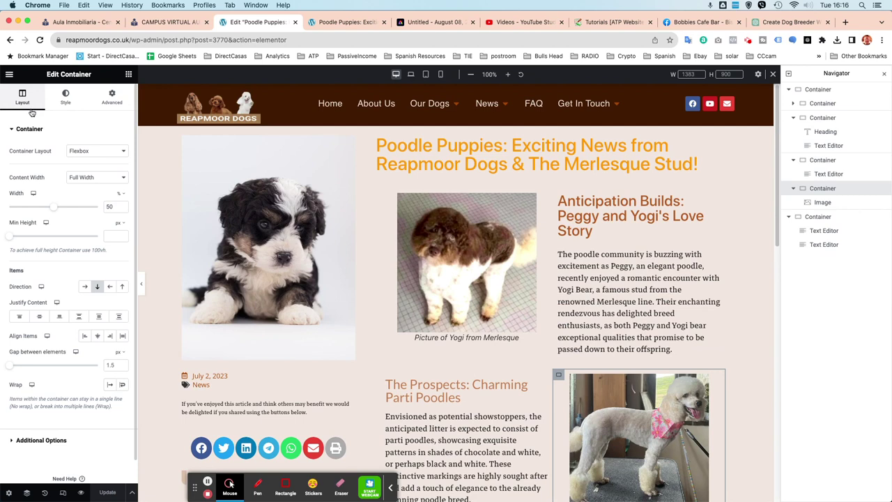
Exit Elementor to the WordPress post editor and update the published poodle puppies post
{"action": "left_click", "coordinate": [9, 74]}
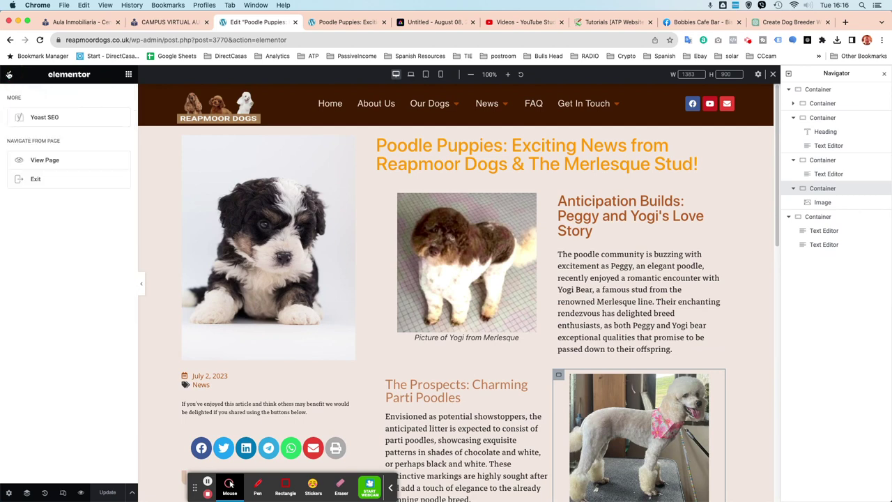
{"action": "left_click", "coordinate": [37, 180]}
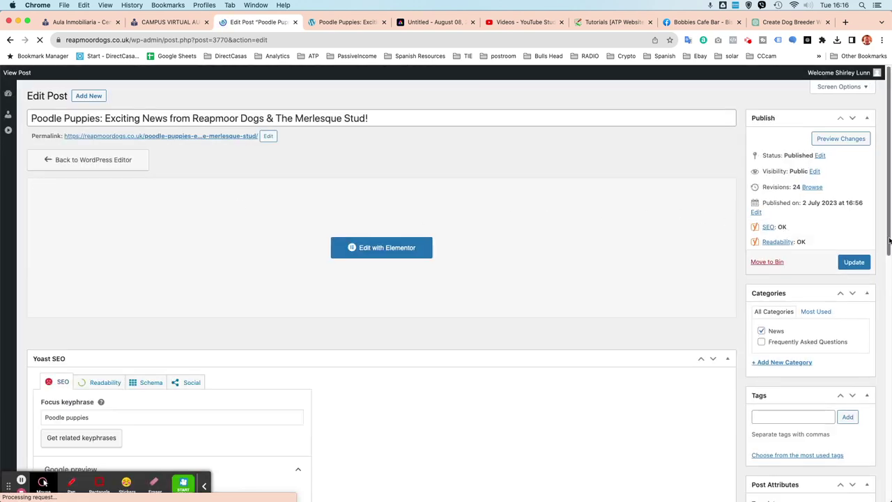
{"action": "left_click", "coordinate": [860, 263]}
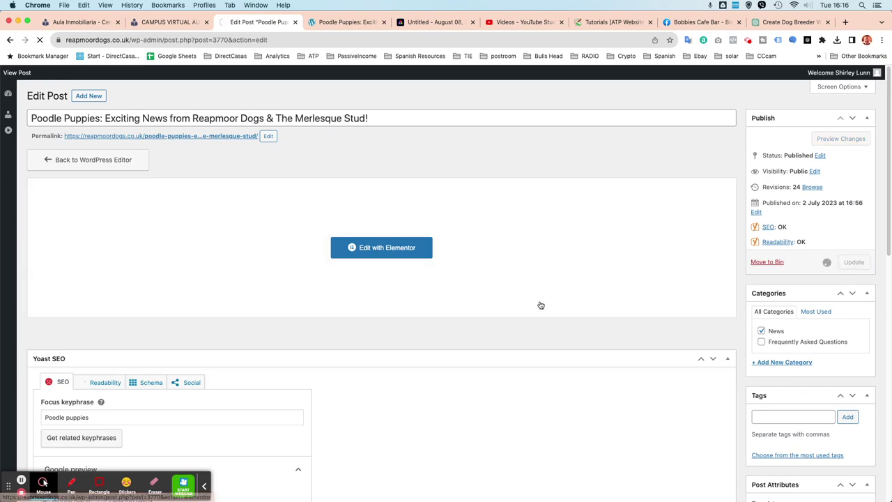